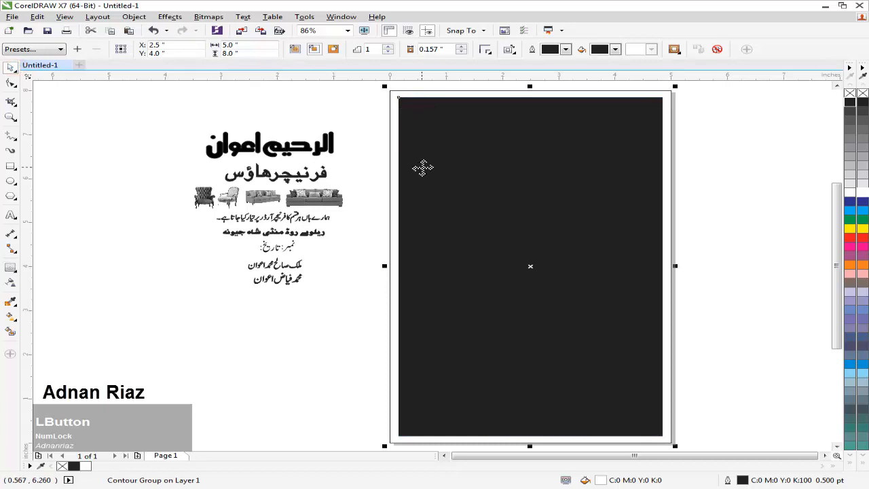
Break the contour group apart and fill the inner rectangle with white.
{"action": "key", "text": "ctrl+k"}
{"action": "left_click", "coordinate": [729, 180]}
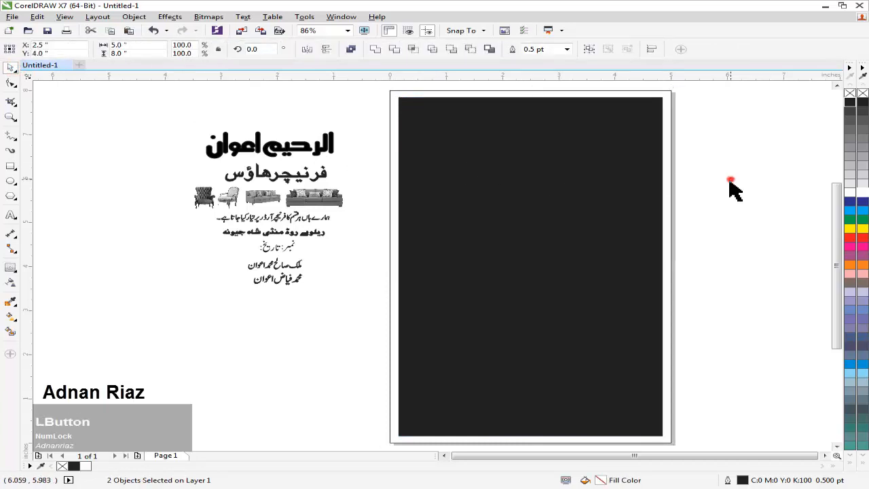
{"action": "left_click", "coordinate": [613, 186]}
{"action": "left_click", "coordinate": [862, 193]}
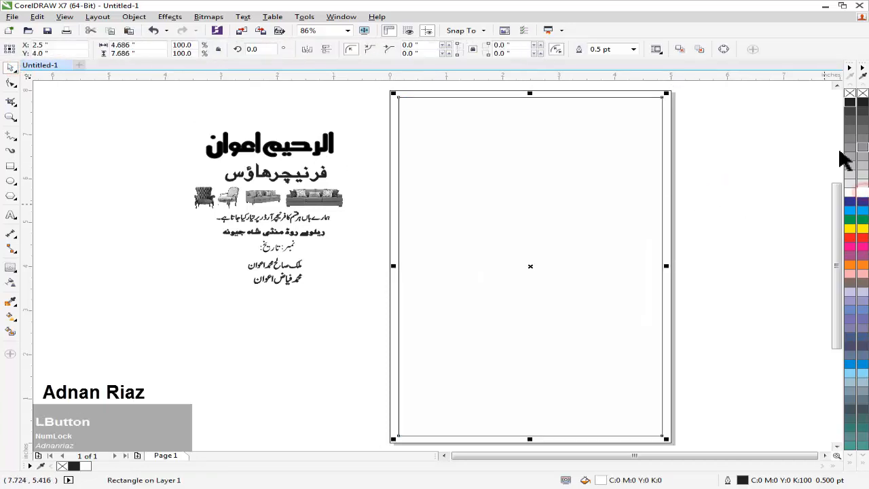
{"action": "left_click", "coordinate": [745, 160]}
Align the large Urdu title to the right and top edges of the inner rectangle.
{"action": "left_click", "coordinate": [316, 147]}
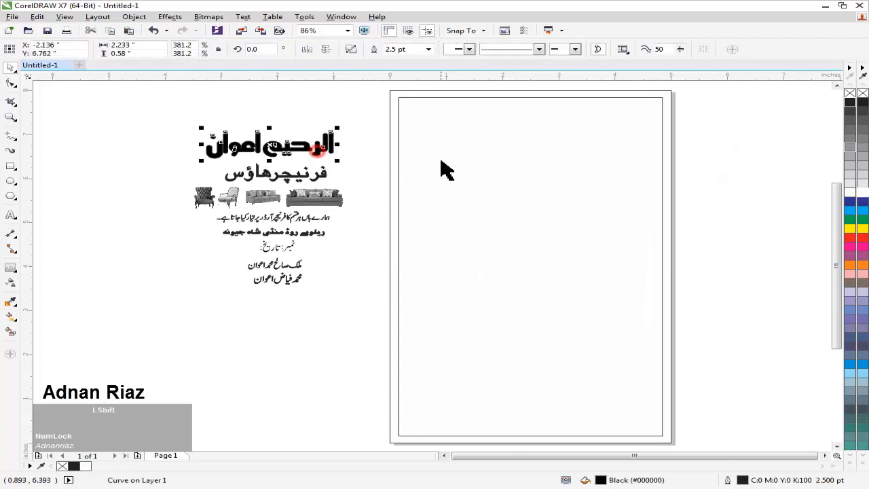
{"action": "left_click", "coordinate": [441, 161], "text": "shift"}
{"action": "key", "text": "r"}
{"action": "key", "text": "t"}
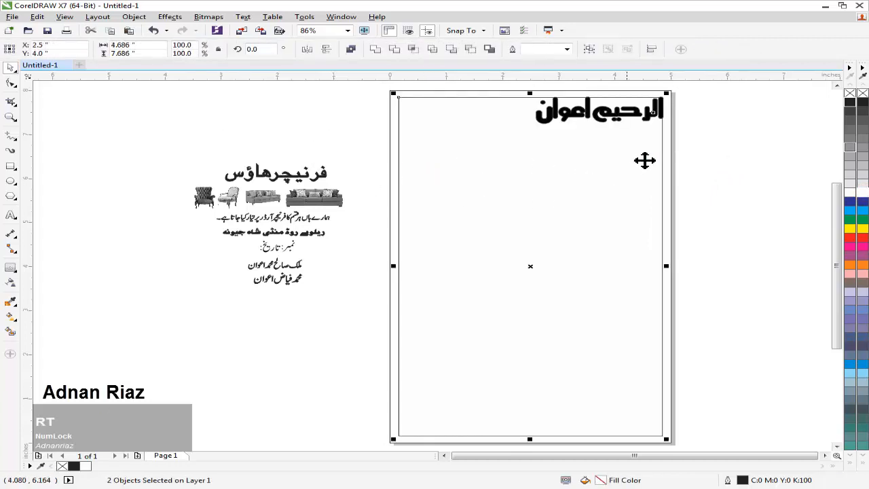
{"action": "left_click", "coordinate": [718, 140]}
Align the furniture house subtitle to the right edge of the inner rectangle.
{"action": "left_click", "coordinate": [318, 174]}
{"action": "left_click", "coordinate": [467, 187], "text": "shift"}
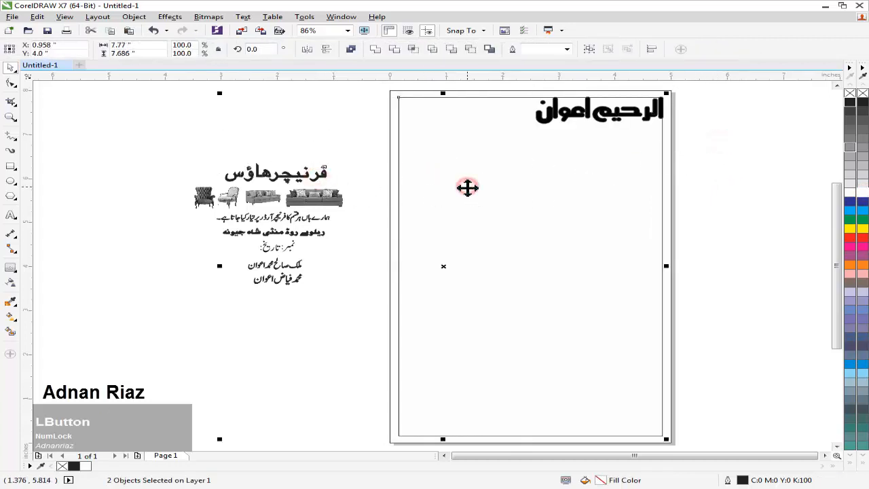
{"action": "key", "text": "r"}
{"action": "left_click", "coordinate": [750, 151]}
Move the subtitle up to just below the title and center it horizontally on the title.
{"action": "scroll", "coordinate": [750, 151], "scroll_direction": "up", "scroll_amount": 2}
{"action": "left_click_drag", "start_coordinate": [646, 188], "coordinate": [639, 121]}
{"action": "scroll", "coordinate": [639, 120], "scroll_direction": "up", "scroll_amount": 2}
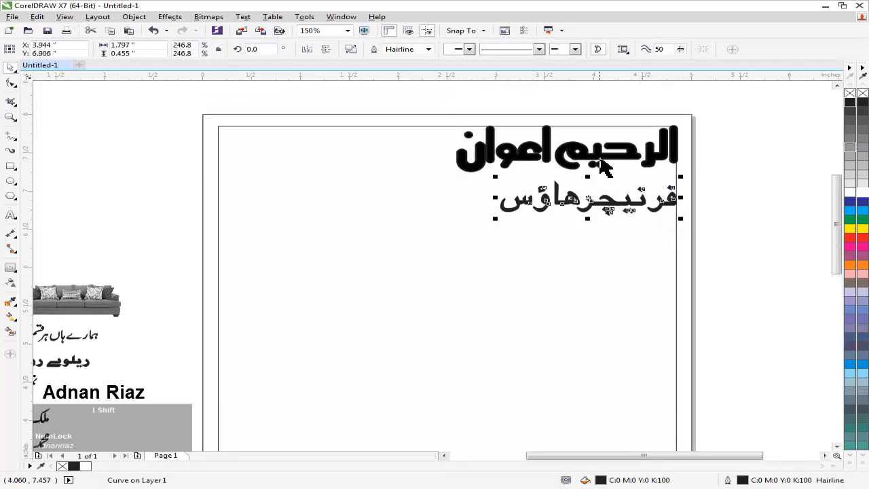
{"action": "left_click", "coordinate": [602, 158], "text": "shift"}
{"action": "key", "text": "c"}
{"action": "left_click", "coordinate": [757, 188]}
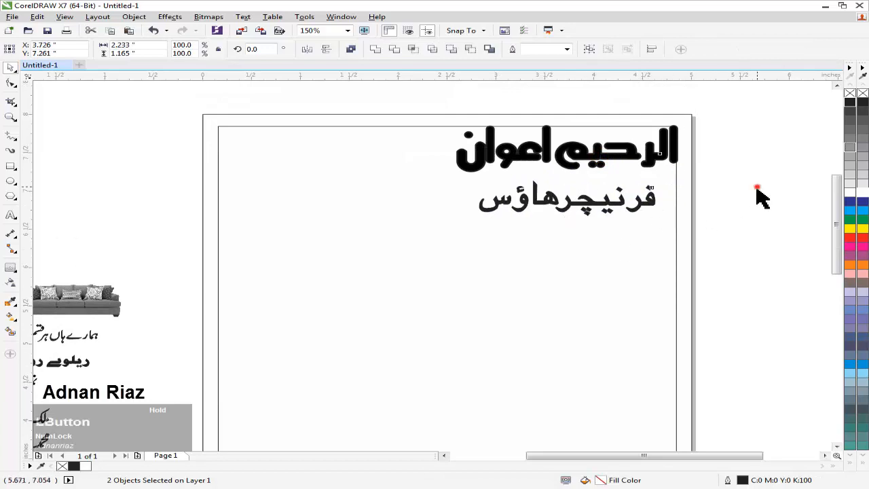
Nudge the subtitle and the title slightly down within the inner rectangle.
{"action": "left_click", "coordinate": [624, 212]}
{"action": "left_click", "coordinate": [726, 186]}
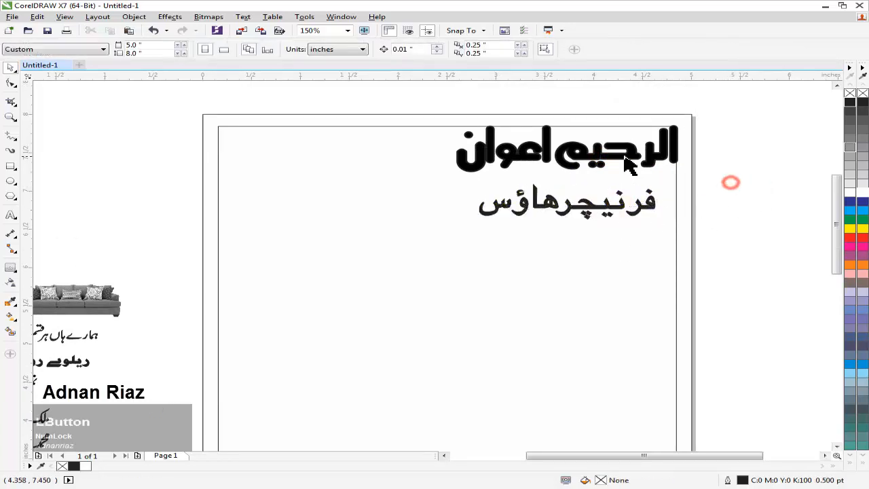
{"action": "left_click", "coordinate": [623, 158]}
{"action": "left_click", "coordinate": [740, 161]}
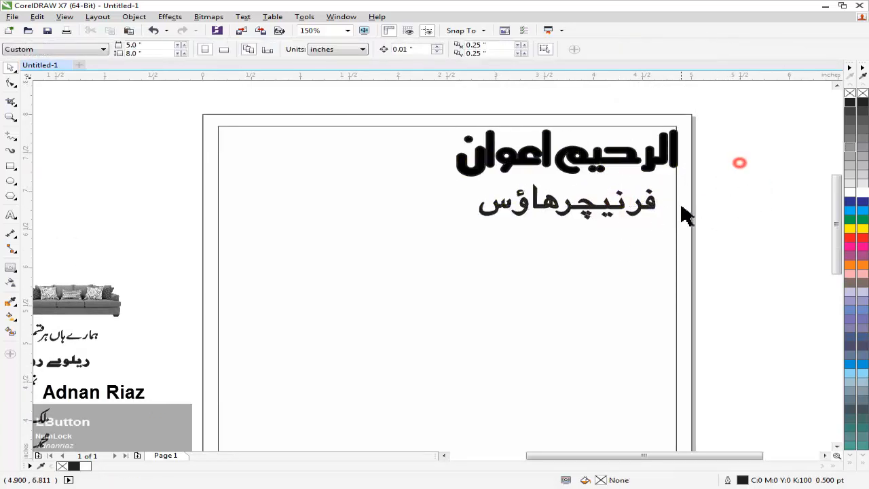
Place a duplicate of the title above the page and remove the duplicate's outline.
{"action": "left_click", "coordinate": [649, 171]}
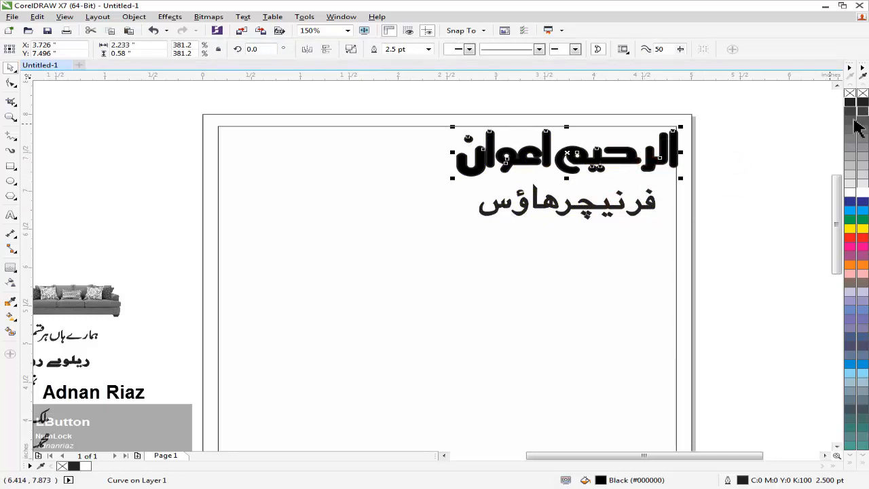
{"action": "left_click_drag", "start_coordinate": [676, 149], "coordinate": [662, 198]}
{"action": "left_click_drag", "start_coordinate": [609, 212], "coordinate": [611, 141]}
{"action": "right_click", "coordinate": [611, 140]}
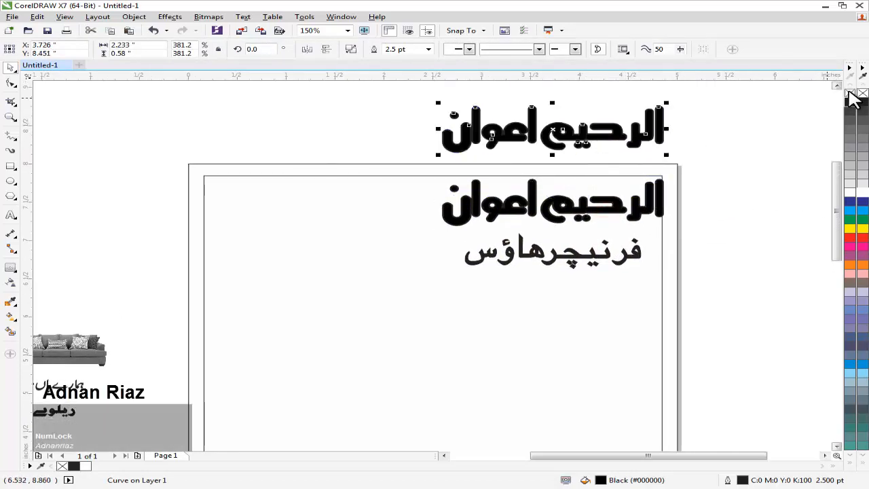
{"action": "right_click", "coordinate": [849, 94]}
{"action": "left_click", "coordinate": [754, 114]}
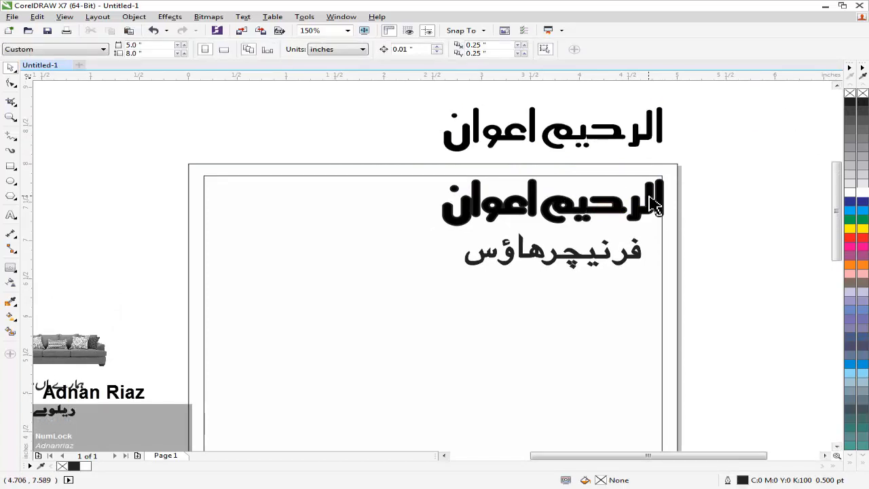
Give the title on the page a white outline and delete the spare copy above the page.
{"action": "left_click", "coordinate": [654, 203]}
{"action": "right_click", "coordinate": [849, 191]}
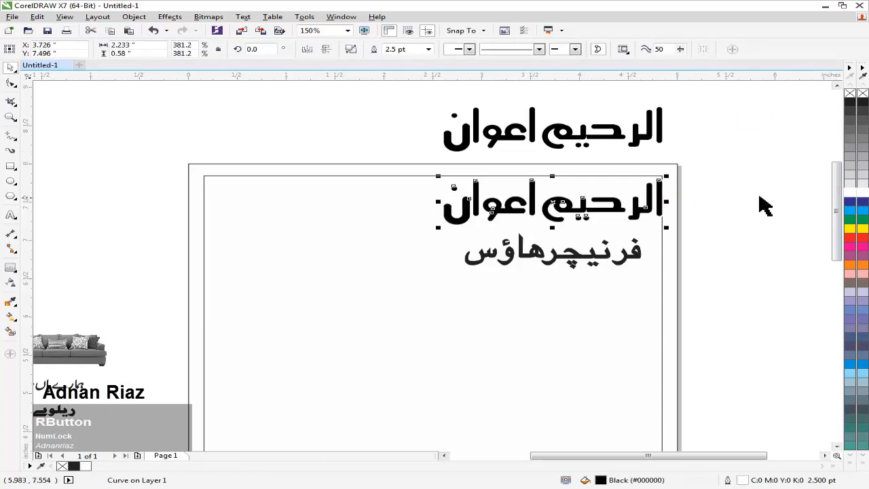
{"action": "left_click", "coordinate": [759, 196]}
{"action": "left_click", "coordinate": [639, 136]}
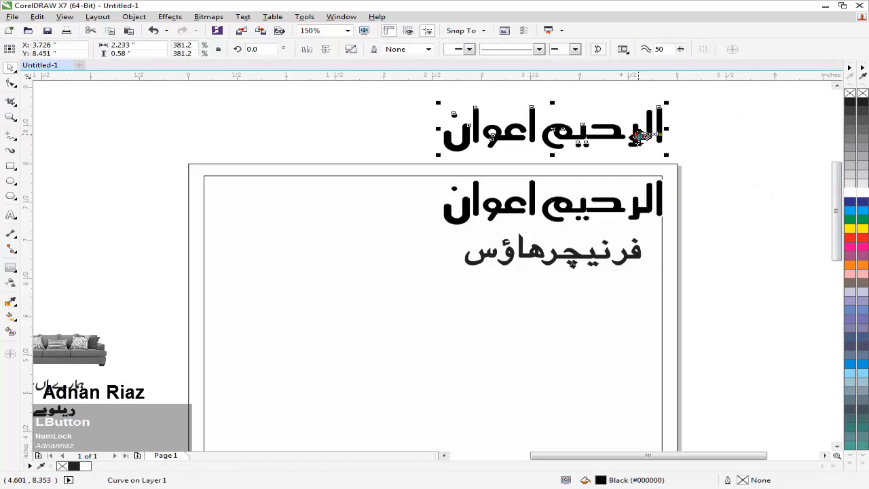
{"action": "key", "text": "Delete"}
Duplicate the white-outlined title above the page and give the copy a black 3.0 pt outline.
{"action": "left_click_drag", "start_coordinate": [639, 211], "coordinate": [634, 142]}
{"action": "right_click", "coordinate": [633, 141]}
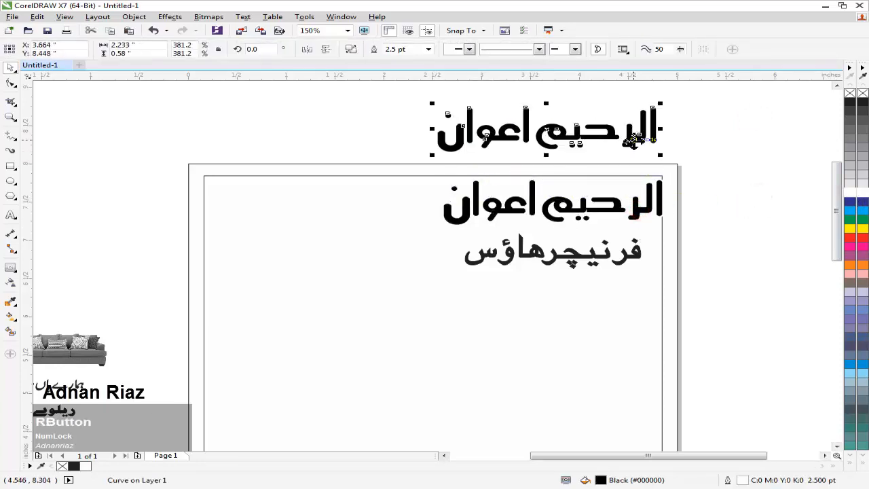
{"action": "right_click", "coordinate": [849, 103]}
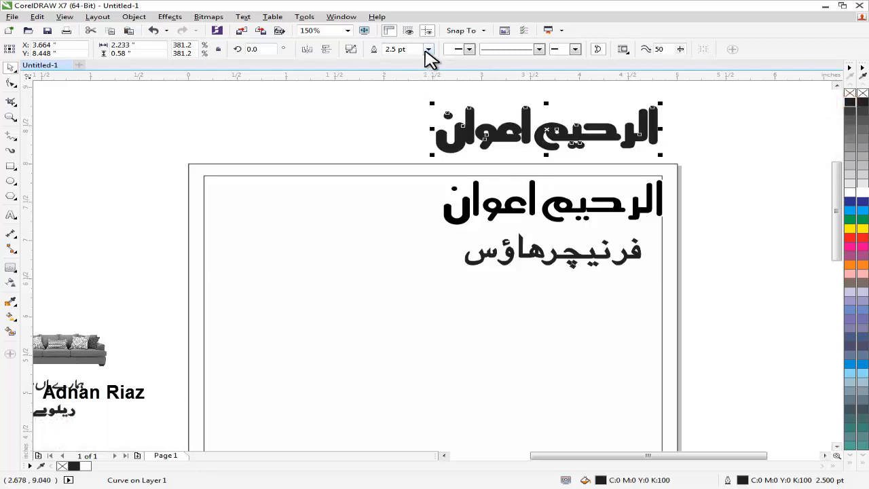
{"action": "left_click", "coordinate": [428, 49]}
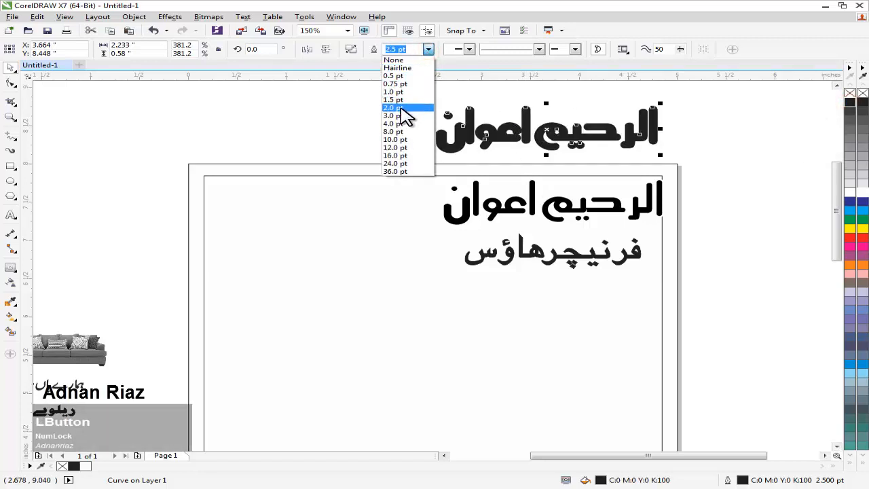
{"action": "left_click", "coordinate": [406, 115]}
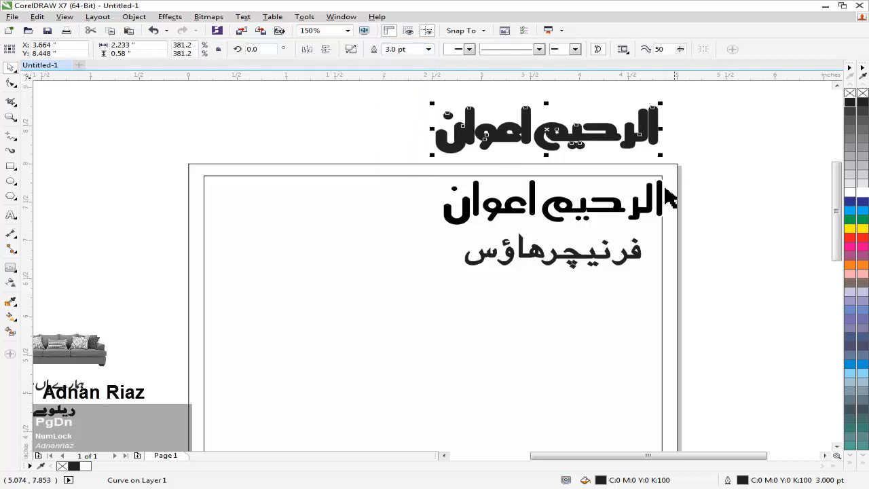
Center the black-outlined copy horizontally and vertically on the original title.
{"action": "left_click", "coordinate": [648, 207], "text": "shift"}
{"action": "key", "text": "c"}
{"action": "key", "text": "e"}
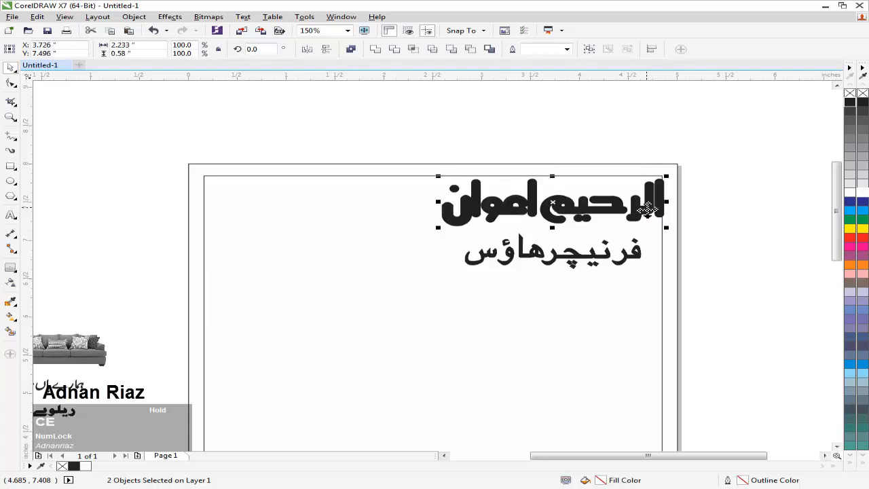
{"action": "left_click", "coordinate": [613, 136]}
Change the stacking order so the black-outlined copy lies directly behind the white-outlined title.
{"action": "left_click", "coordinate": [614, 207]}
{"action": "scroll", "coordinate": [614, 208], "scroll_direction": "up", "scroll_amount": 1}
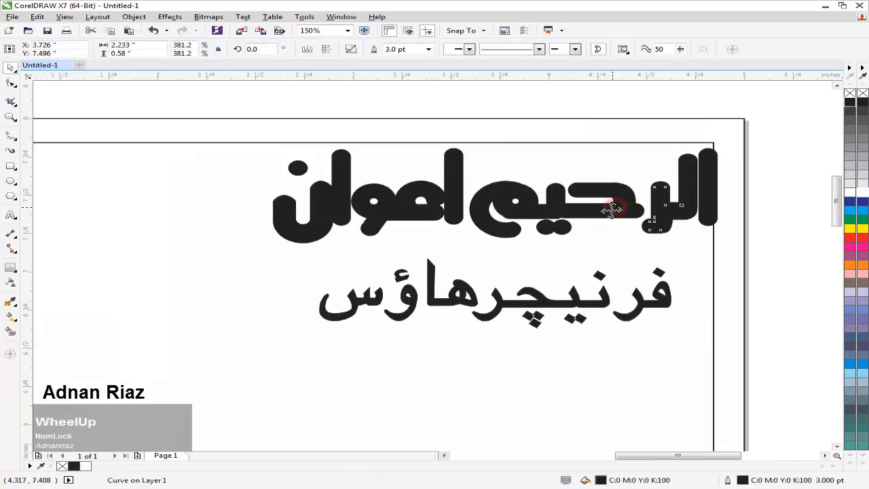
{"action": "key", "text": "Page_Down"}
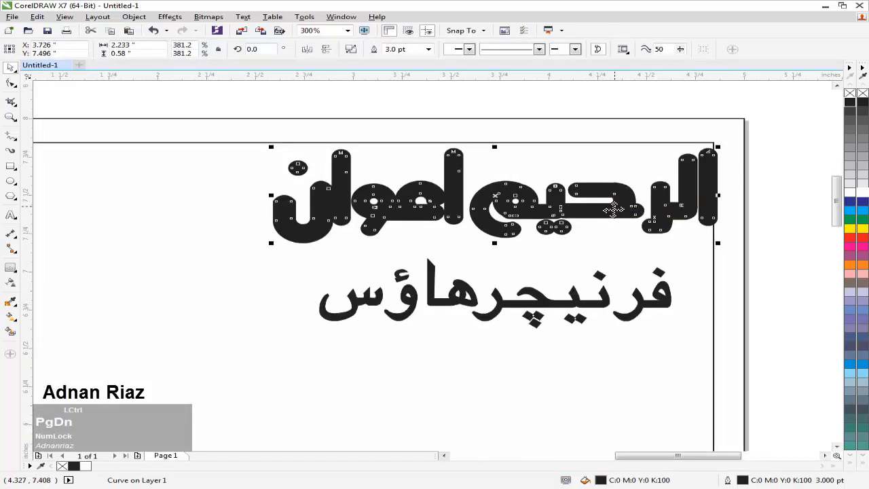
{"action": "key", "text": "ctrl+Page_Up"}
{"action": "key", "text": "ctrl+Page_Down"}
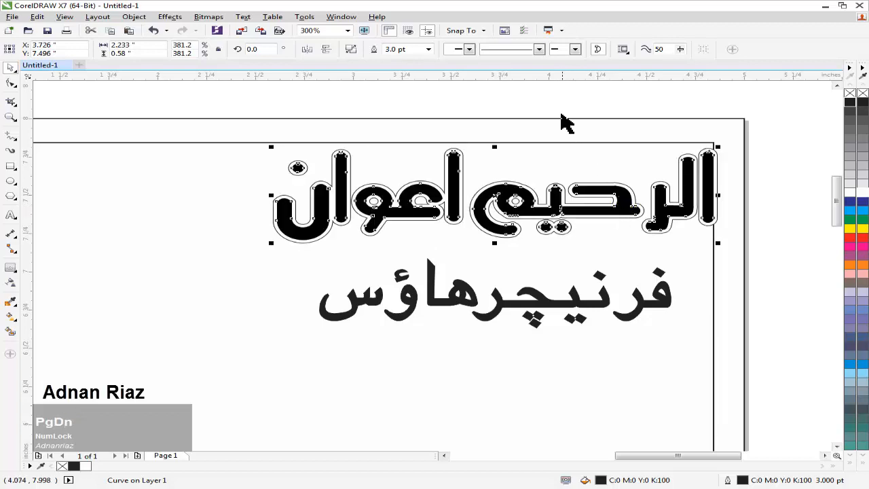
{"action": "left_click", "coordinate": [555, 100]}
Set the white outline of the front title to 2.0 pt.
{"action": "left_click", "coordinate": [509, 190]}
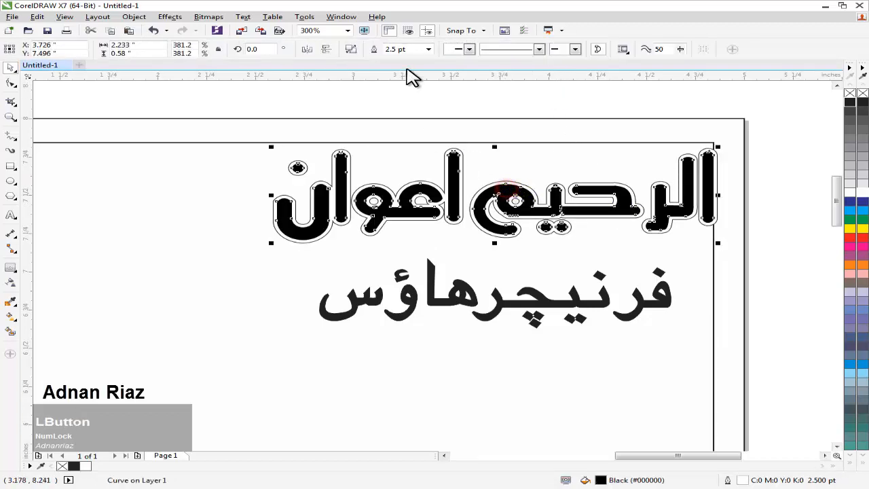
{"action": "left_click", "coordinate": [429, 51]}
{"action": "left_click", "coordinate": [408, 110]}
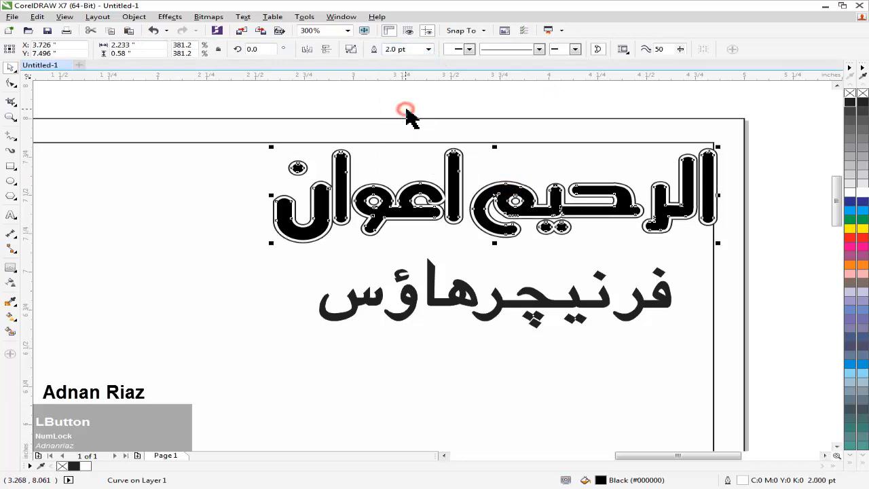
{"action": "left_click", "coordinate": [383, 99]}
Group the two stacked title copies and center the subtitle and the group on each other horizontally.
{"action": "scroll", "coordinate": [434, 119], "scroll_direction": "down", "scroll_amount": 1}
{"action": "left_click_drag", "start_coordinate": [329, 106], "coordinate": [594, 190]}
{"action": "key", "text": "ctrl+g"}
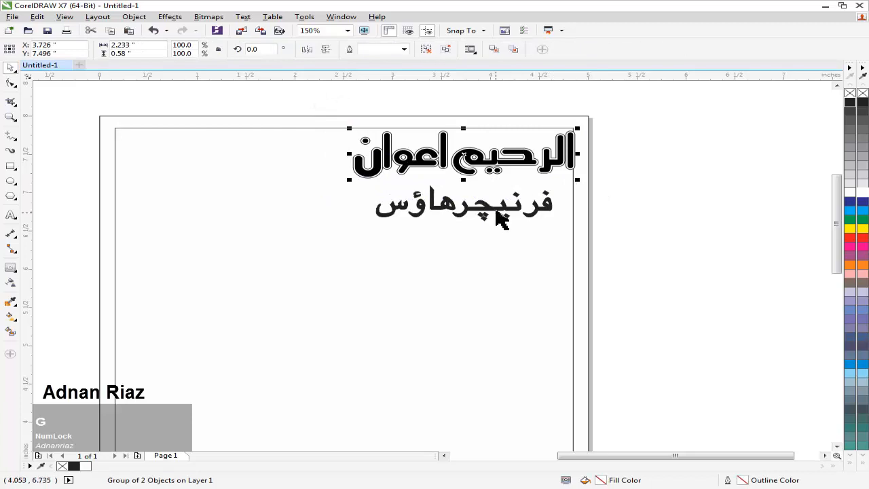
{"action": "left_click", "coordinate": [499, 209], "text": "shift"}
{"action": "key", "text": "c"}
{"action": "left_click", "coordinate": [665, 211]}
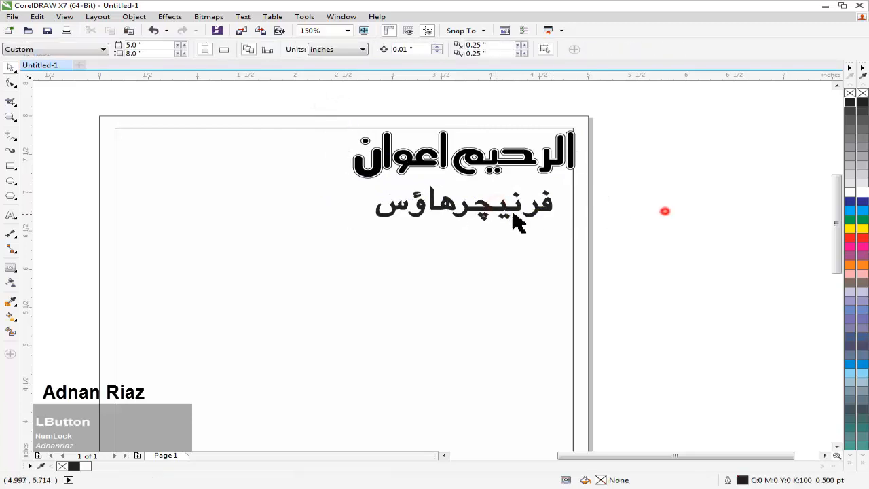
Move the subtitle up closer to the title.
{"action": "scroll", "coordinate": [508, 212], "scroll_direction": "up", "scroll_amount": 1}
{"action": "left_click_drag", "start_coordinate": [485, 208], "coordinate": [487, 194]}
{"action": "scroll", "coordinate": [480, 200], "scroll_direction": "down", "scroll_amount": 2}
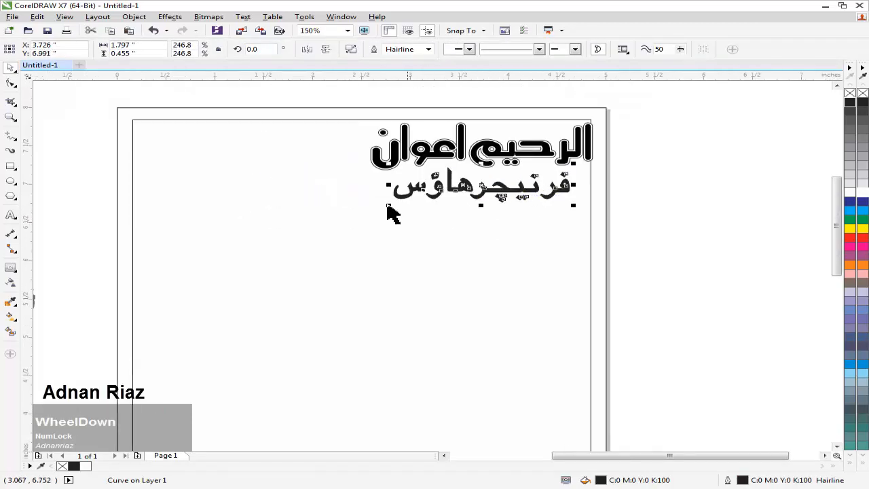
{"action": "left_click", "coordinate": [388, 189]}
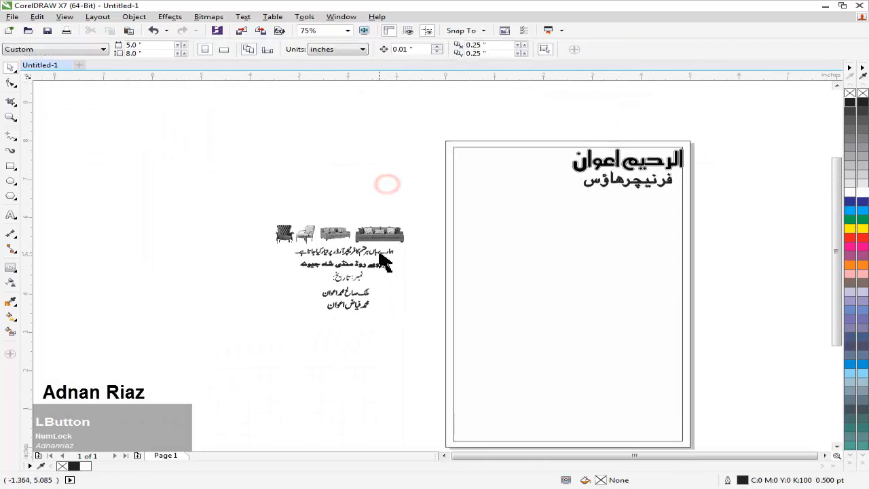
Group the two lines of personal names and move them onto the page beside the title.
{"action": "scroll", "coordinate": [387, 252], "scroll_direction": "up", "scroll_amount": 1}
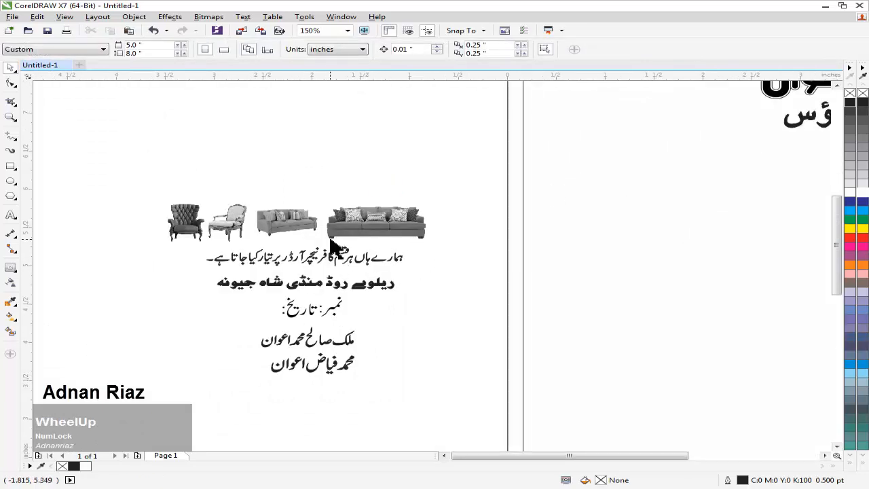
{"action": "left_click_drag", "start_coordinate": [339, 333], "coordinate": [511, 215]}
{"action": "key", "text": "ctrl+g"}
{"action": "scroll", "coordinate": [339, 341], "scroll_direction": "down", "scroll_amount": 1}
{"action": "left_click", "coordinate": [513, 173]}
{"action": "scroll", "coordinate": [516, 175], "scroll_direction": "up", "scroll_amount": 2}
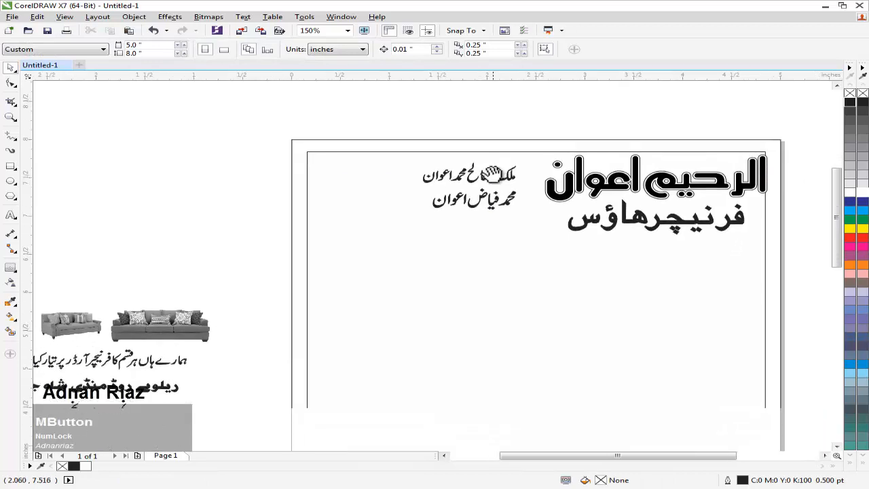
Draw a rectangle about 2.06 by 0.87 inches around the names and round its corners to about 0.076 inches.
{"action": "left_click", "coordinate": [11, 167]}
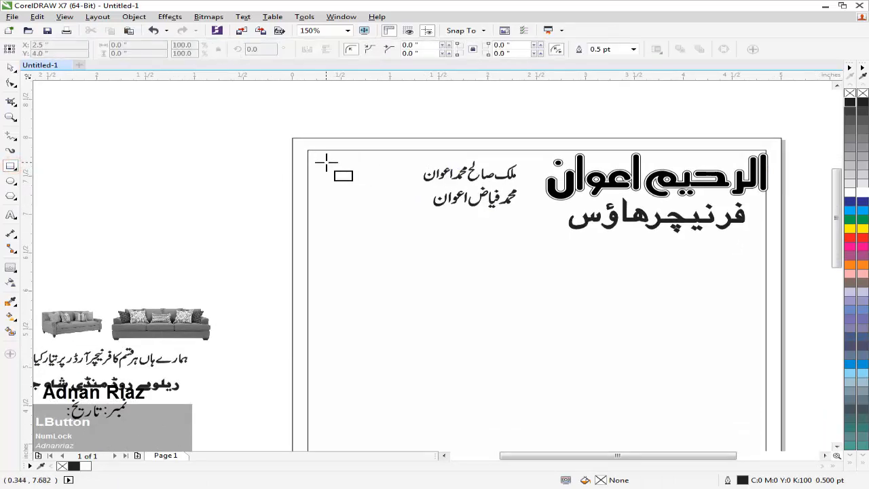
{"action": "left_click_drag", "start_coordinate": [323, 162], "coordinate": [524, 228]}
{"action": "left_click", "coordinate": [10, 82]}
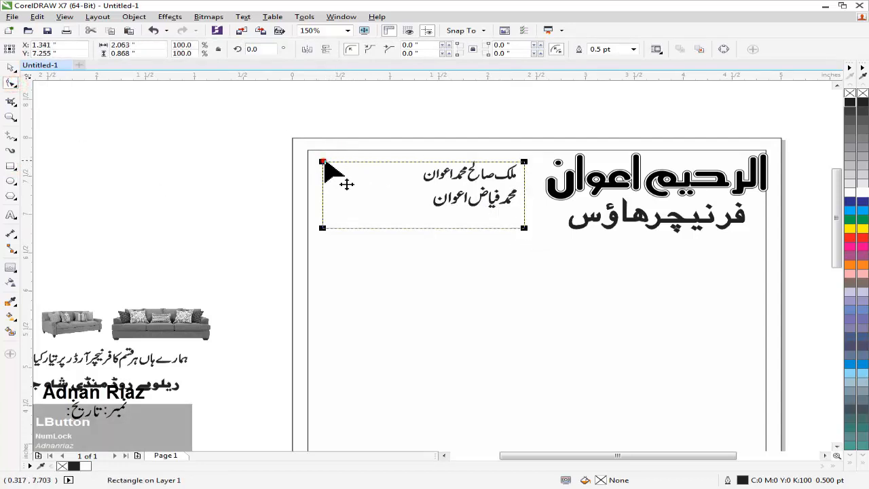
{"action": "left_click_drag", "start_coordinate": [324, 162], "coordinate": [330, 162]}
{"action": "left_click", "coordinate": [10, 68]}
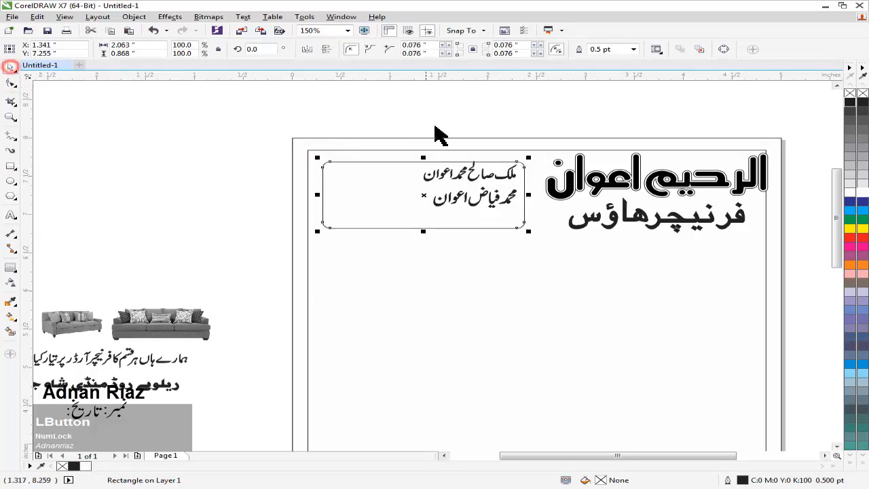
{"action": "left_click", "coordinate": [474, 109]}
{"action": "left_click_drag", "start_coordinate": [473, 176], "coordinate": [523, 120]}
{"action": "key", "text": "ctrl+z"}
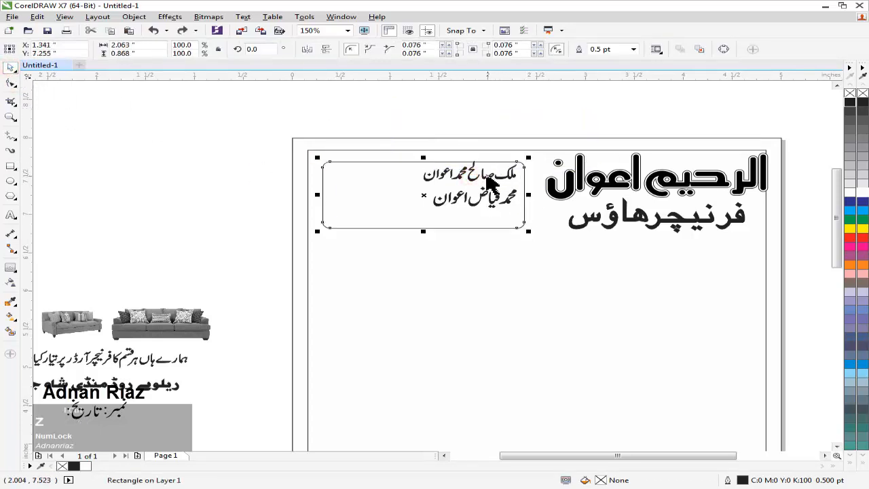
Move the names group above the page, then fill the rounded rectangle with 100% black and remove its outline.
{"action": "left_click", "coordinate": [505, 198]}
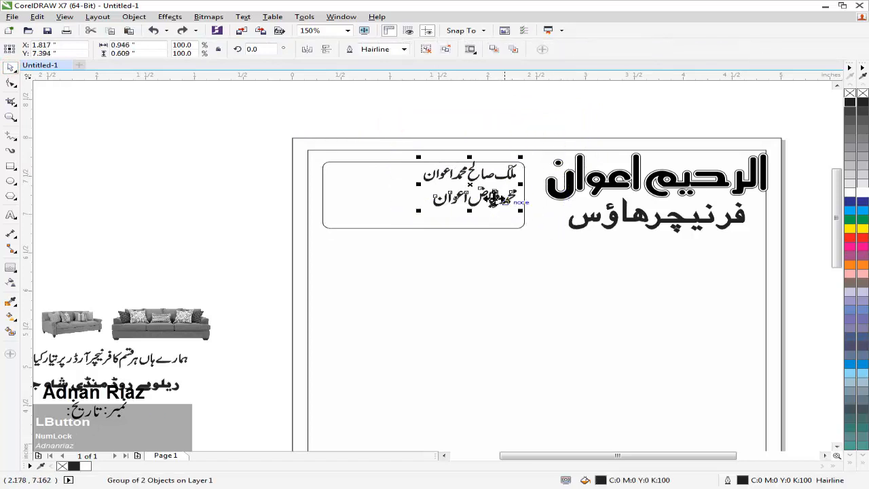
{"action": "left_click_drag", "start_coordinate": [472, 184], "coordinate": [522, 112]}
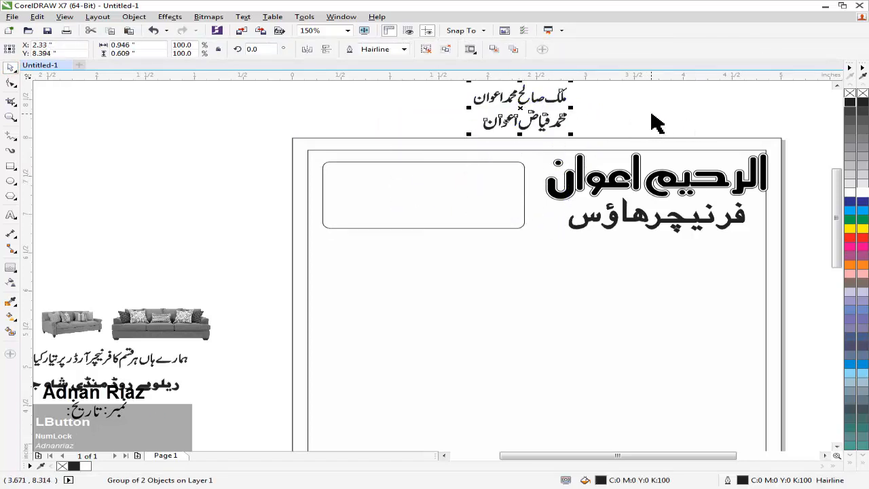
{"action": "left_click", "coordinate": [513, 195]}
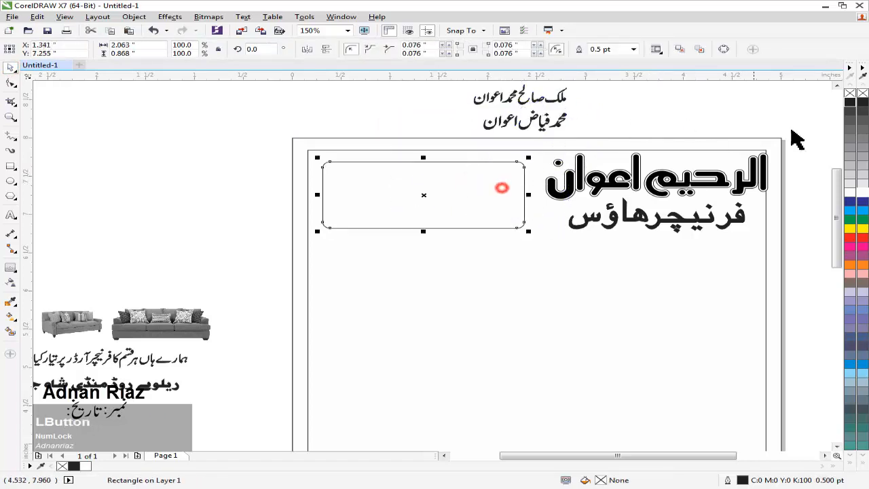
{"action": "left_click", "coordinate": [849, 102]}
{"action": "left_click", "coordinate": [509, 180]}
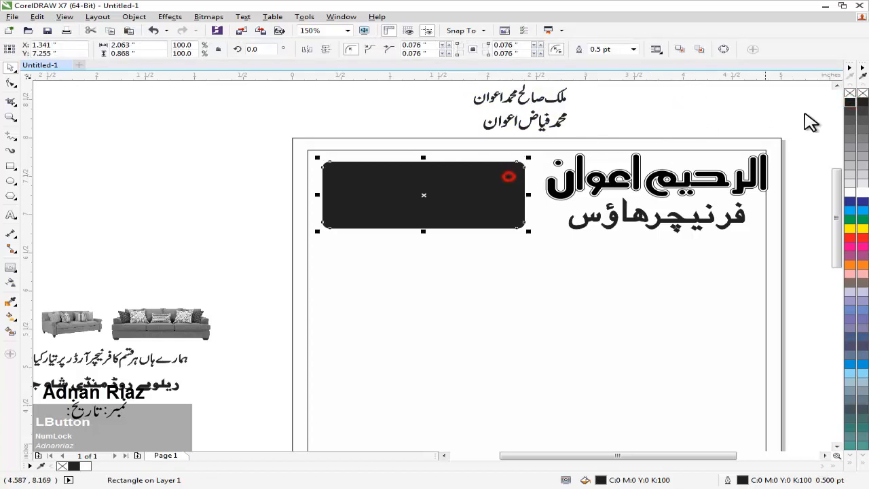
{"action": "left_click", "coordinate": [682, 103]}
{"action": "scroll", "coordinate": [452, 194], "scroll_direction": "down", "scroll_amount": 1}
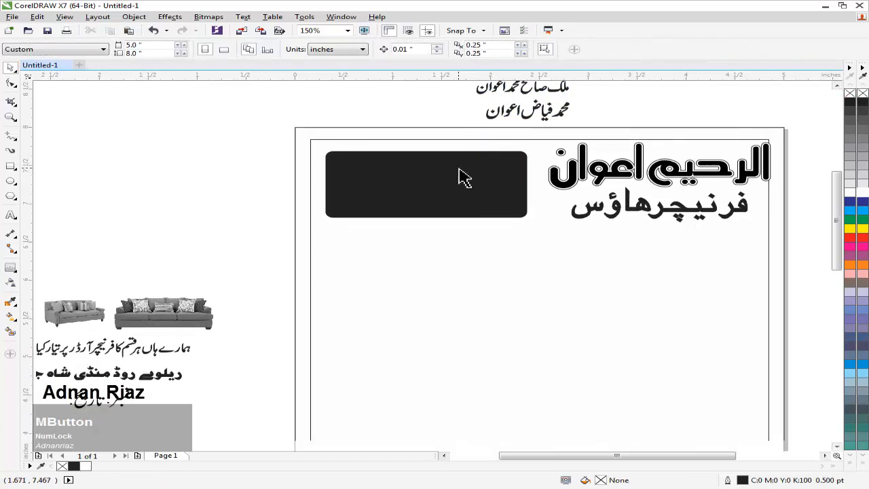
Skew the black rectangle's right side slightly upward and create a copy of it skewed slightly downward.
{"action": "left_click", "coordinate": [469, 180]}
{"action": "left_click", "coordinate": [510, 182]}
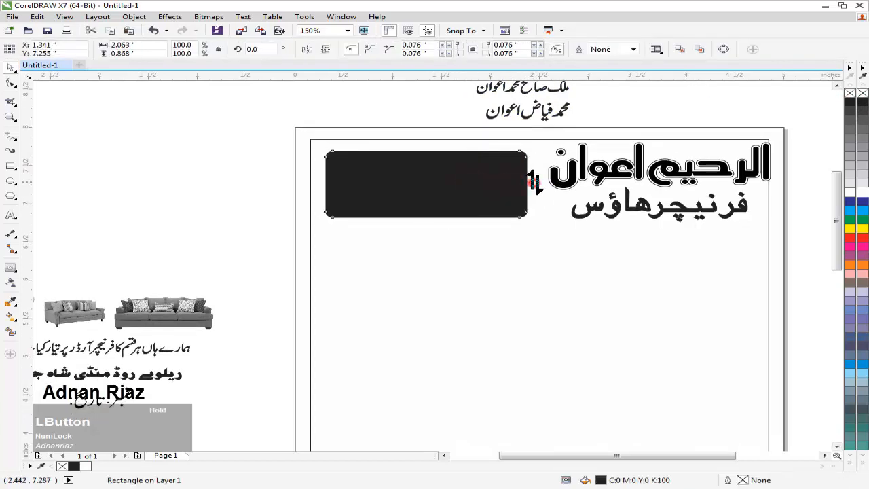
{"action": "left_click_drag", "start_coordinate": [532, 189], "coordinate": [532, 187]}
{"action": "right_click", "coordinate": [532, 188]}
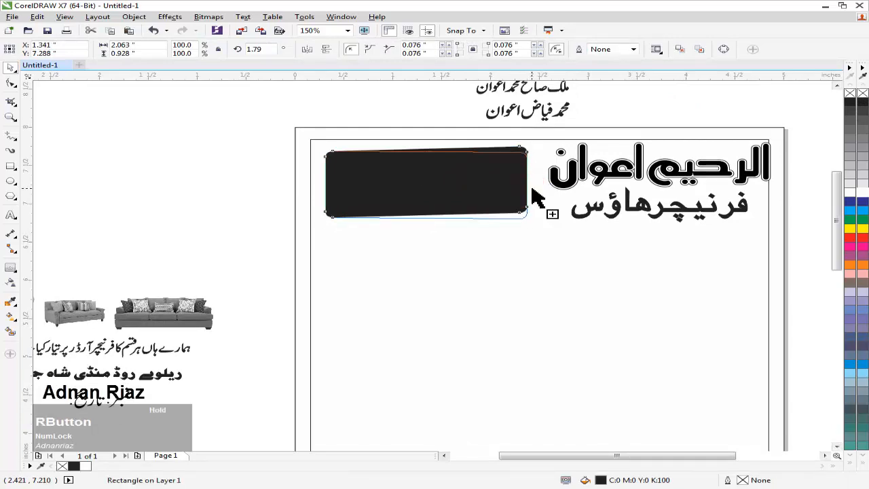
{"action": "left_click", "coordinate": [603, 110]}
Fill the downward-skewed copy with 70% black, remove its outline and order it behind the black rectangle.
{"action": "left_click", "coordinate": [516, 174]}
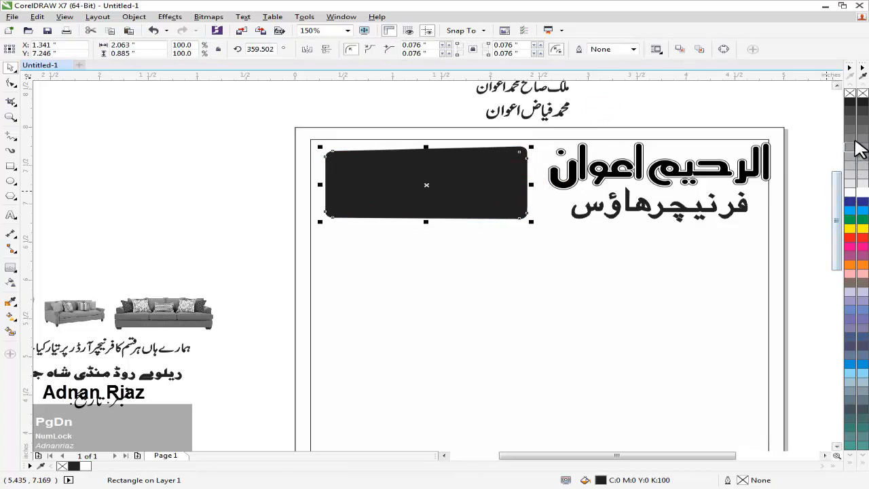
{"action": "left_click", "coordinate": [862, 133]}
{"action": "right_click", "coordinate": [862, 144]}
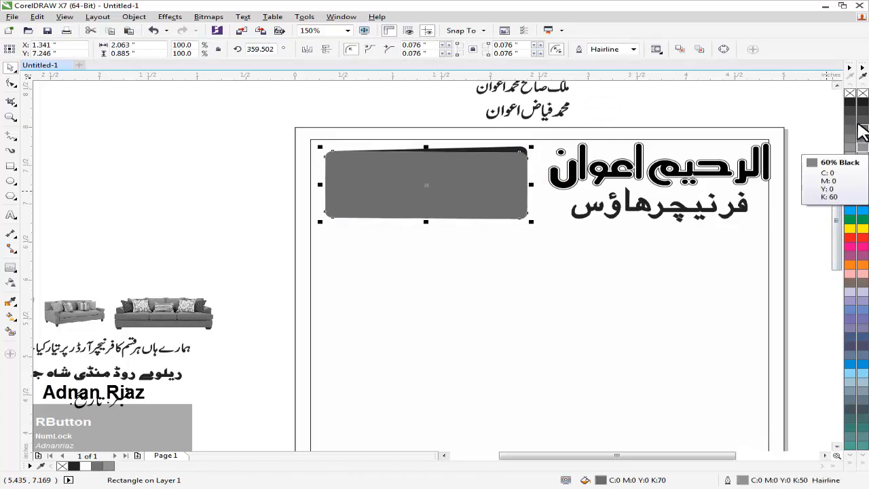
{"action": "right_click", "coordinate": [862, 93]}
{"action": "key", "text": "ctrl+Page_Down"}
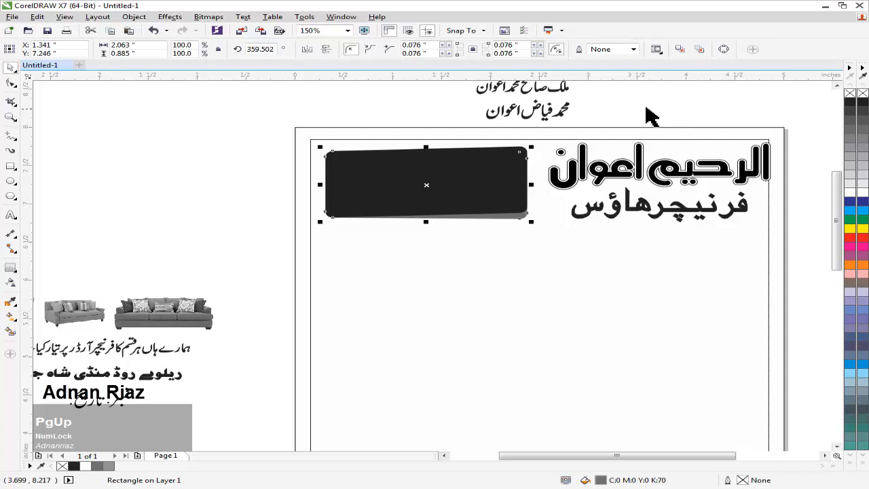
{"action": "left_click", "coordinate": [644, 108]}
Give the names group above the page a white fill and a white outline.
{"action": "left_click", "coordinate": [531, 112]}
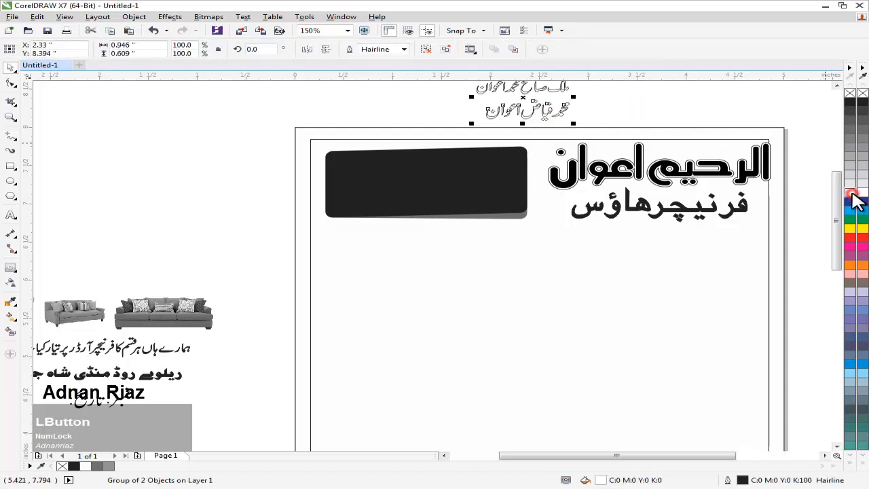
{"action": "left_click", "coordinate": [853, 193]}
{"action": "right_click", "coordinate": [853, 193]}
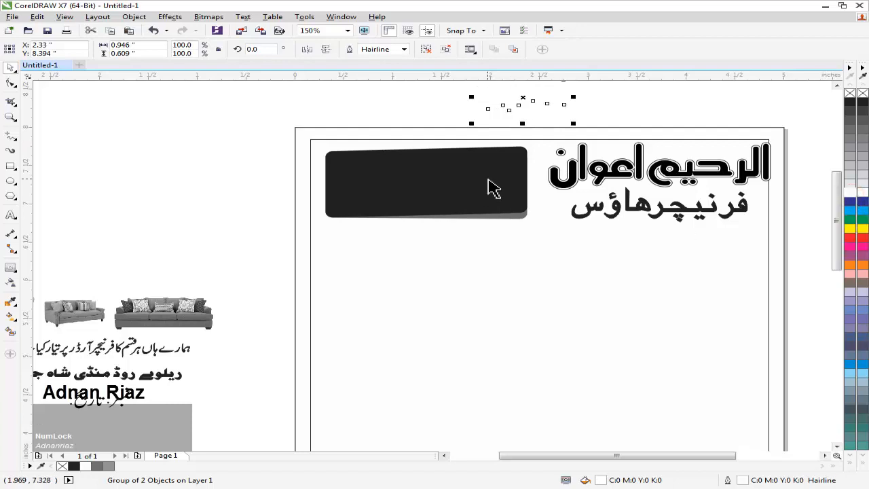
Move the white names group onto the black box and align their centers vertically.
{"action": "left_click_drag", "start_coordinate": [523, 98], "coordinate": [465, 153]}
{"action": "left_click", "coordinate": [400, 188], "text": "shift"}
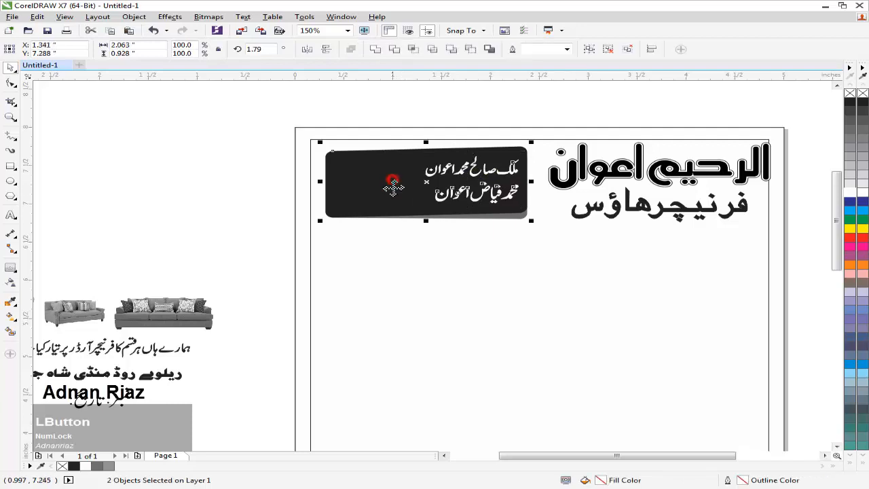
{"action": "key", "text": "e"}
{"action": "left_click", "coordinate": [458, 106]}
Enlarge the names group proportionally to about 0.97 by 0.62 inches.
{"action": "left_click", "coordinate": [465, 170]}
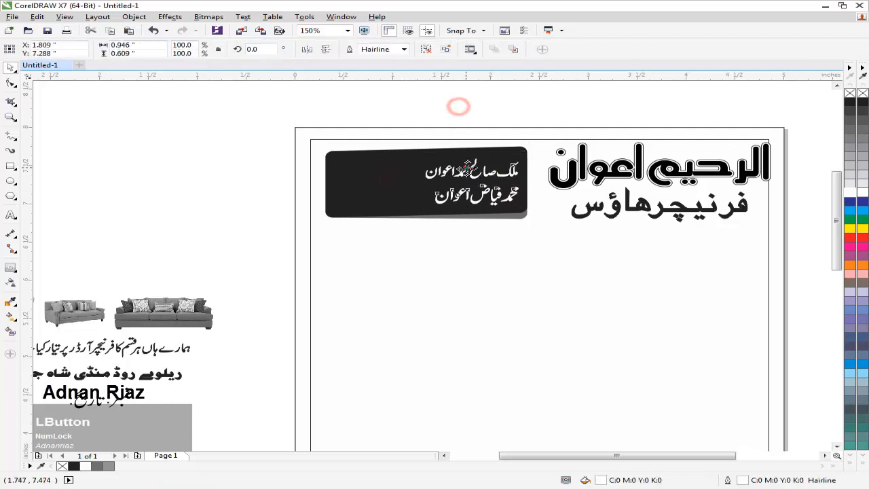
{"action": "left_click_drag", "start_coordinate": [421, 156], "coordinate": [418, 154]}
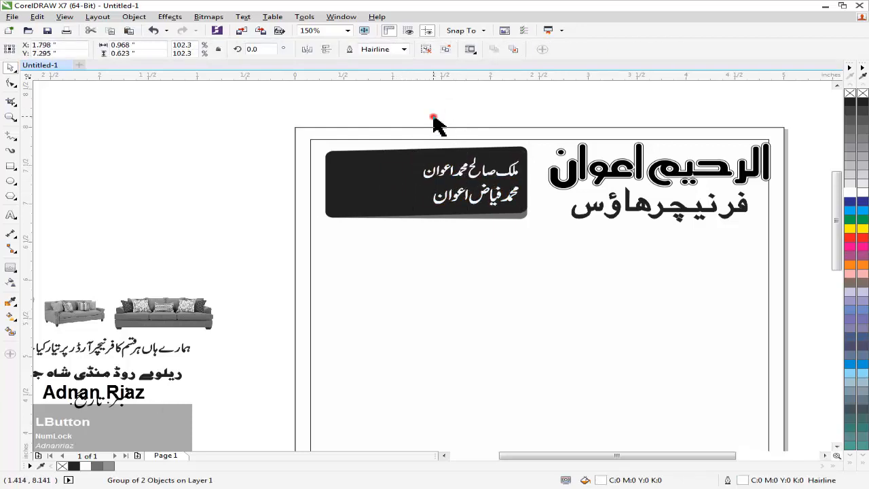
{"action": "left_click", "coordinate": [433, 117]}
{"action": "left_click", "coordinate": [394, 199]}
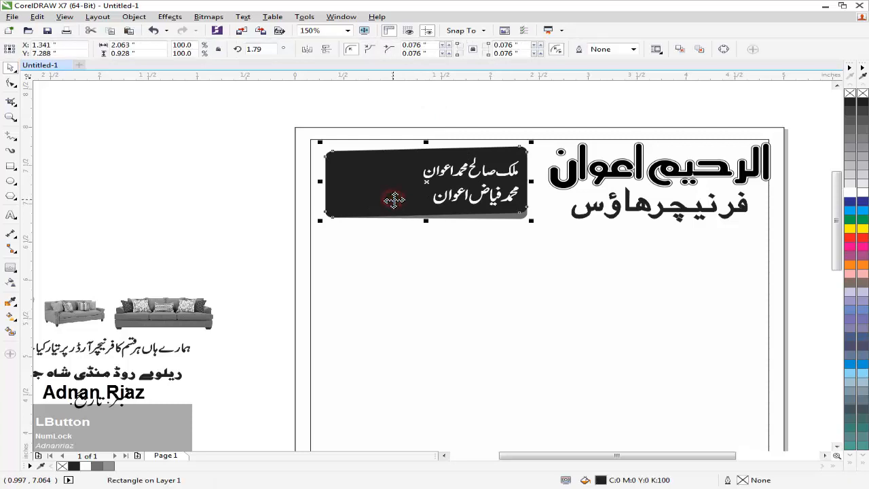
{"action": "left_click", "coordinate": [415, 197]}
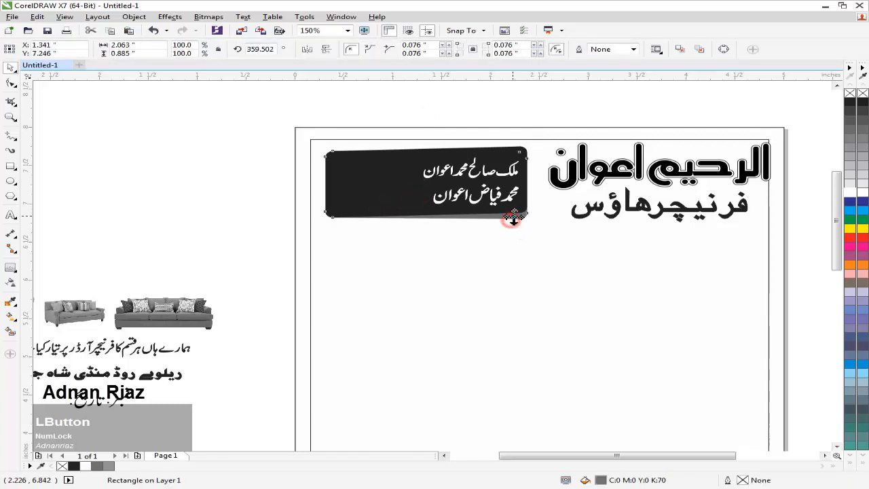
{"action": "mouse_move", "coordinate": [512, 215]}
{"action": "left_mouse_down"}
{"action": "mouse_move", "coordinate": [530, 191]}
{"action": "mouse_move", "coordinate": [522, 190]}
{"action": "left_mouse_up"}
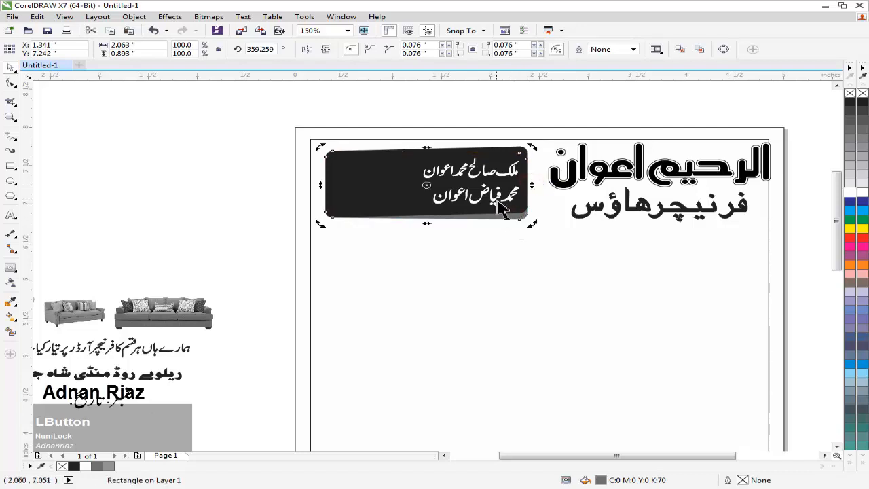
{"action": "key", "text": "ctrl+z"}
Skew the front black rectangle back down until it is nearly level and about 0.87 inches high.
{"action": "scroll", "coordinate": [540, 193], "scroll_direction": "up", "scroll_amount": 2}
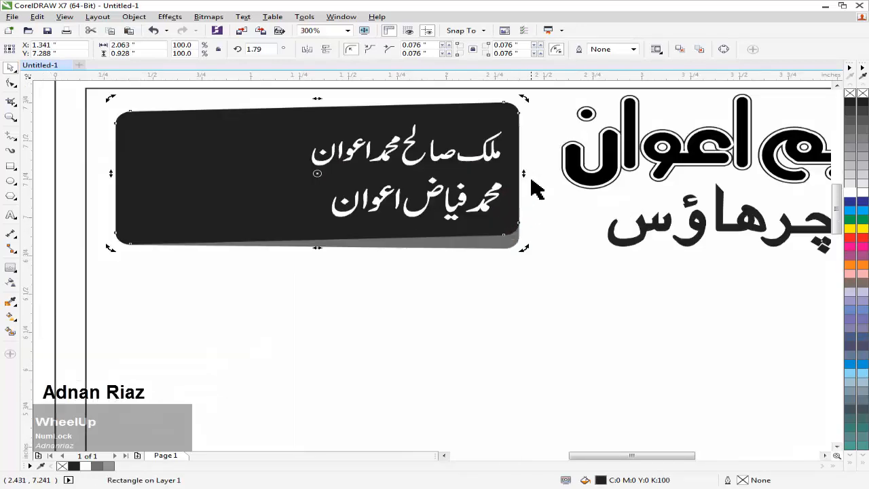
{"action": "left_click_drag", "start_coordinate": [528, 178], "coordinate": [531, 192]}
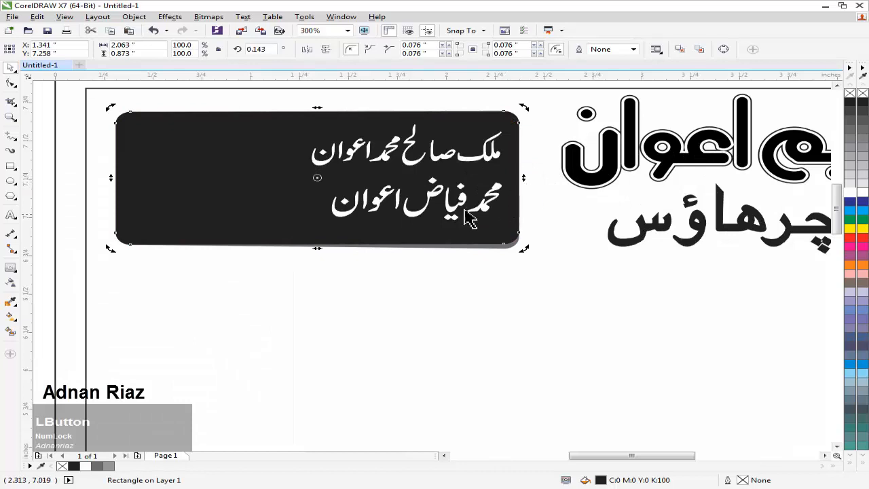
{"action": "scroll", "coordinate": [539, 156], "scroll_direction": "down", "scroll_amount": 1}
Align the names group to the vertical center of the leveled black box.
{"action": "left_click", "coordinate": [450, 154]}
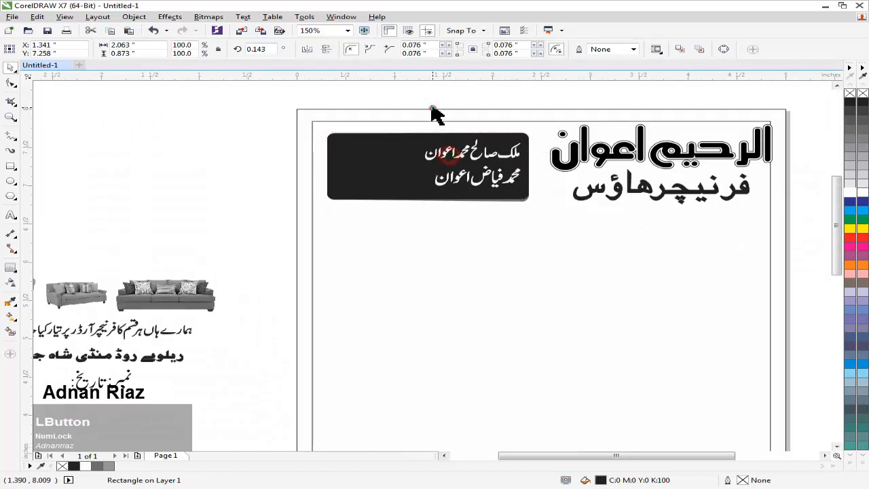
{"action": "left_click_drag", "start_coordinate": [432, 107], "coordinate": [522, 190]}
{"action": "left_click", "coordinate": [394, 181], "text": "shift"}
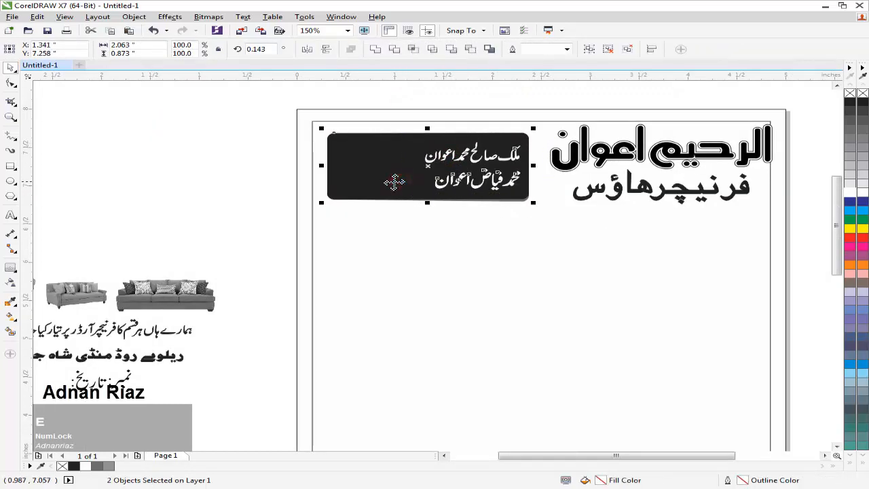
{"action": "left_click", "coordinate": [454, 95]}
Add a placeholder phone number as 14 pt Arial artistic text on the black box beside the first name.
{"action": "left_click_drag", "start_coordinate": [88, 176], "coordinate": [171, 169]}
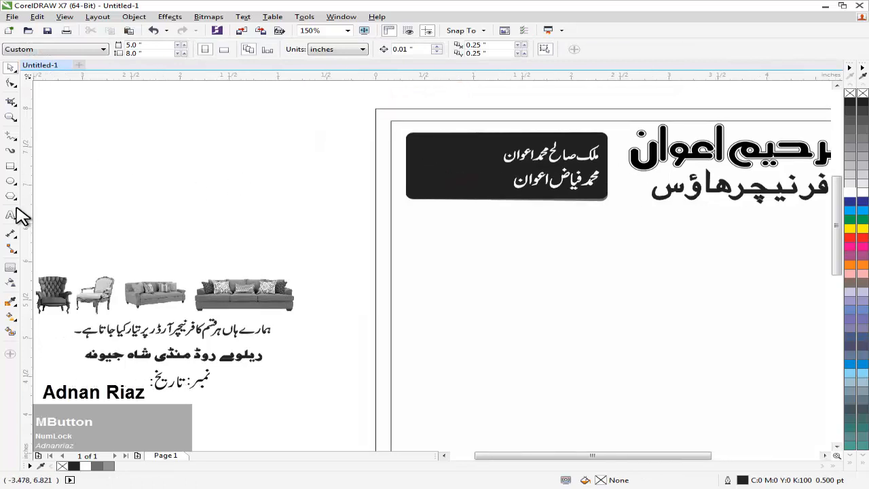
{"action": "left_click", "coordinate": [10, 214]}
{"action": "left_click", "coordinate": [421, 152]}
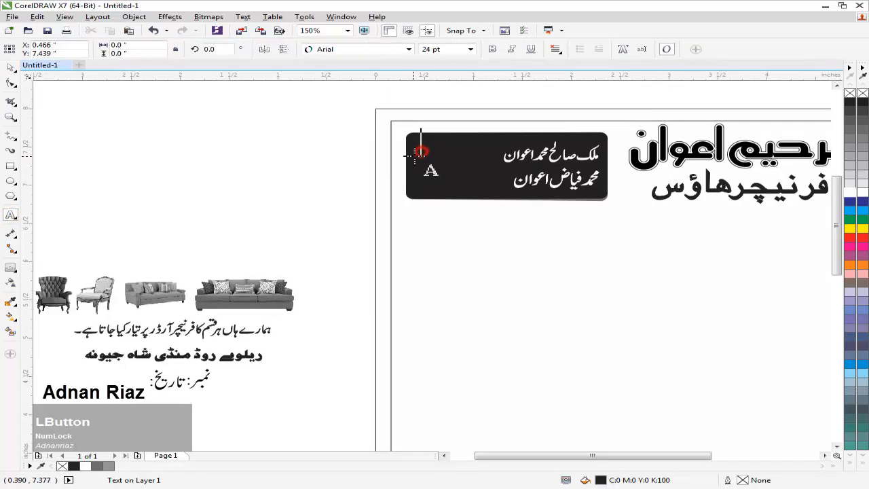
{"action": "left_click", "coordinate": [470, 49]}
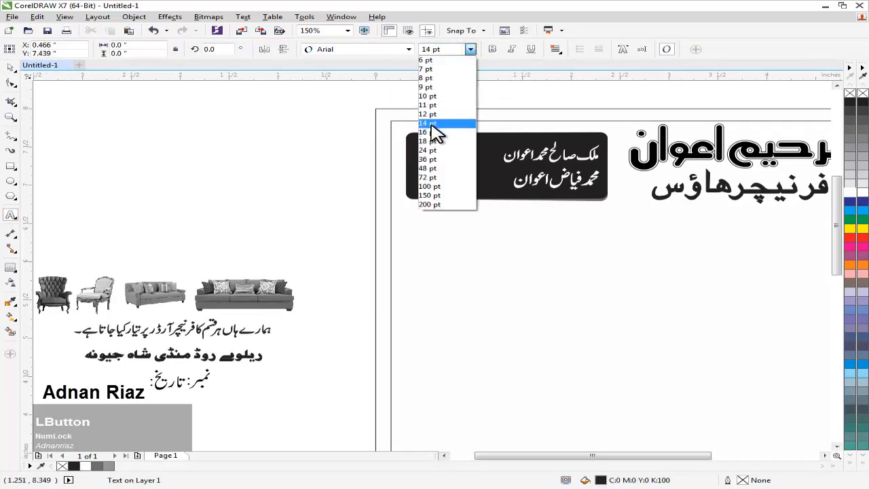
{"action": "left_click", "coordinate": [435, 124]}
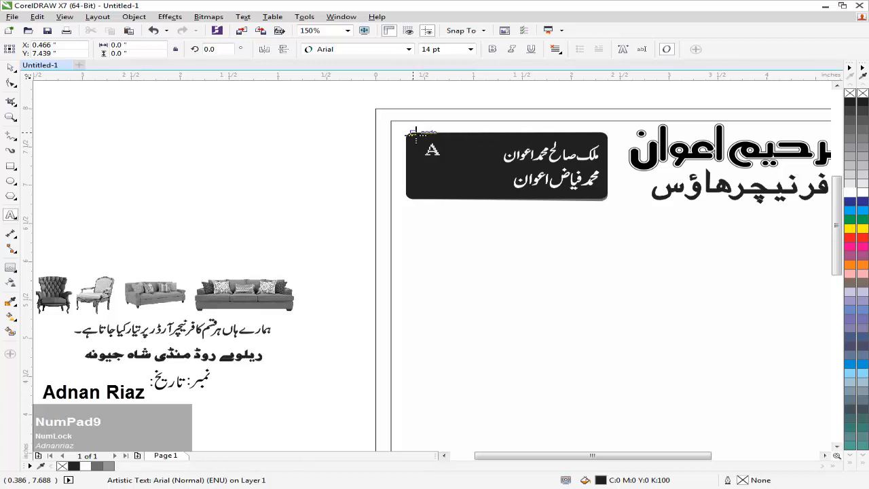
{"action": "left_click", "coordinate": [10, 67]}
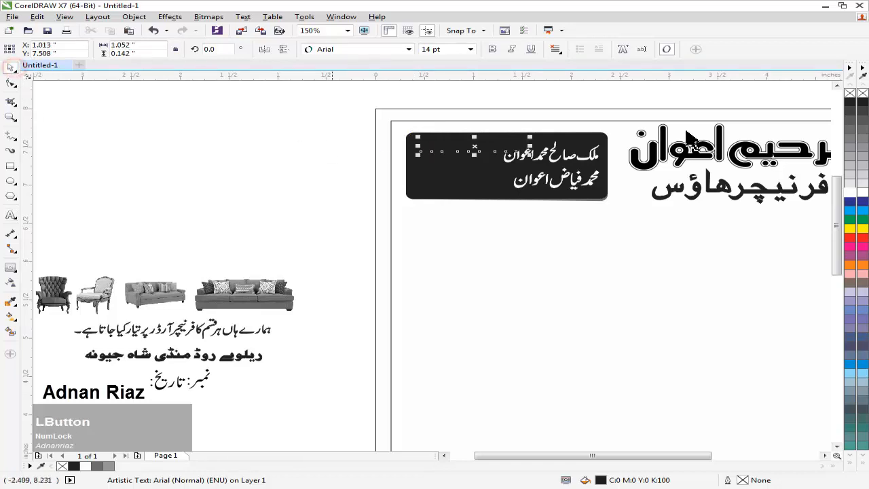
Color the phone number text white and set its font to Swis721 BlkCn BT (Normal).
{"action": "left_click", "coordinate": [849, 193]}
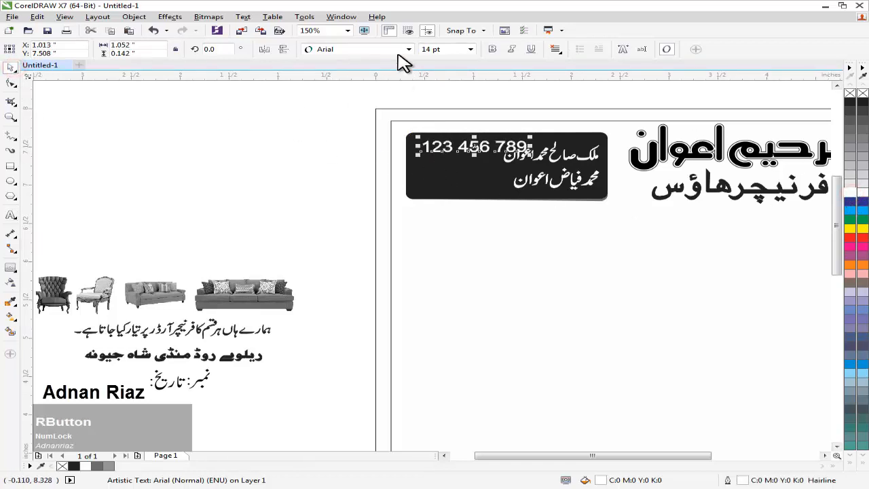
{"action": "left_click", "coordinate": [399, 49]}
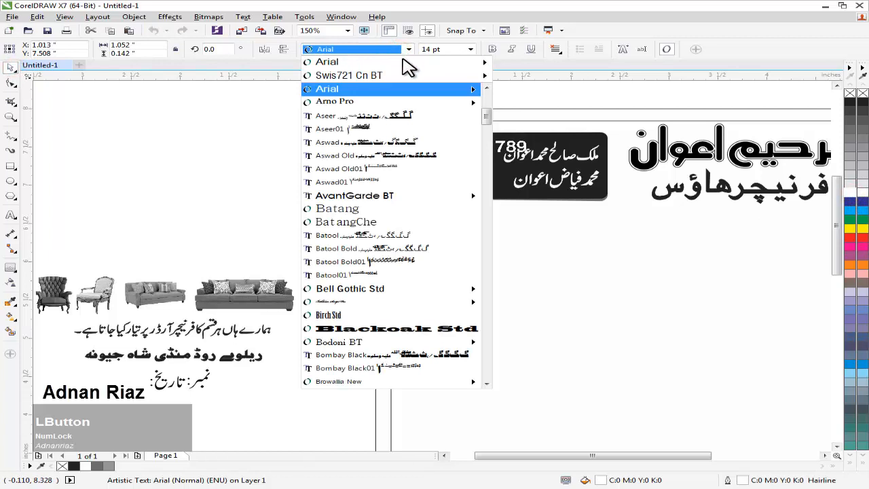
{"action": "mouse_move", "coordinate": [475, 75]}
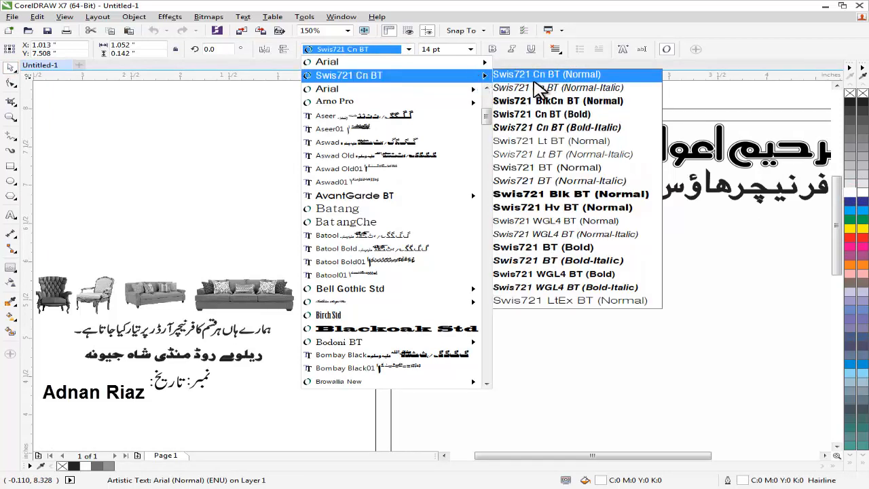
{"action": "left_click", "coordinate": [536, 101]}
Convert the phone number to curves and shrink it to about 0.78 by 0.115 inches beside the first name.
{"action": "scroll", "coordinate": [479, 148], "scroll_direction": "up", "scroll_amount": 2}
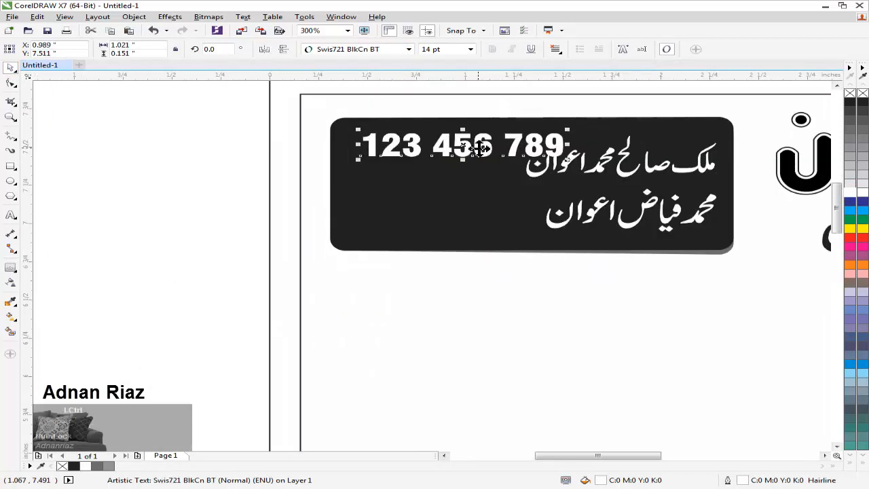
{"action": "key", "text": "ctrl+q"}
{"action": "left_click_drag", "start_coordinate": [574, 125], "coordinate": [497, 140]}
{"action": "left_click_drag", "start_coordinate": [424, 141], "coordinate": [427, 157]}
{"action": "left_click_drag", "start_coordinate": [501, 156], "coordinate": [510, 152]}
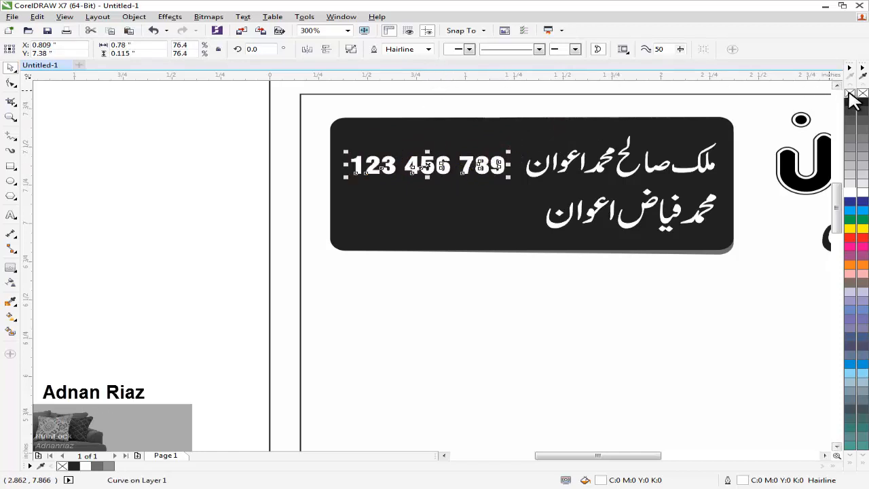
Remove the phone number's outline and place a copy of it directly below, beside the second name.
{"action": "right_click", "coordinate": [848, 95]}
{"action": "left_click_drag", "start_coordinate": [430, 170], "coordinate": [438, 188]}
{"action": "left_click", "coordinate": [429, 173], "text": "shift"}
{"action": "left_click", "coordinate": [246, 182]}
{"action": "scroll", "coordinate": [335, 139], "scroll_direction": "down", "scroll_amount": 2}
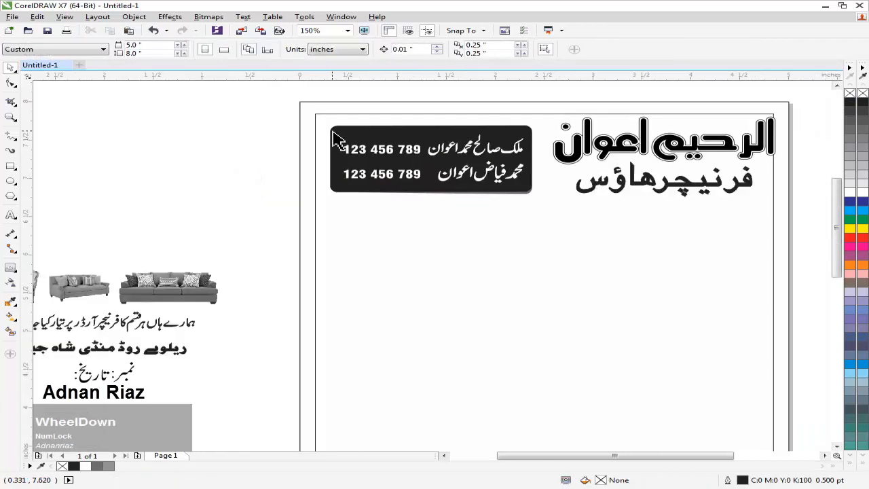
Move the furniture pictures onto the page, directly below the black names-and-phones box.
{"action": "scroll", "coordinate": [339, 140], "scroll_direction": "down", "scroll_amount": 1}
{"action": "left_click", "coordinate": [267, 174]}
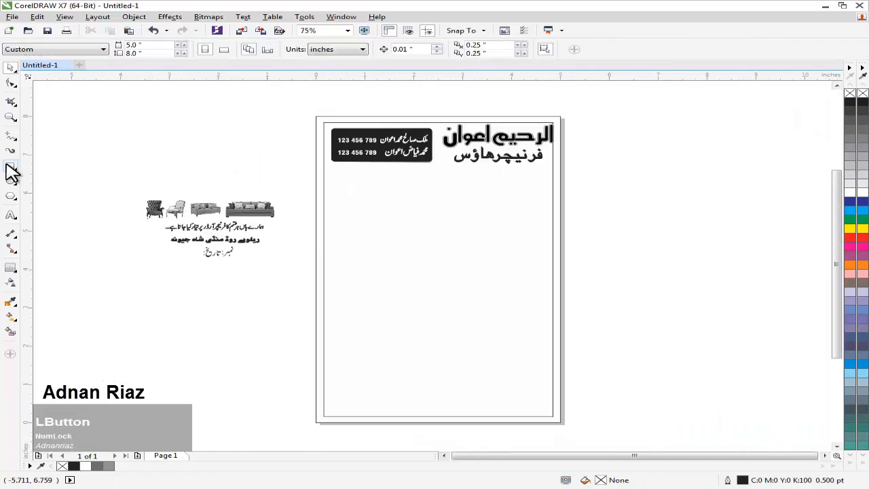
{"action": "left_click_drag", "start_coordinate": [199, 217], "coordinate": [384, 174]}
{"action": "scroll", "coordinate": [380, 173], "scroll_direction": "up", "scroll_amount": 1}
{"action": "left_click", "coordinate": [370, 214]}
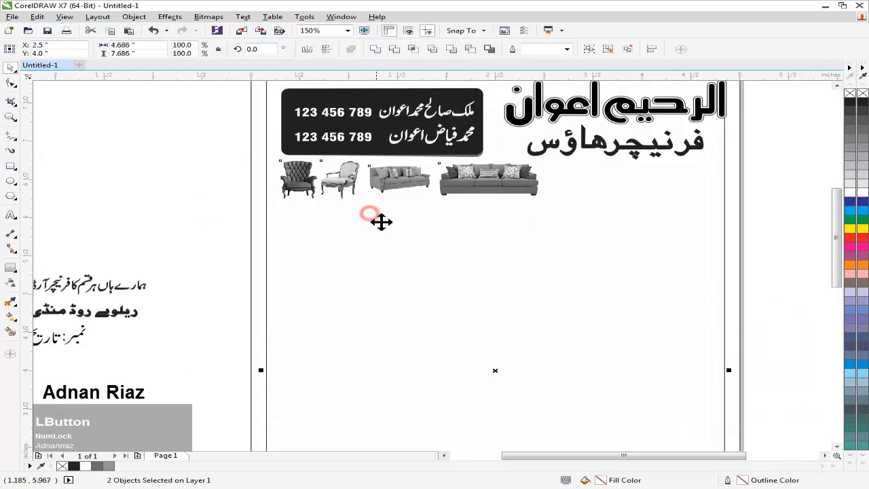
{"action": "left_click", "coordinate": [199, 196]}
Group the names-and-phones box with its text, align it to the border's top-left corner and enlarge it to about 2.31 by 1.01 inches.
{"action": "scroll", "coordinate": [322, 141], "scroll_direction": "down", "scroll_amount": 1}
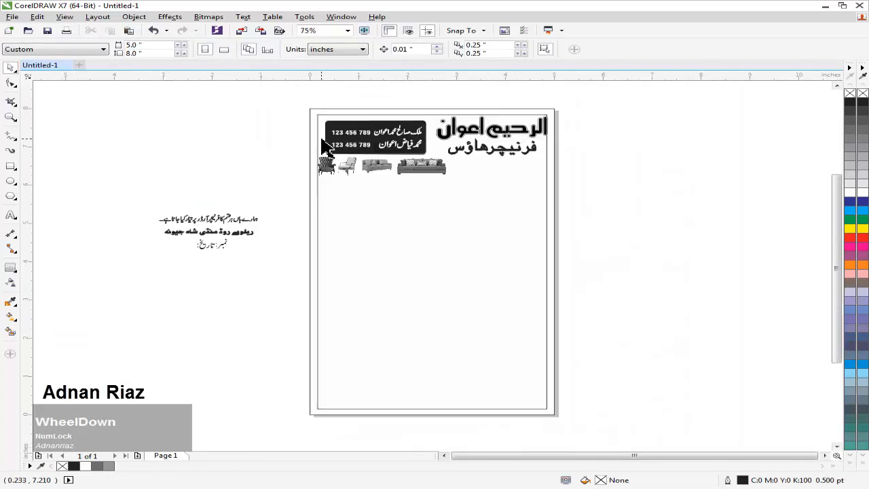
{"action": "left_click_drag", "start_coordinate": [292, 95], "coordinate": [448, 161]}
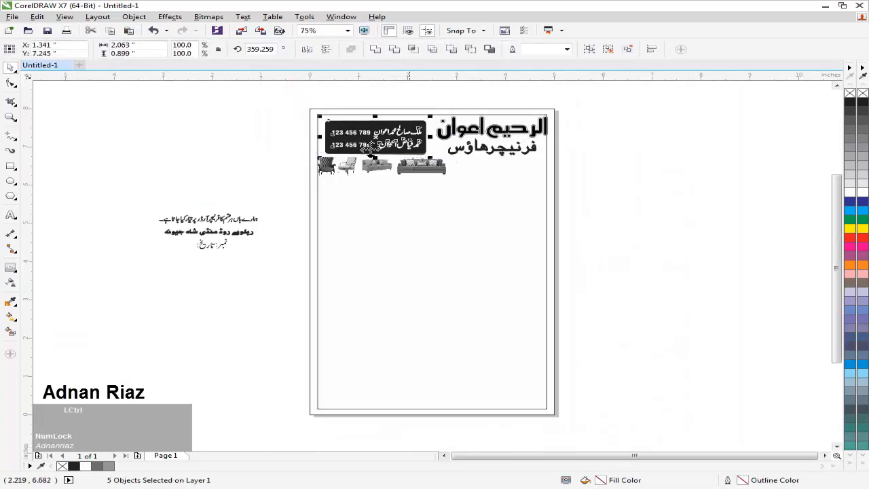
{"action": "key", "text": "ctrl+g"}
{"action": "scroll", "coordinate": [367, 136], "scroll_direction": "up", "scroll_amount": 1}
{"action": "left_click", "coordinate": [377, 291]}
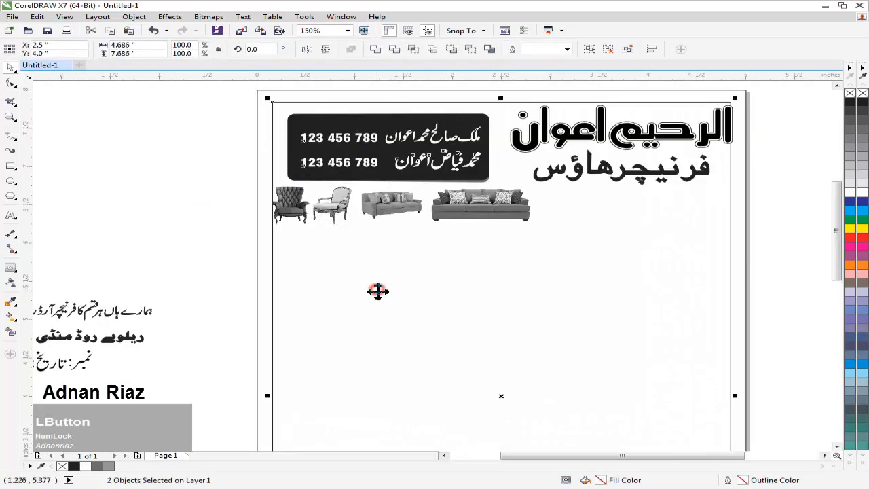
{"action": "key", "text": "l"}
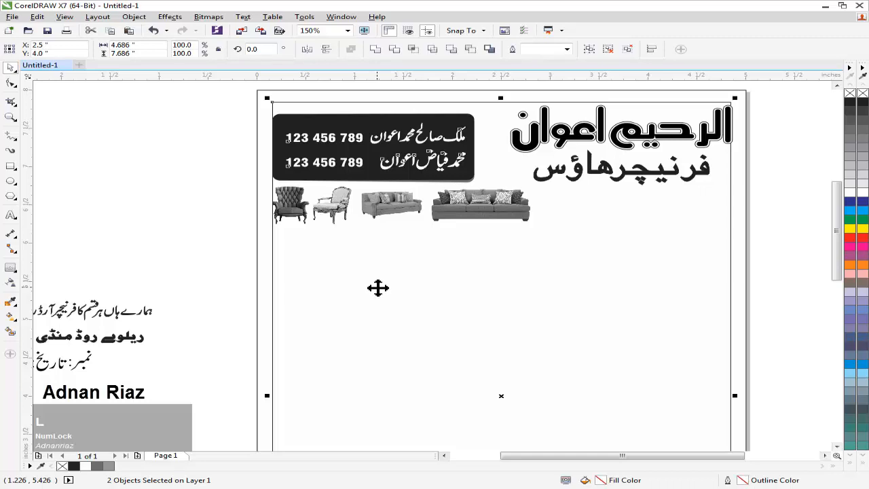
{"action": "key", "text": "t"}
{"action": "left_click", "coordinate": [212, 222]}
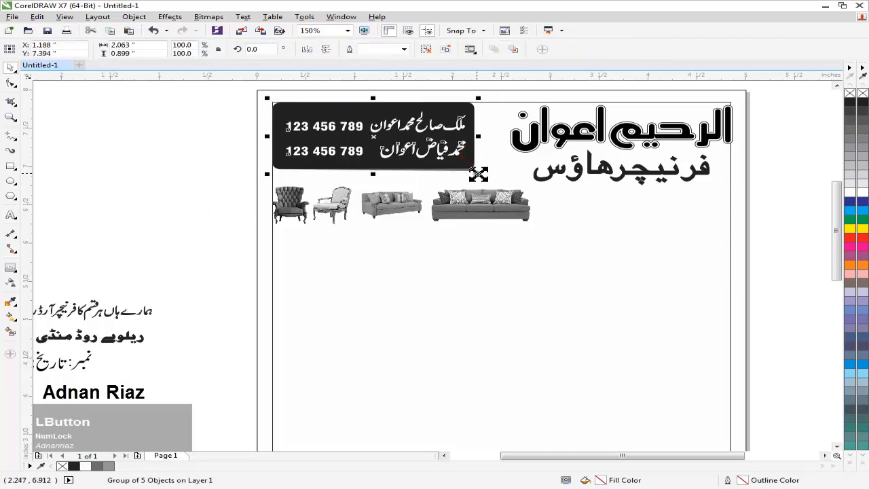
{"action": "left_click_drag", "start_coordinate": [479, 174], "coordinate": [506, 182]}
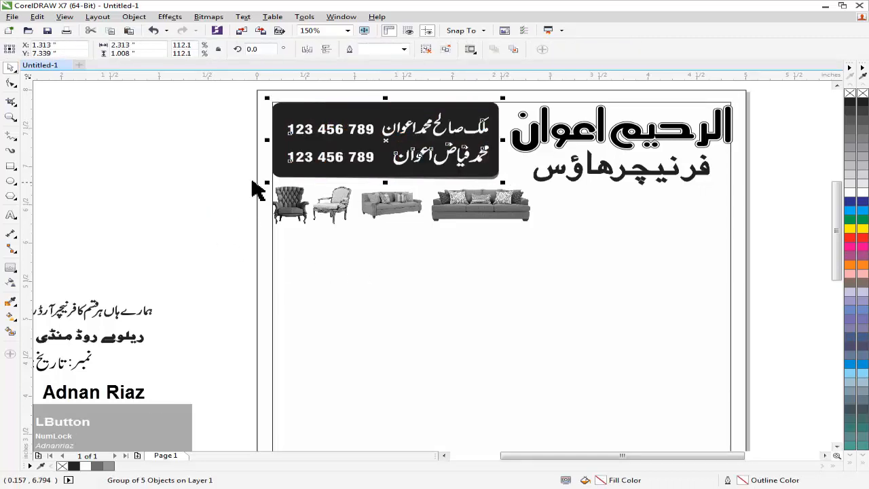
{"action": "left_click", "coordinate": [228, 178]}
Try to center the furniture pictures horizontally under the names-and-phones box, and undo the alignment.
{"action": "left_click", "coordinate": [409, 213]}
{"action": "left_click", "coordinate": [390, 172], "text": "shift"}
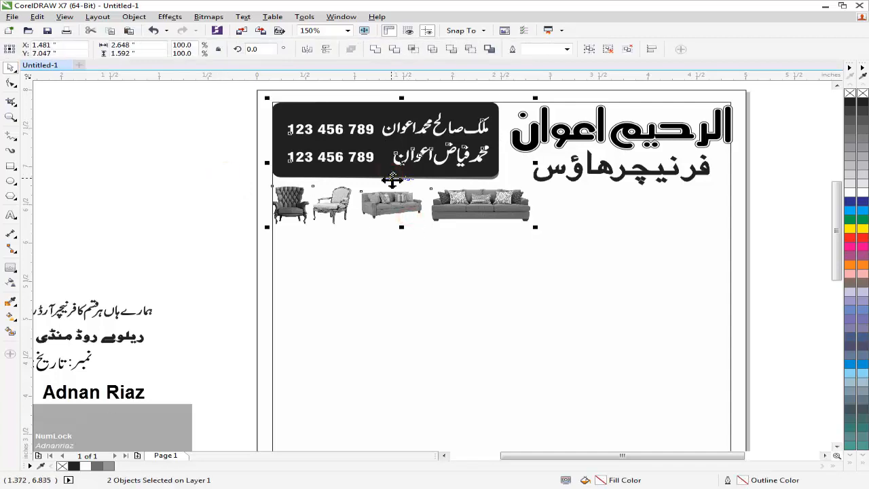
{"action": "key", "text": "c"}
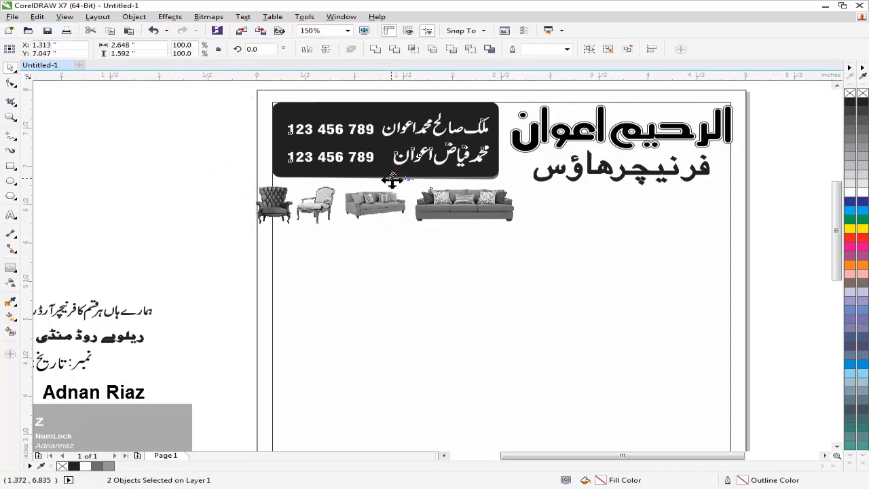
{"action": "key", "text": "ctrl+z"}
{"action": "left_click", "coordinate": [209, 204]}
Move the subtitle down level with the furniture pictures and shrink the pictures group to about 2.47 by 0.46 inches.
{"action": "scroll", "coordinate": [438, 194], "scroll_direction": "down", "scroll_amount": 1}
{"action": "middle_click", "coordinate": [414, 198]}
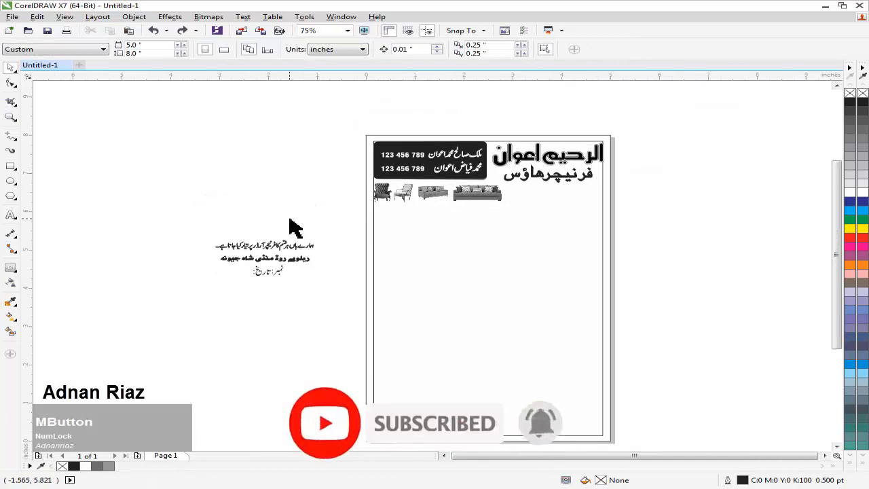
{"action": "scroll", "coordinate": [570, 210], "scroll_direction": "up", "scroll_amount": 2}
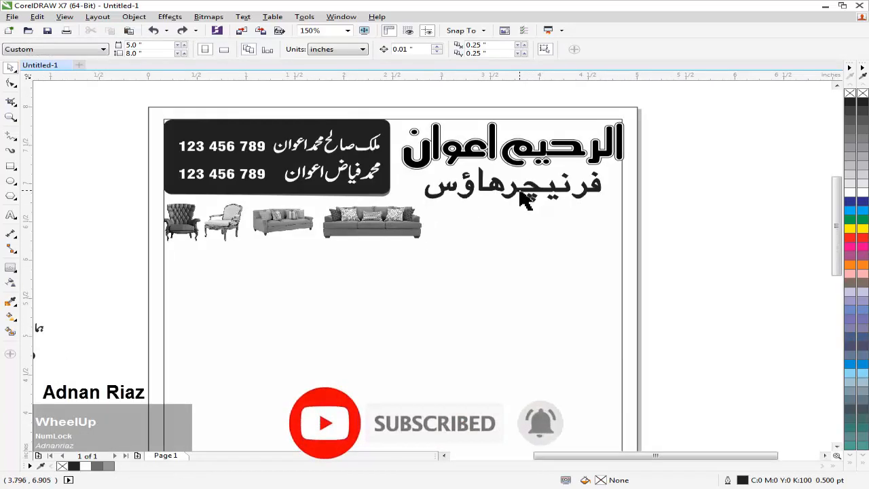
{"action": "left_click_drag", "start_coordinate": [521, 197], "coordinate": [521, 229]}
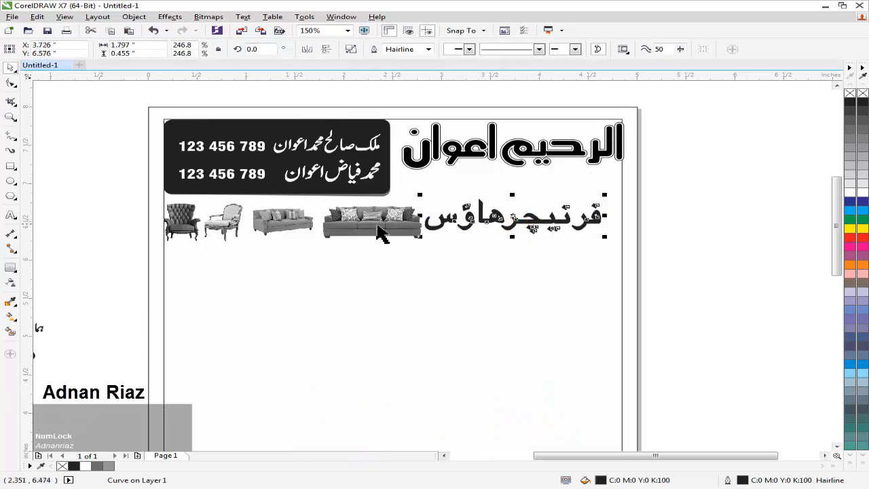
{"action": "left_click", "coordinate": [382, 233]}
{"action": "left_click_drag", "start_coordinate": [422, 240], "coordinate": [409, 242]}
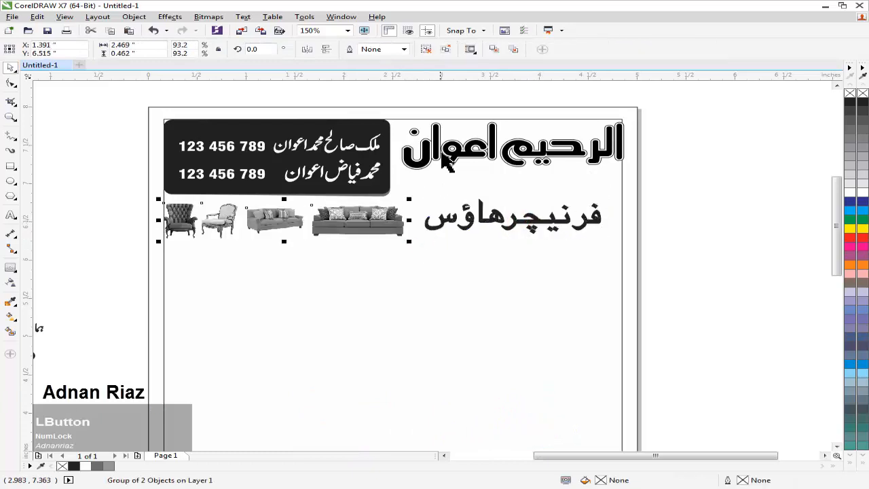
Shift the title slightly toward the names-and-phones box and align their centers on one horizontal line.
{"action": "left_click", "coordinate": [441, 155]}
{"action": "left_click_drag", "start_coordinate": [443, 171], "coordinate": [409, 168]}
{"action": "left_click", "coordinate": [379, 184], "text": "shift"}
{"action": "key", "text": "e"}
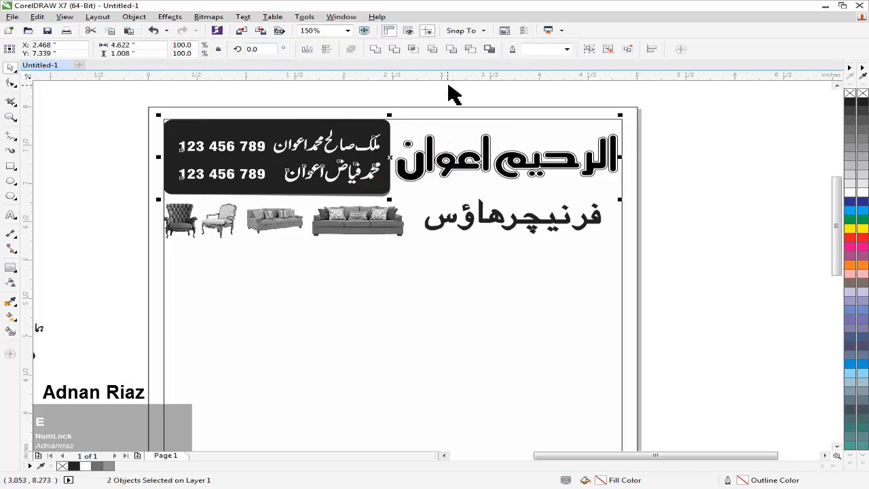
Shrink the names-and-phones group to about 2.10 by 0.91 inches, keeping it in the border's top-left corner.
{"action": "left_click", "coordinate": [446, 89]}
{"action": "left_click", "coordinate": [376, 135]}
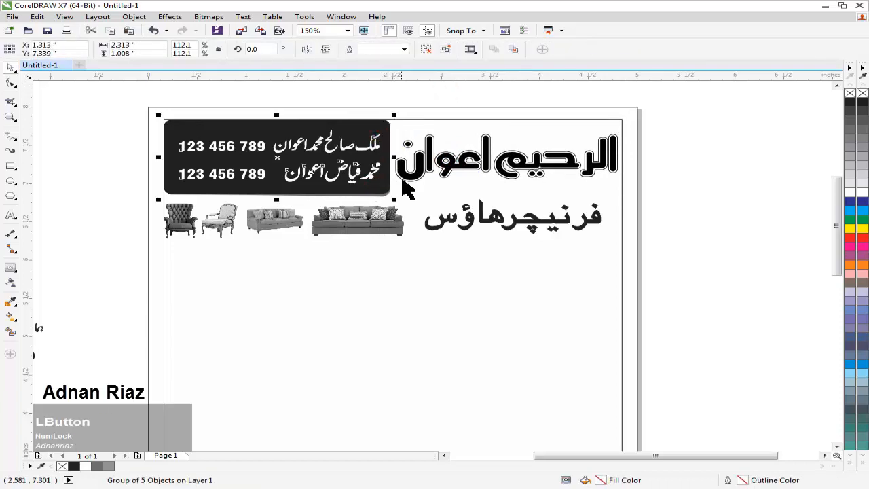
{"action": "left_click_drag", "start_coordinate": [393, 198], "coordinate": [373, 192]}
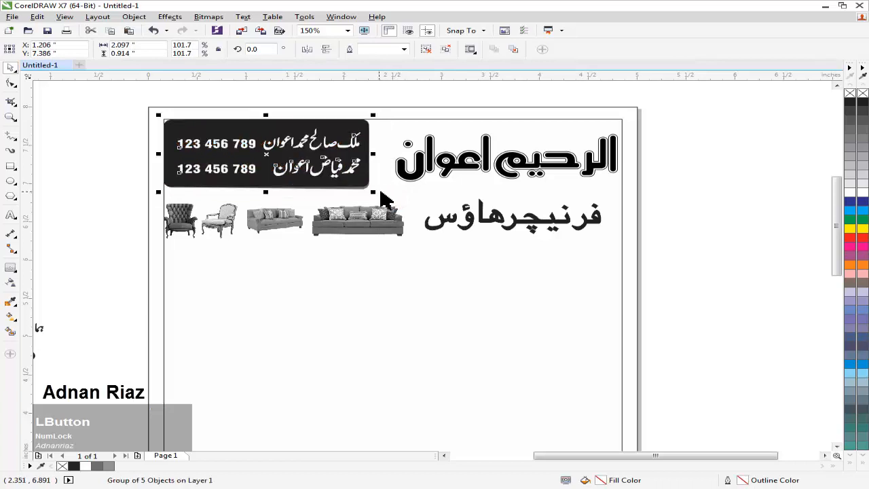
Enlarge the title toward the names-and-phones box and center it vertically on the box.
{"action": "left_click", "coordinate": [412, 179]}
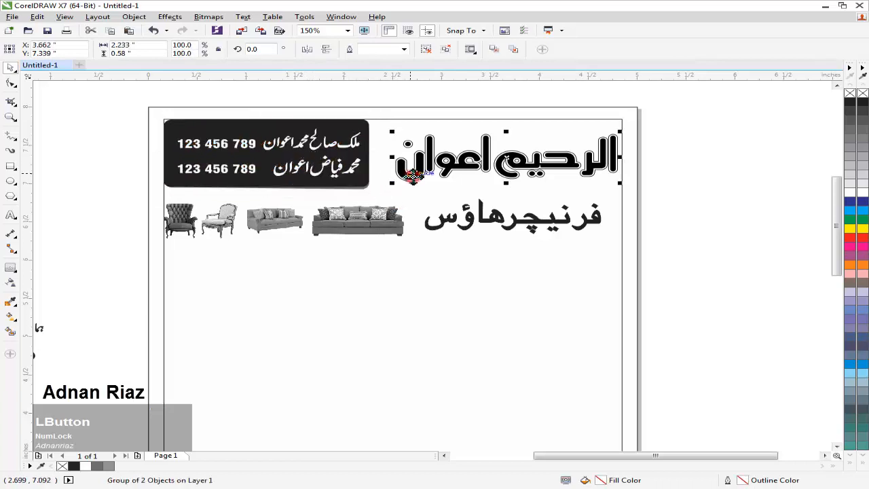
{"action": "mouse_move", "coordinate": [393, 133]}
{"action": "left_mouse_down"}
{"action": "mouse_move", "coordinate": [370, 126]}
{"action": "mouse_move", "coordinate": [389, 140]}
{"action": "mouse_move", "coordinate": [384, 134]}
{"action": "mouse_move", "coordinate": [400, 132]}
{"action": "mouse_move", "coordinate": [394, 123]}
{"action": "mouse_move", "coordinate": [378, 127]}
{"action": "left_mouse_up"}
{"action": "left_click", "coordinate": [365, 148], "text": "shift"}
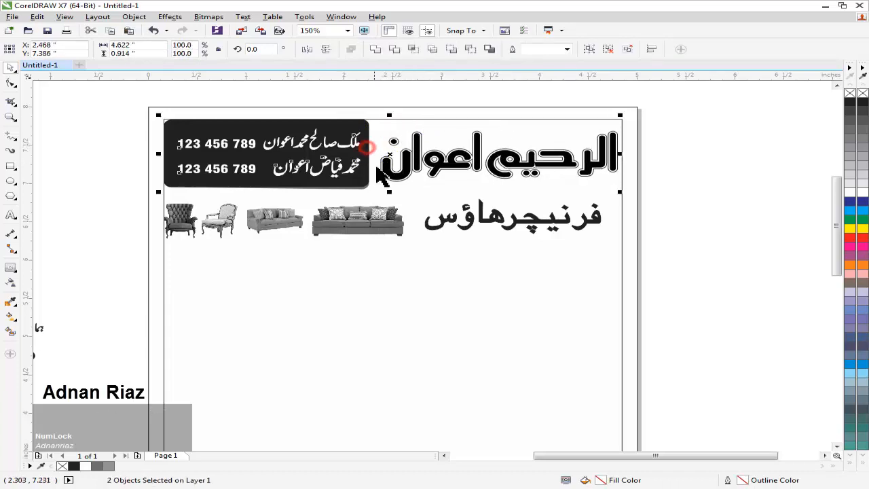
{"action": "key", "text": "e"}
{"action": "left_click", "coordinate": [656, 204]}
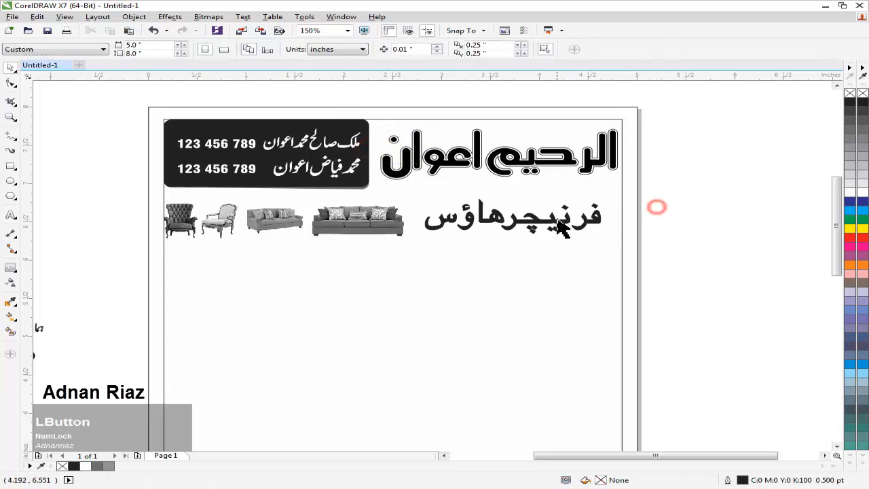
Enlarge the subtitle to about 1.91 by 0.49 inches and shrink the furniture pictures slightly to leave a gap between them.
{"action": "left_click", "coordinate": [560, 226]}
{"action": "left_click_drag", "start_coordinate": [419, 195], "coordinate": [408, 193]}
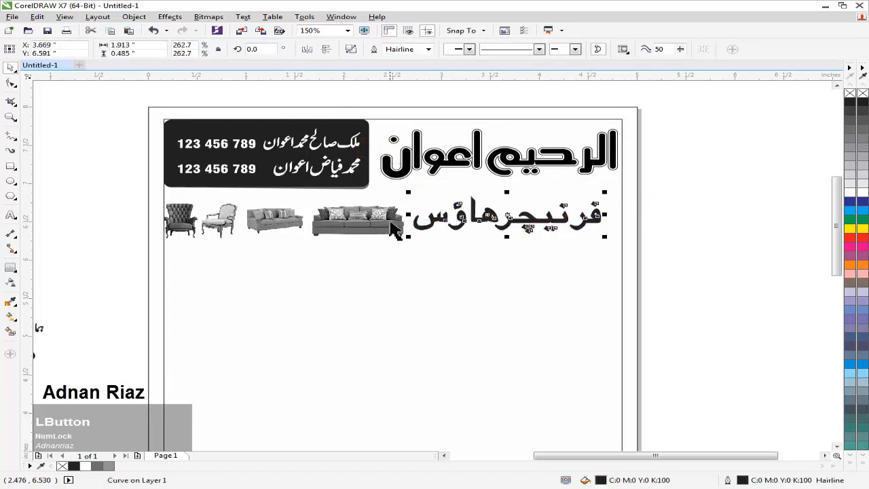
{"action": "left_click", "coordinate": [399, 227]}
{"action": "left_click_drag", "start_coordinate": [411, 242], "coordinate": [395, 238]}
{"action": "left_click", "coordinate": [695, 207]}
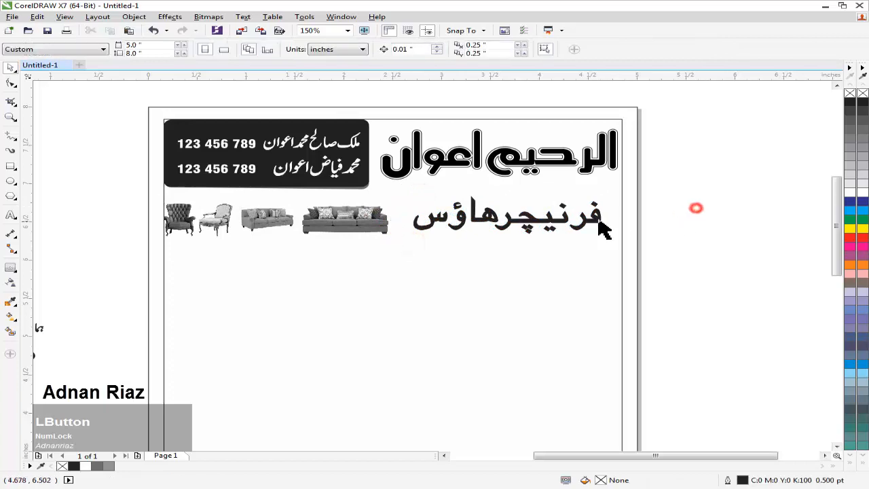
Align the centers of the subtitle and furniture pictures on one horizontal line and nudge both up about 0.07 inches.
{"action": "scroll", "coordinate": [602, 216], "scroll_direction": "down", "scroll_amount": 1}
{"action": "middle_click", "coordinate": [603, 212]}
{"action": "left_click", "coordinate": [547, 203]}
{"action": "left_click", "coordinate": [467, 211], "text": "shift"}
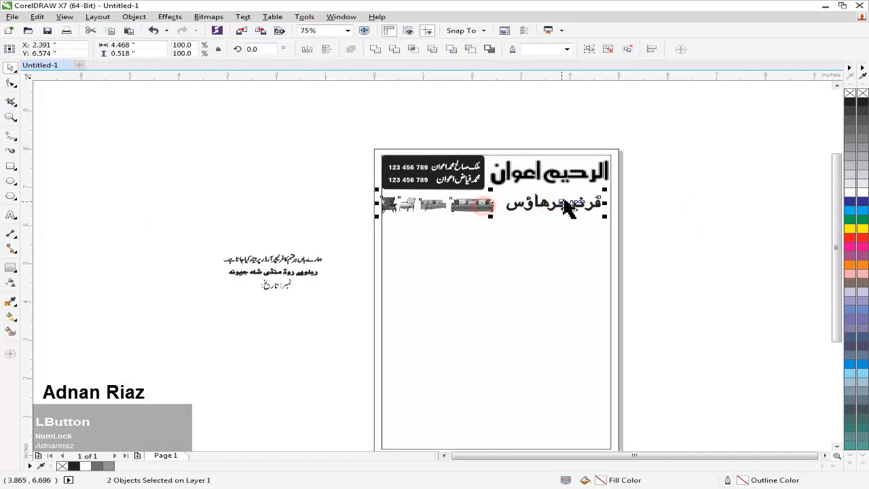
{"action": "key", "text": "e"}
{"action": "scroll", "coordinate": [514, 210], "scroll_direction": "up", "scroll_amount": 1}
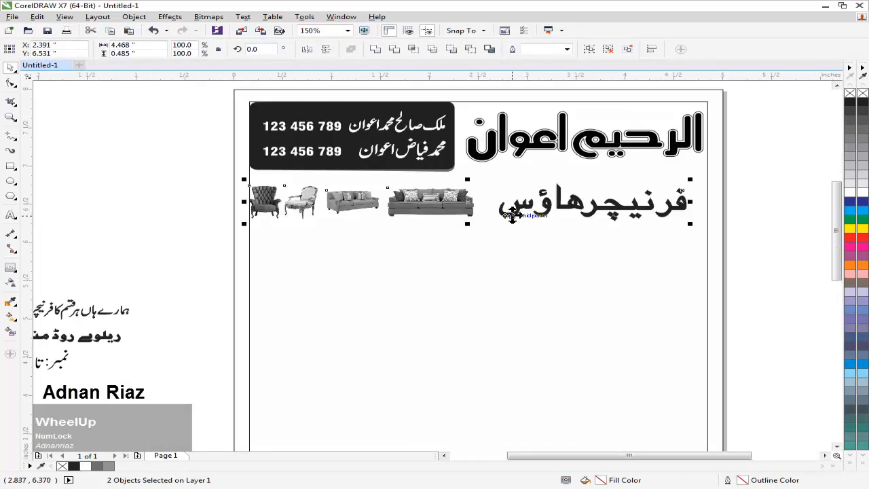
{"action": "key", "text": "Up"}
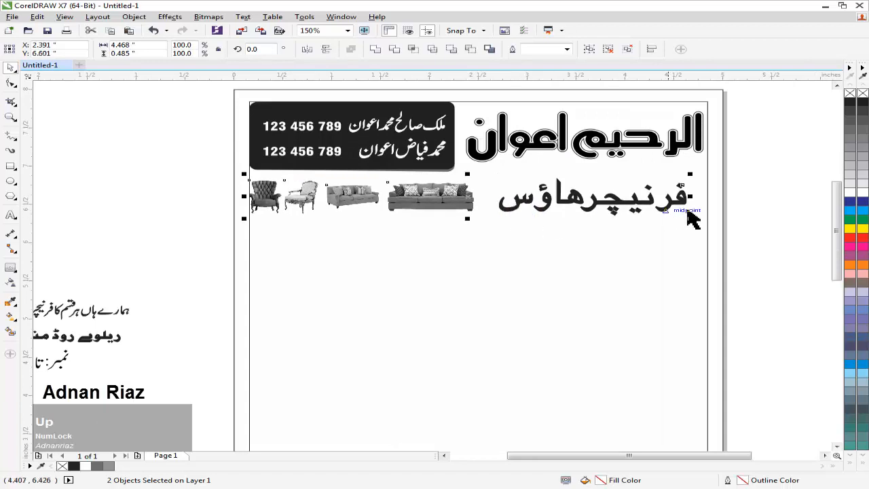
{"action": "left_click", "coordinate": [688, 207]}
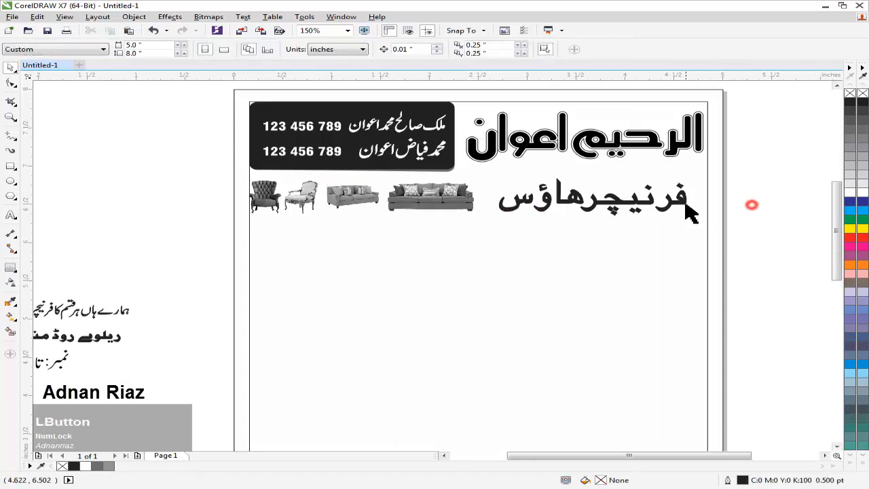
{"action": "left_click", "coordinate": [754, 195]}
Draw a rectangle about 2.01 by 0.28 inches below the subtitle, filled black with no outline.
{"action": "scroll", "coordinate": [754, 195], "scroll_direction": "down", "scroll_amount": 1}
{"action": "left_click", "coordinate": [10, 166]}
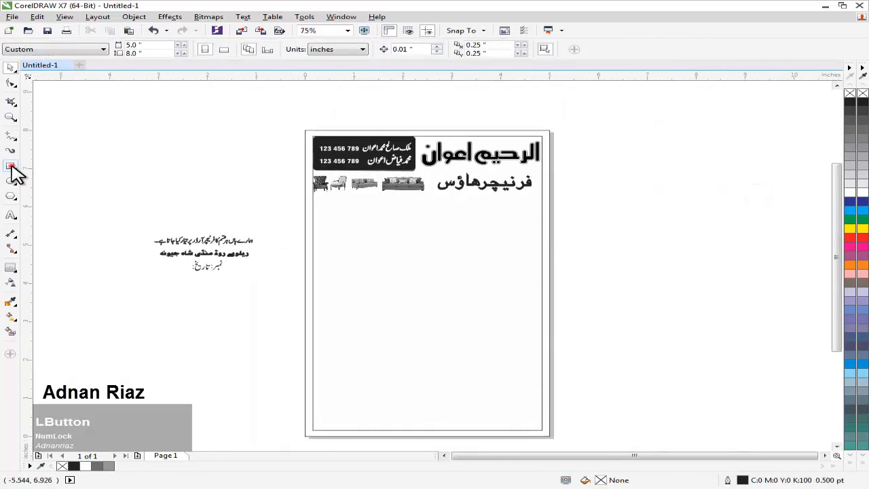
{"action": "scroll", "coordinate": [444, 202], "scroll_direction": "up", "scroll_amount": 1}
{"action": "left_click_drag", "start_coordinate": [431, 200], "coordinate": [627, 220]}
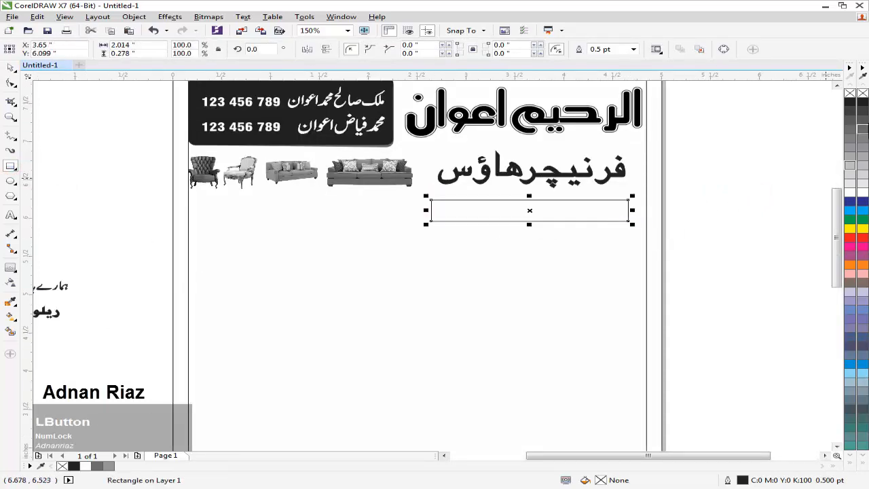
{"action": "left_click", "coordinate": [849, 102]}
{"action": "right_click", "coordinate": [849, 93]}
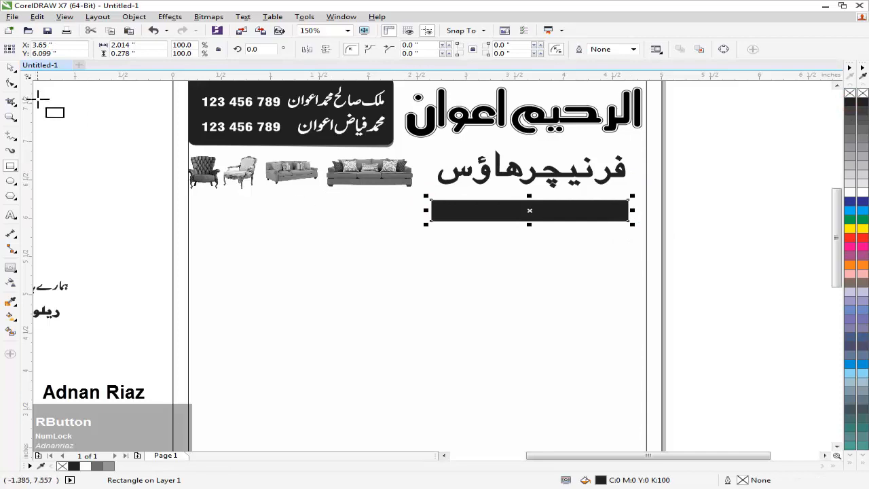
Fully round the black rectangle's corners and place a copy of the bar beside it, under the furniture pictures.
{"action": "left_click", "coordinate": [10, 83]}
{"action": "left_click_drag", "start_coordinate": [430, 202], "coordinate": [262, 218]}
{"action": "left_click", "coordinate": [12, 67]}
{"action": "left_click", "coordinate": [102, 197]}
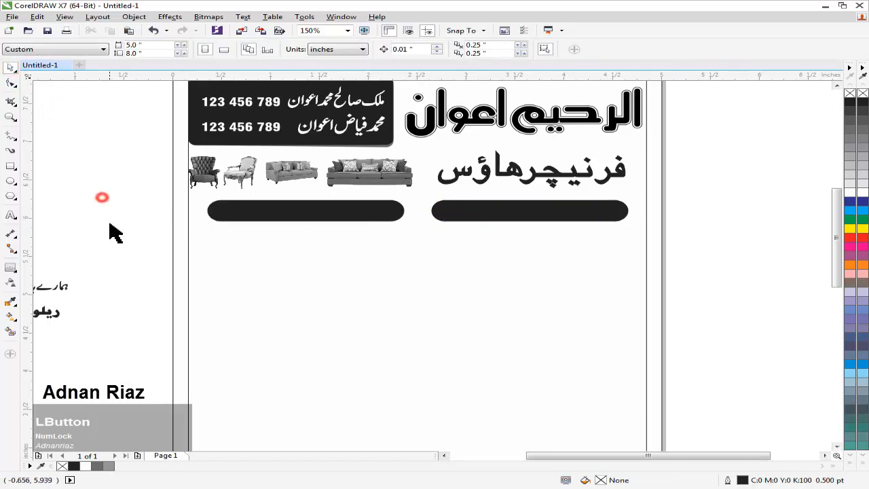
Bring the Urdu made-to-order furniture line to the front, center it on the bar below the subtitle and fill it white.
{"action": "left_click_drag", "start_coordinate": [110, 221], "coordinate": [282, 215]}
{"action": "left_click", "coordinate": [221, 281]}
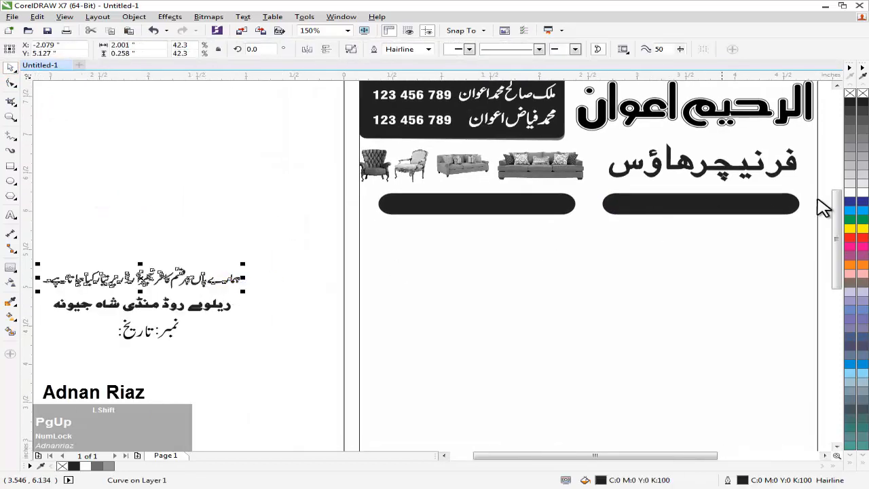
{"action": "left_click", "coordinate": [740, 208], "text": "shift"}
{"action": "key", "text": "c"}
{"action": "key", "text": "e"}
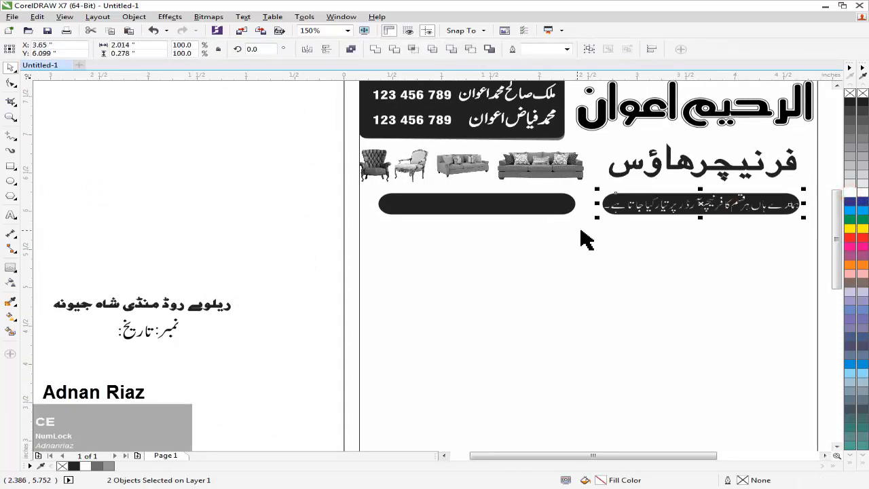
{"action": "left_click", "coordinate": [239, 204]}
Give the Urdu line on the bar a white hairline outline and shrink it to about 1.91 by 0.25 inches.
{"action": "scroll", "coordinate": [654, 228], "scroll_direction": "up", "scroll_amount": 3}
{"action": "left_click", "coordinate": [670, 215]}
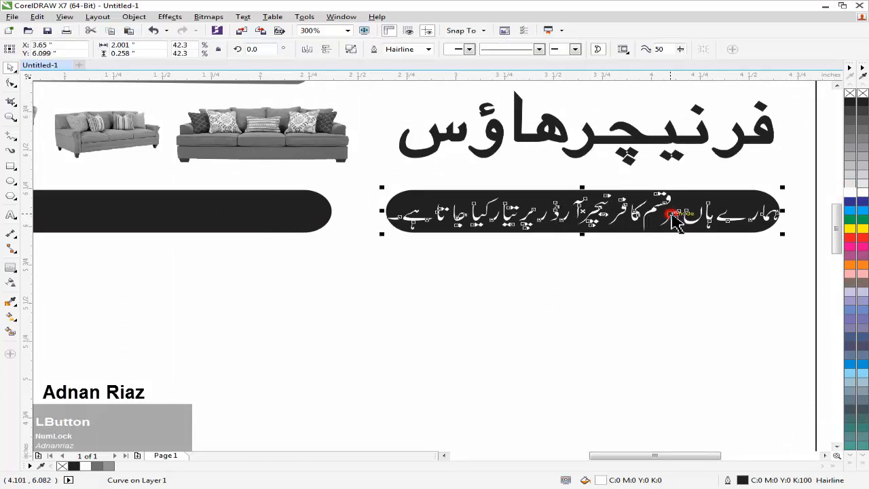
{"action": "right_click", "coordinate": [848, 192]}
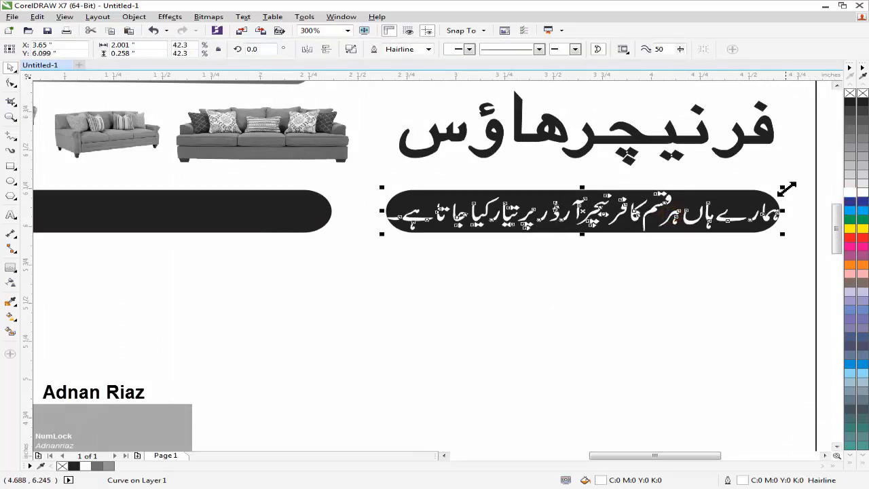
{"action": "mouse_move", "coordinate": [785, 186]}
{"action": "left_mouse_down"}
{"action": "mouse_move", "coordinate": [767, 195]}
{"action": "mouse_move", "coordinate": [760, 180]}
{"action": "mouse_move", "coordinate": [770, 181]}
{"action": "left_mouse_up"}
{"action": "scroll", "coordinate": [773, 207], "scroll_direction": "up", "scroll_amount": 2}
{"action": "scroll", "coordinate": [760, 182], "scroll_direction": "up", "scroll_amount": 2}
{"action": "scroll", "coordinate": [770, 181], "scroll_direction": "down", "scroll_amount": 5}
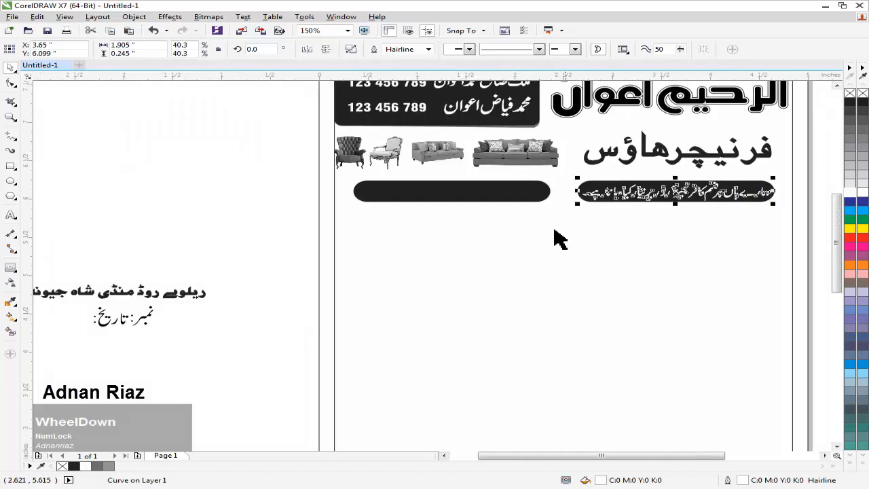
Move the Urdu address line onto the bar under the furniture pictures, fill it white and bring it to the front.
{"action": "left_click", "coordinate": [211, 226]}
{"action": "left_click_drag", "start_coordinate": [191, 294], "coordinate": [411, 199]}
{"action": "scroll", "coordinate": [437, 200], "scroll_direction": "up", "scroll_amount": 2}
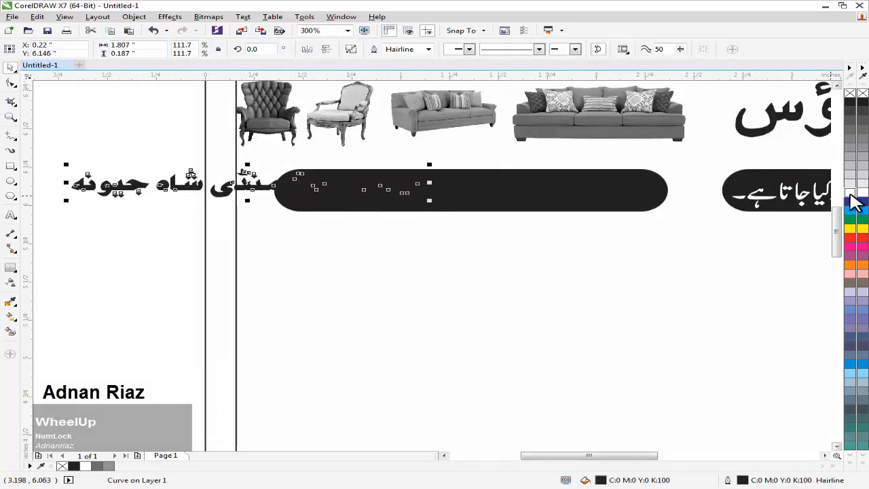
{"action": "left_click", "coordinate": [850, 194]}
{"action": "key", "text": "shift+Page_Up"}
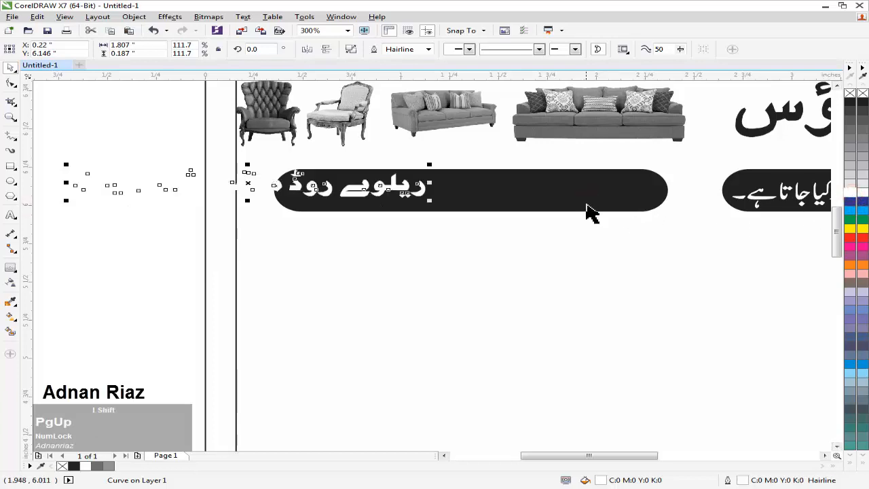
Center the white address line horizontally and vertically on the black bar under the furniture pictures.
{"action": "left_click", "coordinate": [587, 203], "text": "shift"}
{"action": "key", "text": "c"}
{"action": "key", "text": "e"}
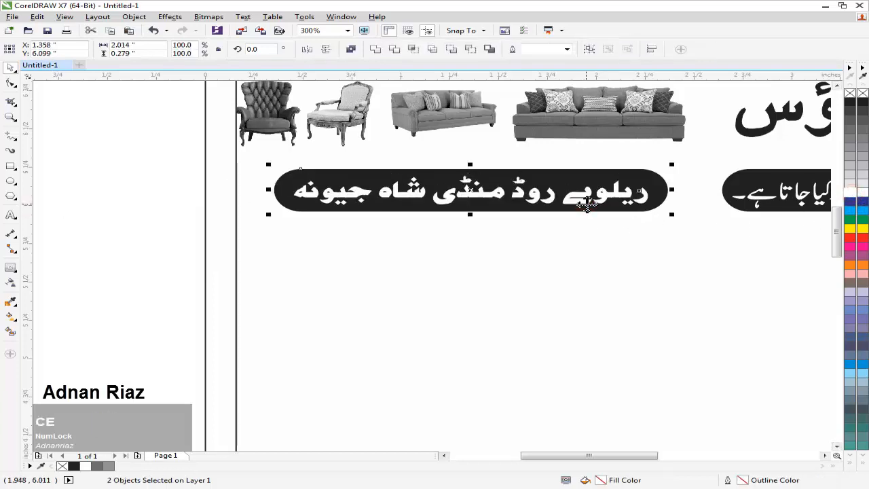
{"action": "left_click", "coordinate": [163, 201]}
{"action": "scroll", "coordinate": [415, 152], "scroll_direction": "down", "scroll_amount": 2}
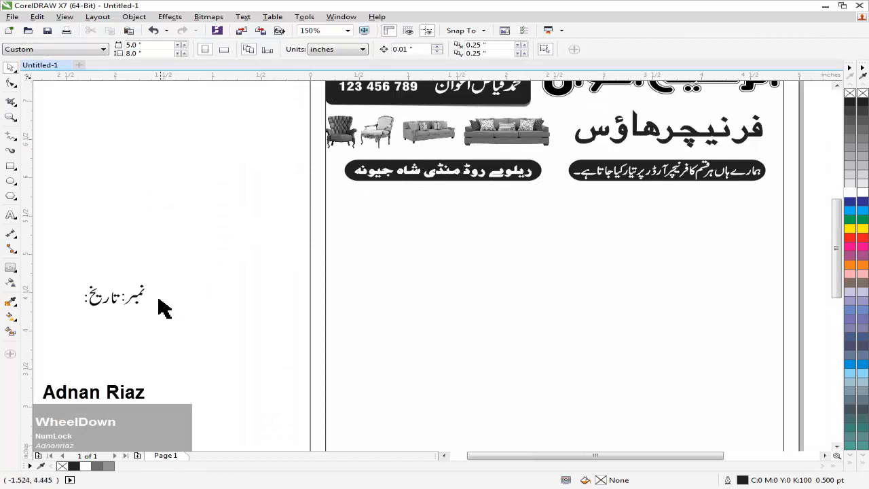
Move the Urdu number and date labels onto the page, just below the bar under the subtitle.
{"action": "left_click_drag", "start_coordinate": [188, 262], "coordinate": [85, 332]}
{"action": "left_click_drag", "start_coordinate": [99, 297], "coordinate": [716, 203]}
{"action": "left_click_drag", "start_coordinate": [735, 200], "coordinate": [578, 213]}
{"action": "left_click", "coordinate": [615, 203]}
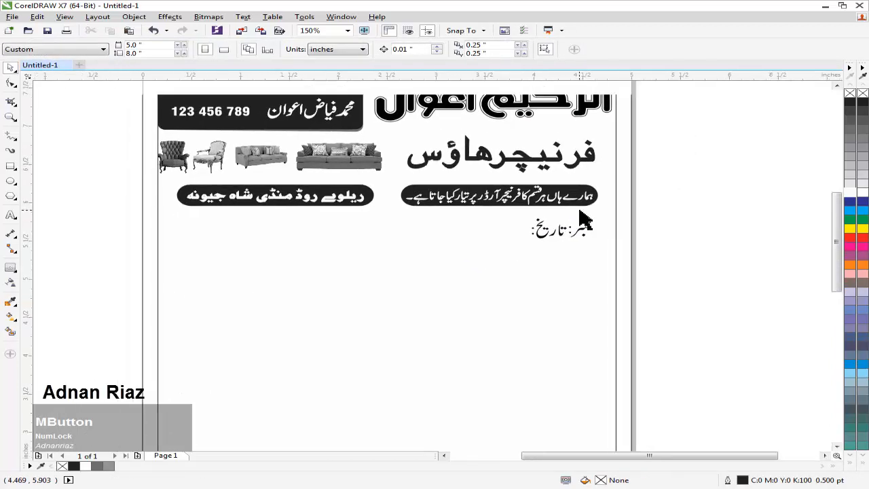
Group each black bar with its text and enlarge both bars to about 2.22 by 0.31 inches.
{"action": "left_click_drag", "start_coordinate": [601, 178], "coordinate": [405, 222]}
{"action": "left_click_drag", "start_coordinate": [101, 178], "coordinate": [384, 224]}
{"action": "key", "text": "ctrl+g"}
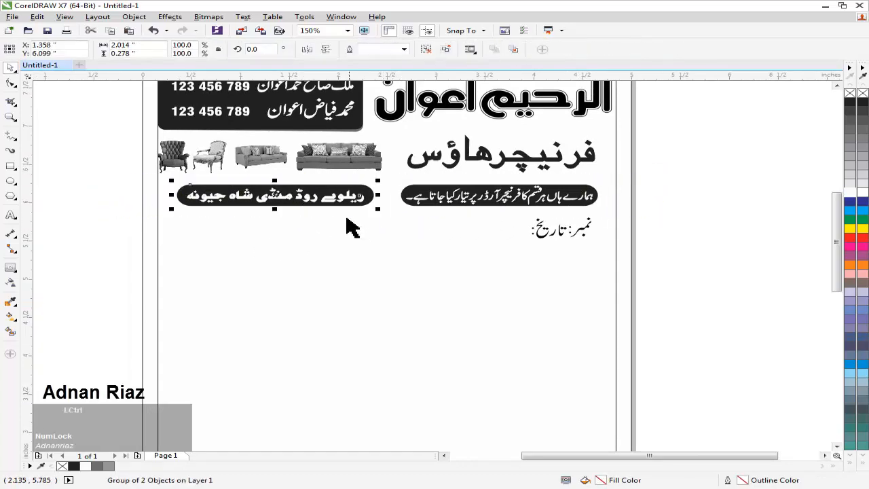
{"action": "left_click", "coordinate": [428, 202], "text": "shift"}
{"action": "left_click_drag", "start_coordinate": [609, 178], "coordinate": [626, 172]}
{"action": "left_click", "coordinate": [663, 171]}
Align the made-to-order furniture bar with the right edge of the border rectangle.
{"action": "left_click", "coordinate": [535, 208]}
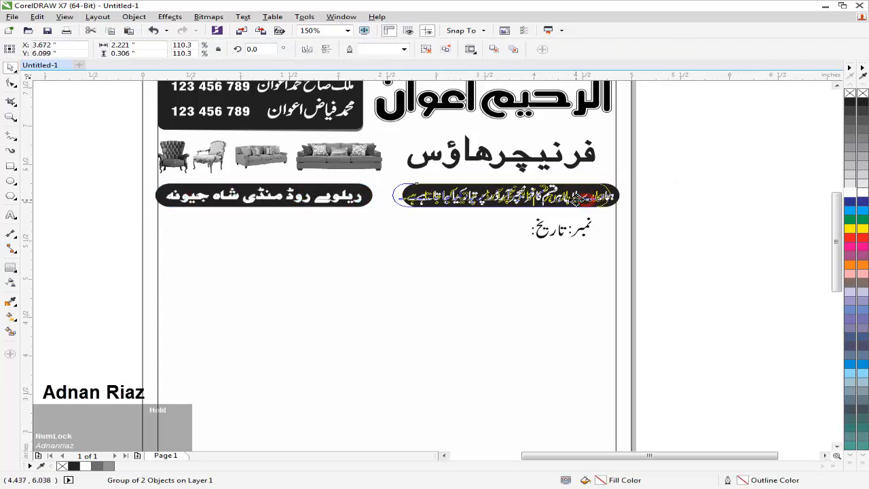
{"action": "left_click", "coordinate": [482, 261]}
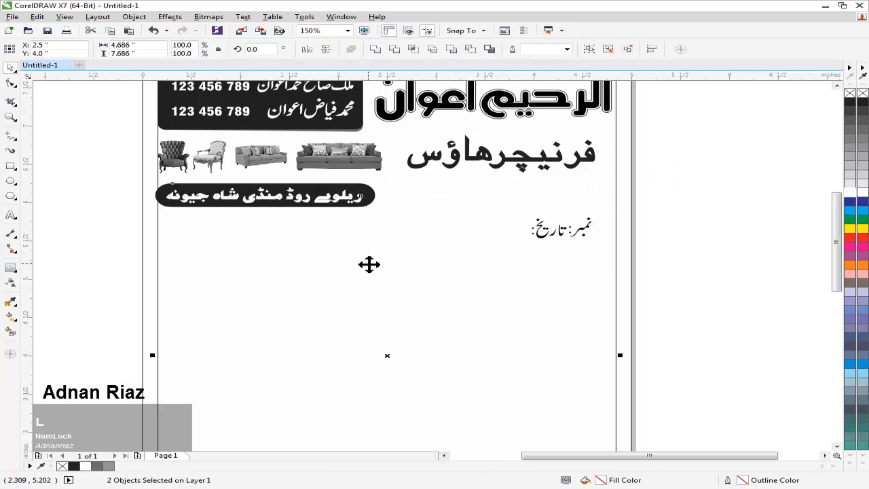
{"action": "key", "text": "ctrl+z"}
{"action": "left_click", "coordinate": [56, 221]}
{"action": "left_click", "coordinate": [448, 189]}
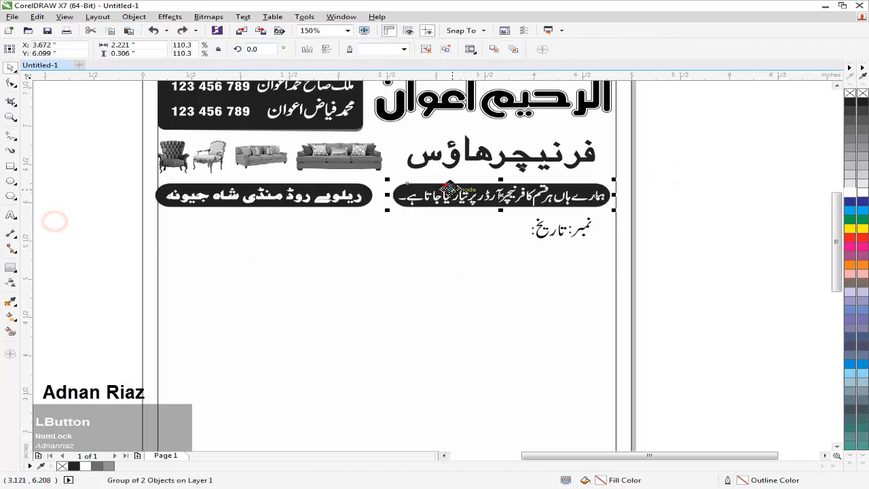
{"action": "left_click", "coordinate": [419, 251], "text": "shift"}
{"action": "key", "text": "r"}
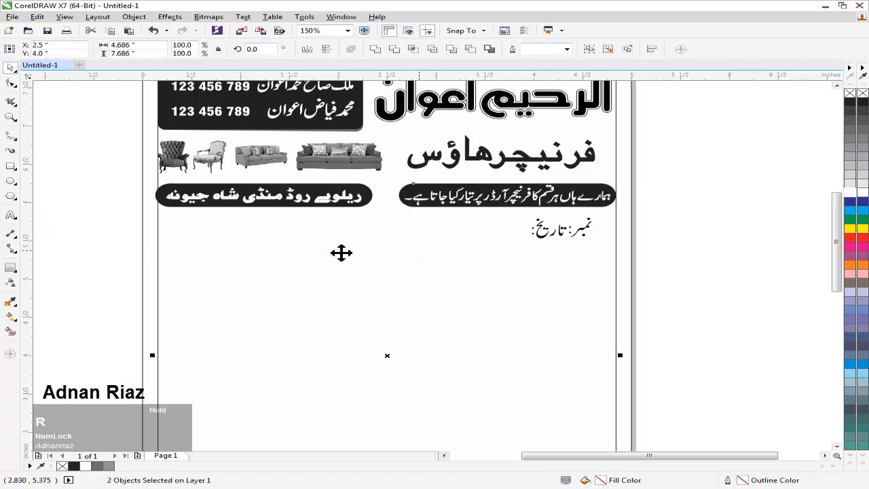
Align the address bar with the left edge of the border rectangle.
{"action": "left_click", "coordinate": [77, 230]}
{"action": "left_click", "coordinate": [229, 199]}
{"action": "left_click", "coordinate": [267, 248], "text": "shift"}
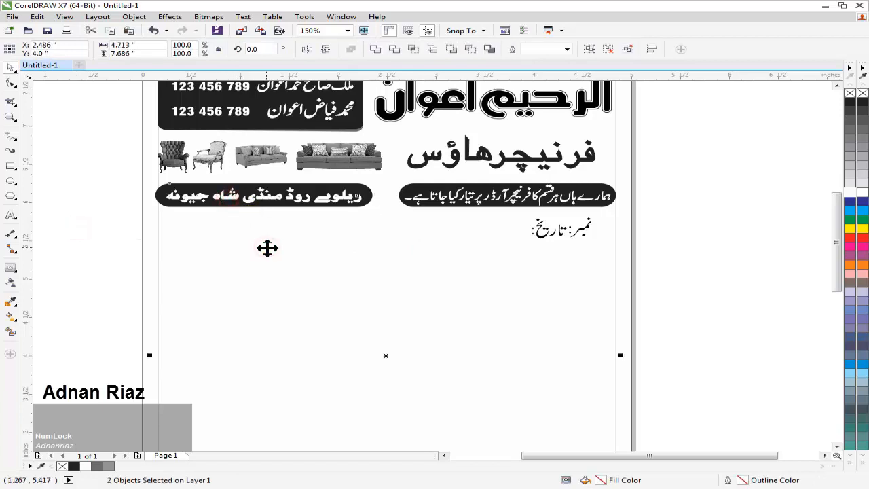
{"action": "key", "text": "l"}
{"action": "left_click", "coordinate": [75, 215]}
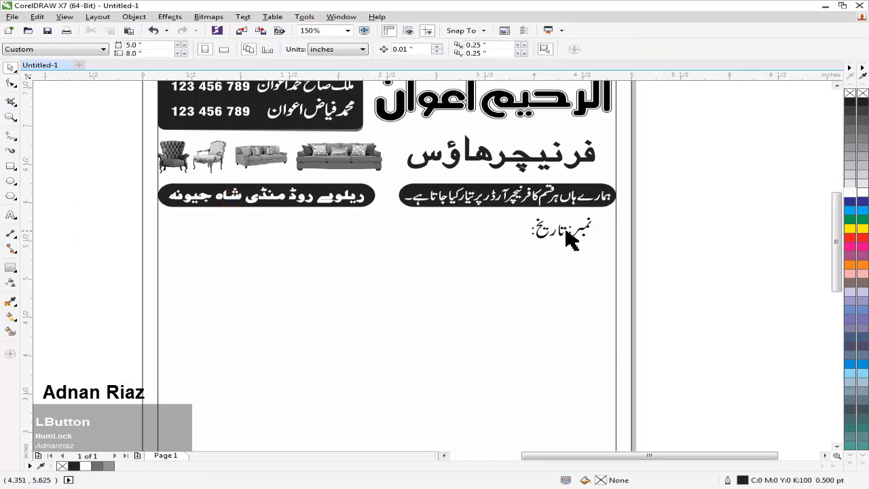
Move the date label under the address bar and align the number label with the right end of the made-to-order bar.
{"action": "left_click_drag", "start_coordinate": [570, 239], "coordinate": [362, 238]}
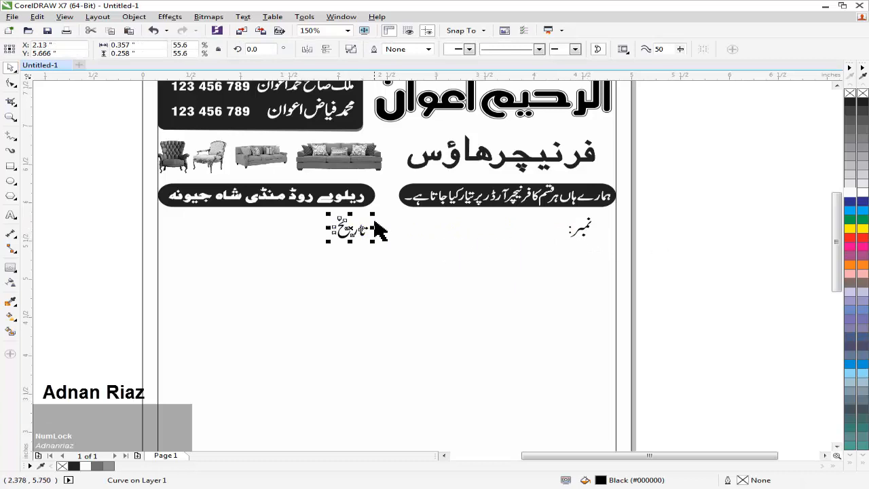
{"action": "left_click", "coordinate": [585, 230]}
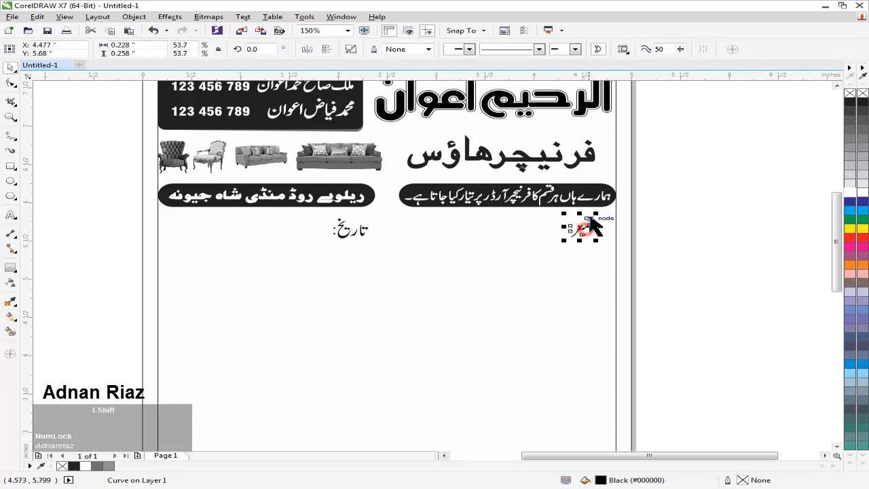
{"action": "left_click", "coordinate": [589, 204], "text": "shift"}
{"action": "key", "text": "r"}
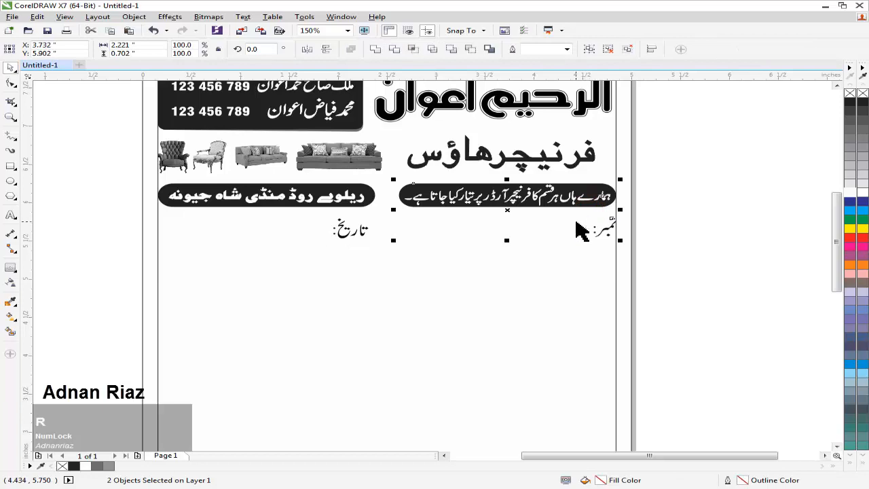
{"action": "left_click", "coordinate": [658, 220]}
Align the date label with the right end of the address bar above it.
{"action": "left_click", "coordinate": [358, 230]}
{"action": "left_click", "coordinate": [358, 204], "text": "shift"}
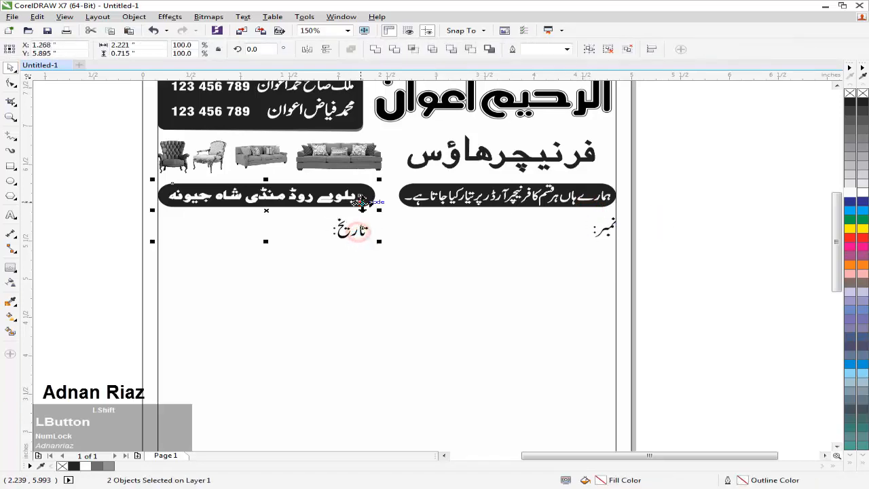
{"action": "key", "text": "r"}
{"action": "left_click", "coordinate": [116, 216]}
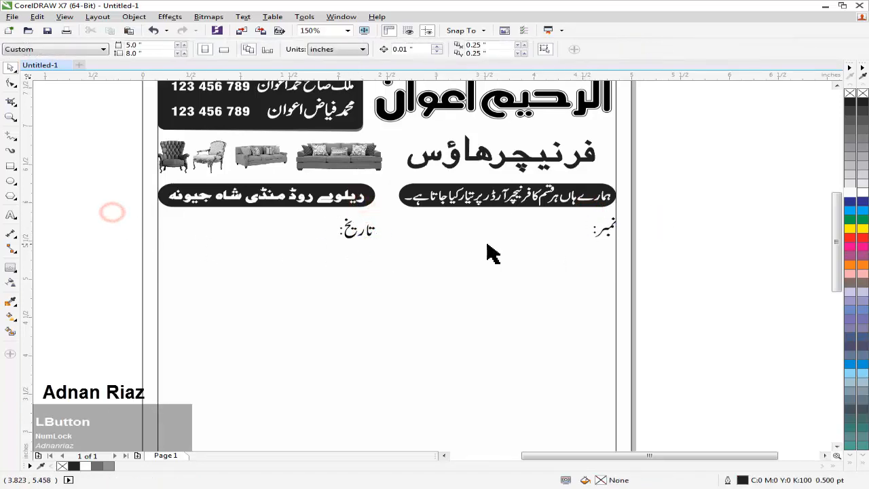
Group the number and date labels and center the group horizontally on the border rectangle.
{"action": "left_click", "coordinate": [607, 234]}
{"action": "left_click", "coordinate": [348, 232], "text": "shift"}
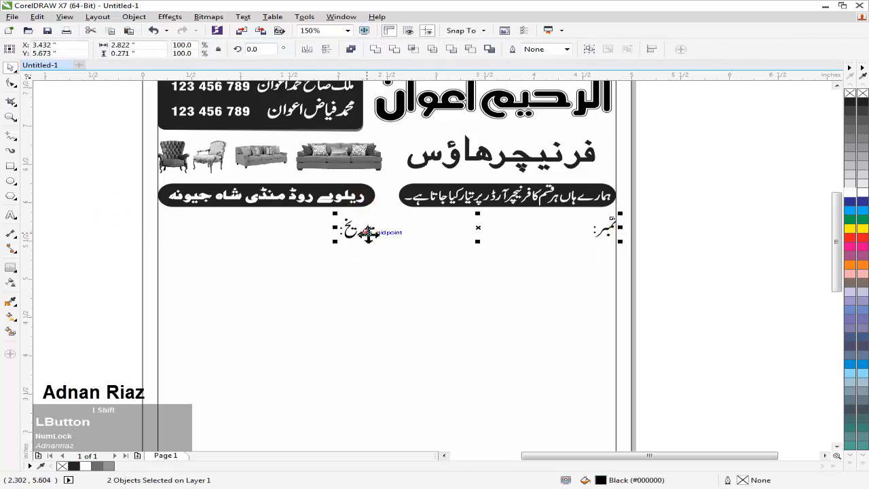
{"action": "key", "text": "ctrl+g"}
{"action": "left_click", "coordinate": [371, 288], "text": "shift"}
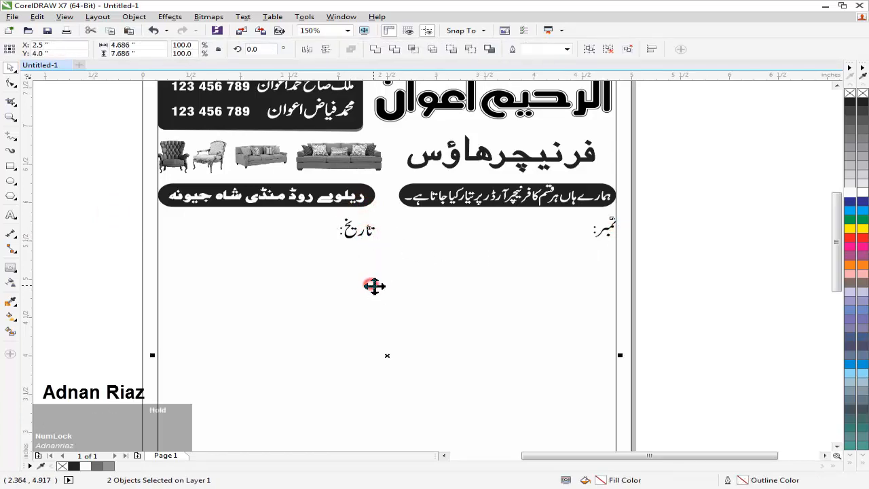
{"action": "key", "text": "c"}
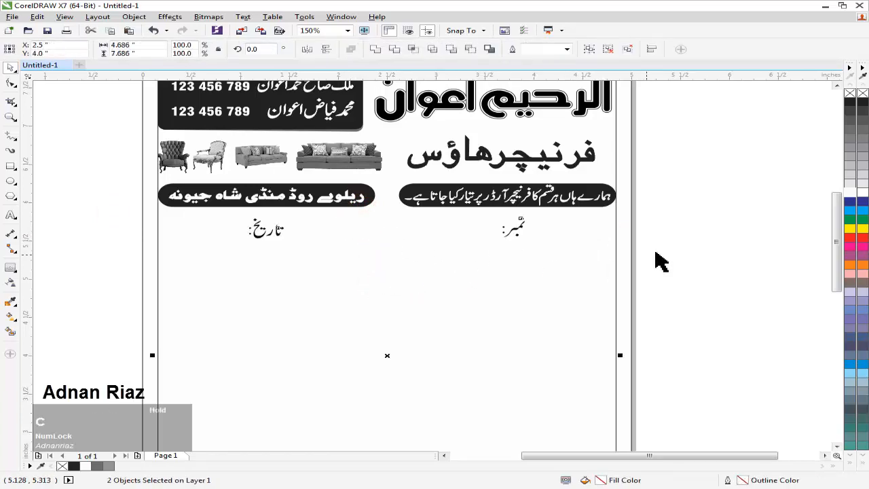
{"action": "left_click", "coordinate": [672, 243]}
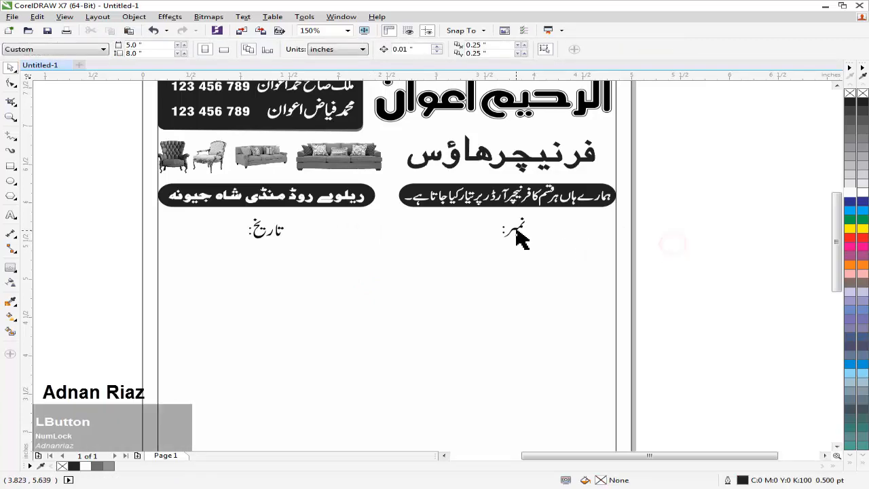
Slide the label group right until each label sits just inside the right end of the bar above it.
{"action": "scroll", "coordinate": [516, 239], "scroll_direction": "up", "scroll_amount": 2}
{"action": "left_click_drag", "start_coordinate": [514, 234], "coordinate": [664, 234]}
{"action": "left_click", "coordinate": [805, 208]}
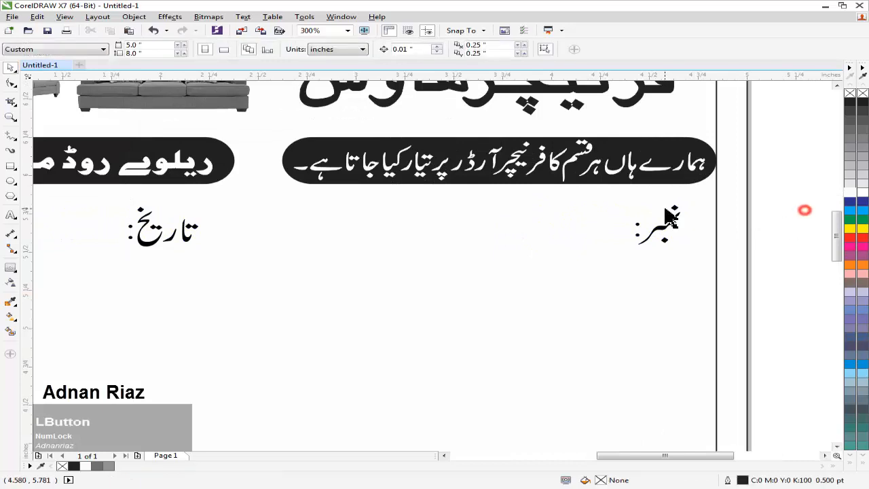
Draw a horizontal line about 1.43 inches long beside the date label and give it a 1.5 pt outline.
{"action": "scroll", "coordinate": [664, 212], "scroll_direction": "down", "scroll_amount": 2}
{"action": "left_click", "coordinate": [11, 136]}
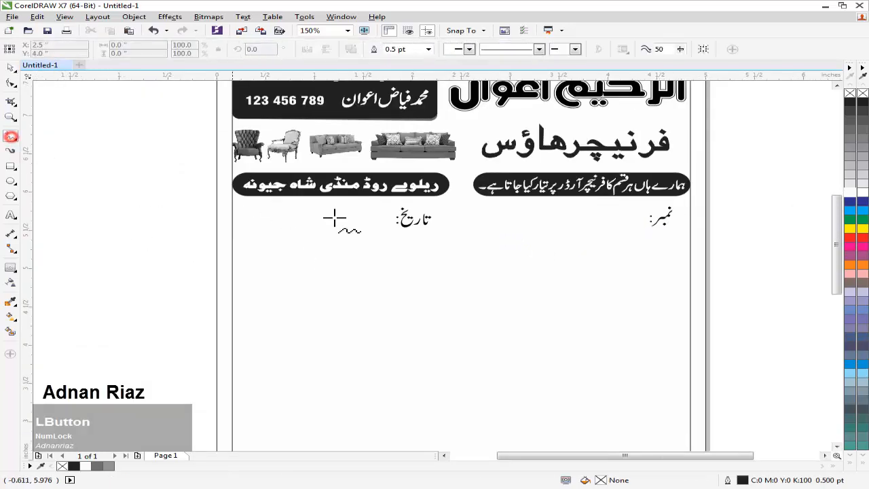
{"action": "left_click", "coordinate": [251, 221]}
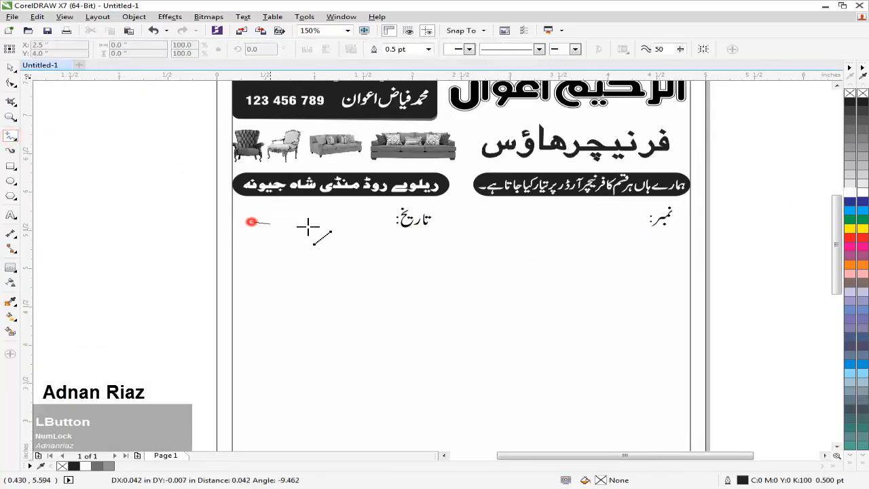
{"action": "left_click", "coordinate": [391, 232]}
{"action": "left_click", "coordinate": [428, 49]}
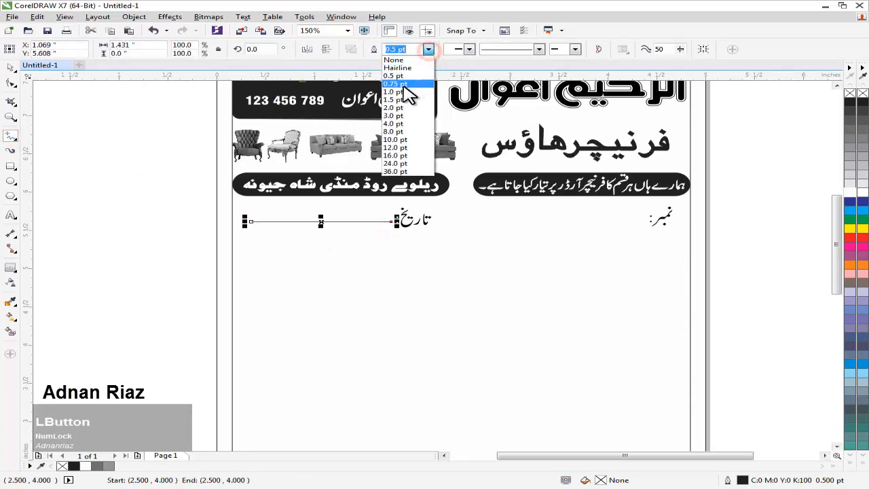
{"action": "left_click", "coordinate": [399, 100]}
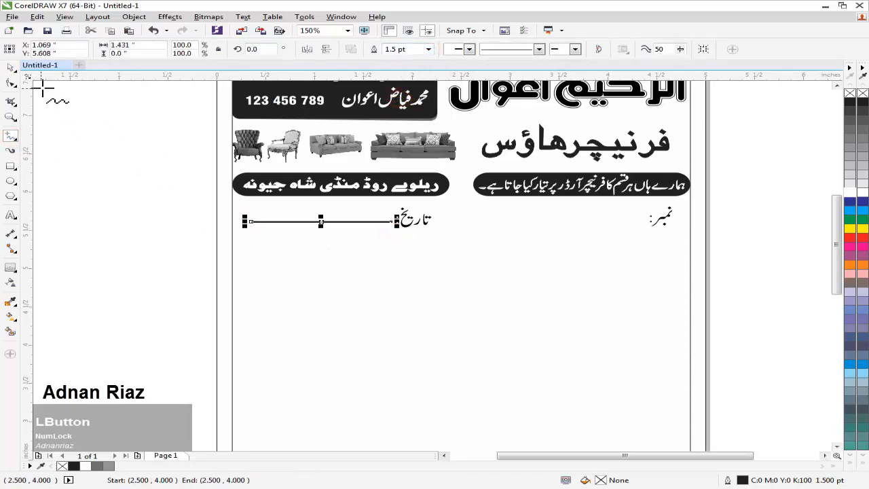
Convert the date line's outline to an object and place a copy beside the number label.
{"action": "left_click", "coordinate": [11, 69]}
{"action": "left_click", "coordinate": [265, 222]}
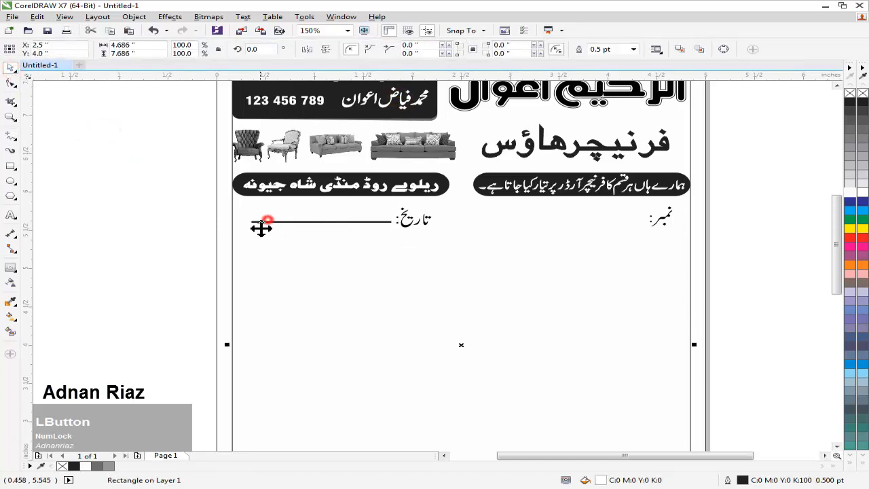
{"action": "key", "text": "ctrl+shift+q"}
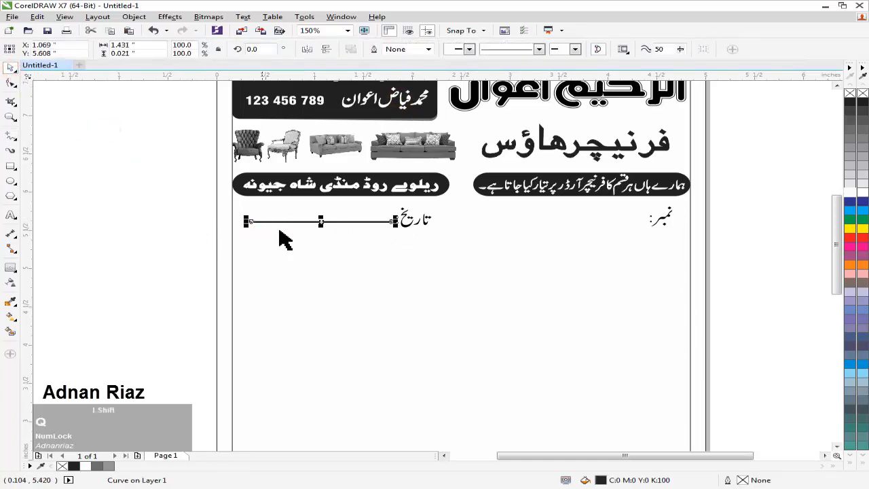
{"action": "left_click_drag", "start_coordinate": [315, 221], "coordinate": [570, 232]}
{"action": "left_click", "coordinate": [719, 237]}
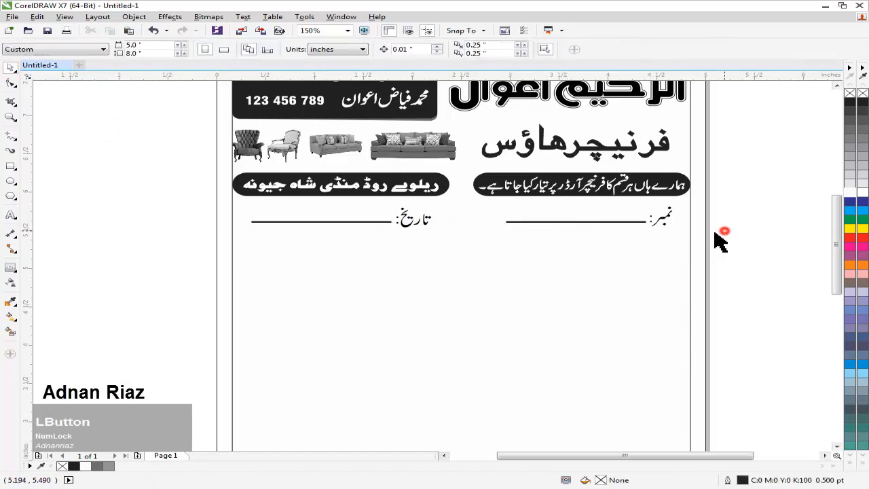
Delete the inner border rectangle around the bill layout.
{"action": "scroll", "coordinate": [721, 234], "scroll_direction": "down", "scroll_amount": 2}
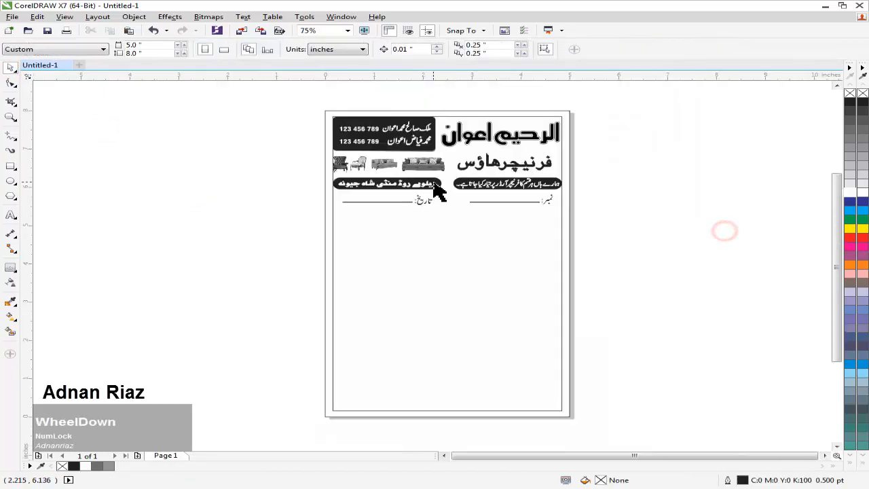
{"action": "left_click", "coordinate": [297, 116]}
{"action": "left_click", "coordinate": [351, 235]}
{"action": "key", "text": "Delete"}
{"action": "left_click", "coordinate": [279, 222]}
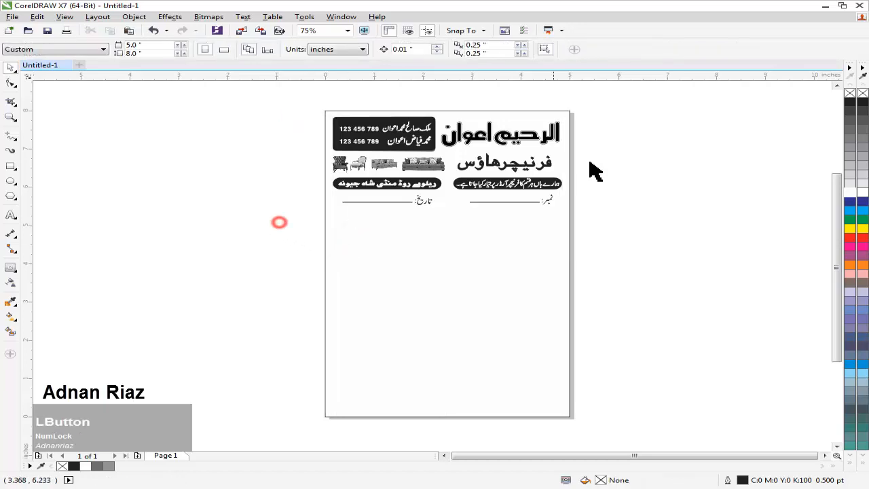
Group all nine header objects and center the group horizontally on the page rectangle.
{"action": "left_click_drag", "start_coordinate": [597, 89], "coordinate": [297, 216]}
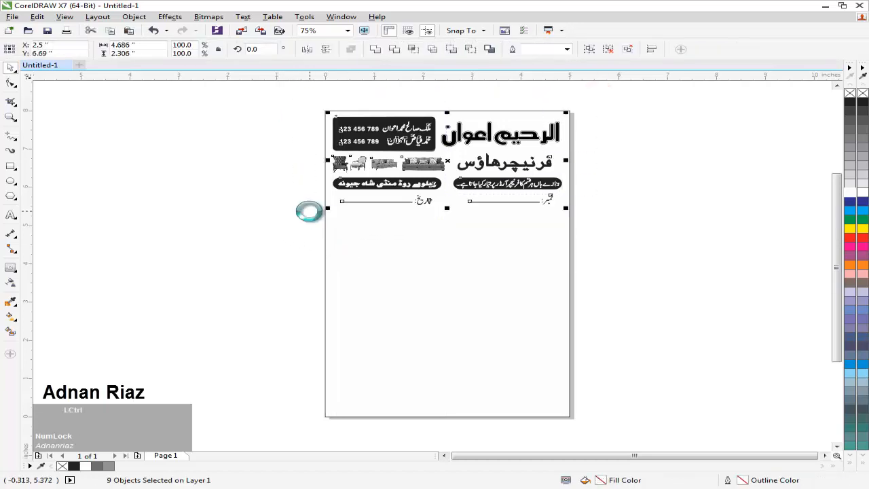
{"action": "key", "text": "ctrl+g"}
{"action": "left_click", "coordinate": [388, 242], "text": "shift"}
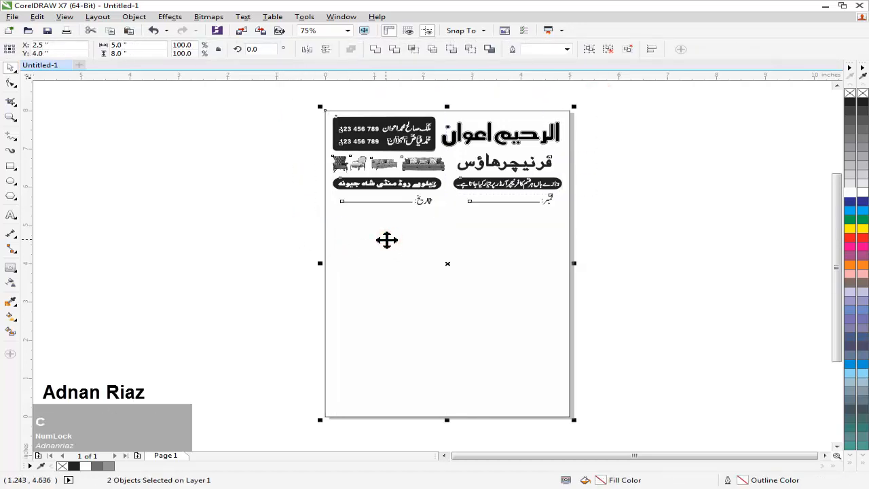
{"action": "left_click", "coordinate": [283, 217]}
Enlarge the header group slightly about its center so it nearly fills the page width.
{"action": "left_click", "coordinate": [357, 136]}
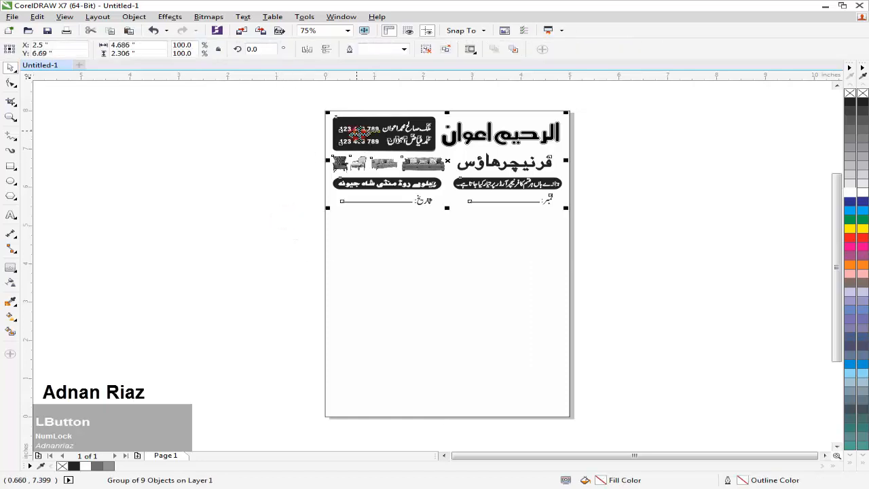
{"action": "middle_click", "coordinate": [513, 109]}
{"action": "left_click_drag", "start_coordinate": [553, 139], "coordinate": [578, 141]}
{"action": "left_click", "coordinate": [584, 142]}
{"action": "middle_click", "coordinate": [541, 257]}
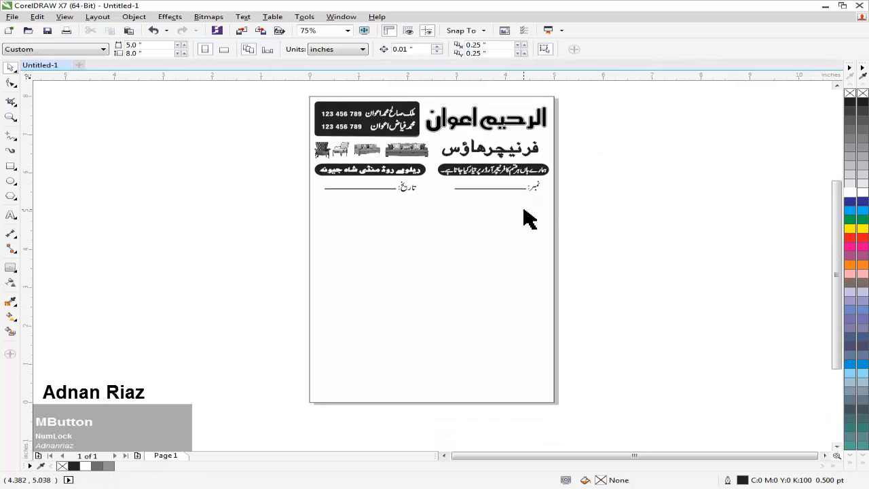
Add the 24 pt Arial text "Al-Raheem Awan Furniture House" just above the page's bottom edge.
{"action": "middle_click", "coordinate": [270, 236]}
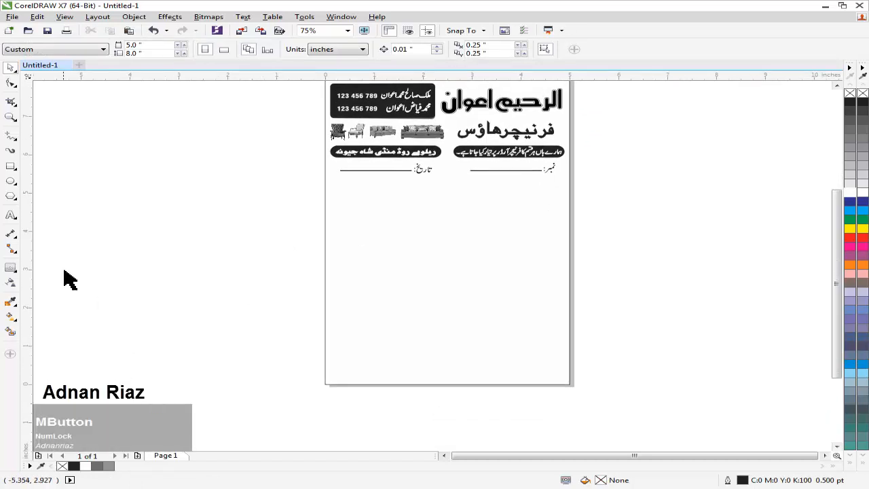
{"action": "left_click", "coordinate": [11, 215]}
{"action": "middle_click", "coordinate": [223, 309]}
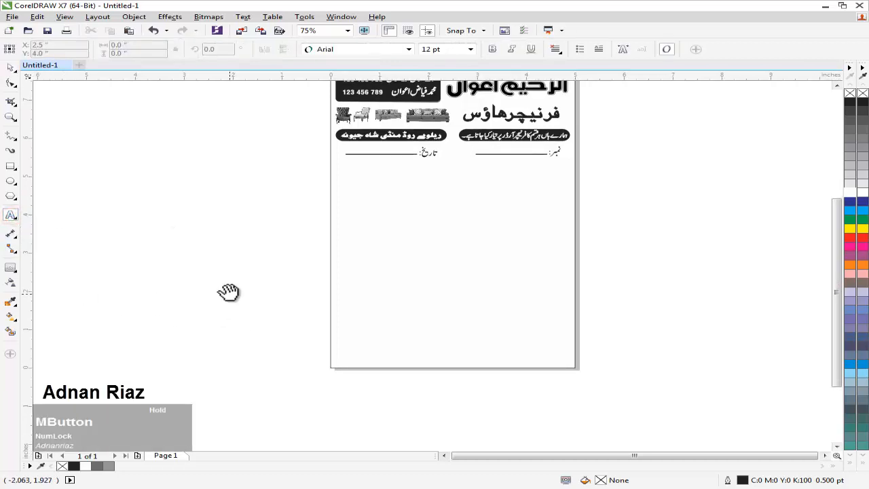
{"action": "left_click", "coordinate": [384, 365]}
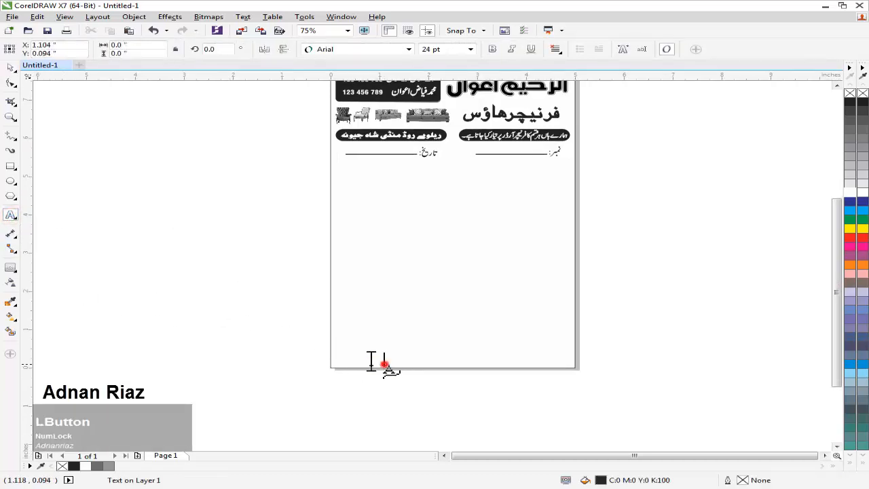
{"action": "scroll", "coordinate": [384, 365], "scroll_direction": "up", "scroll_amount": 2}
{"action": "type", "text": "A"}
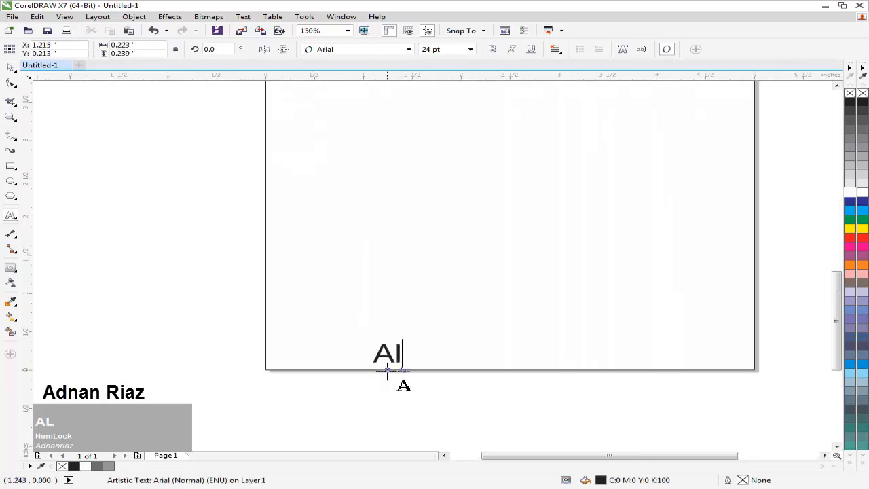
{"action": "type", "text": "l-"}
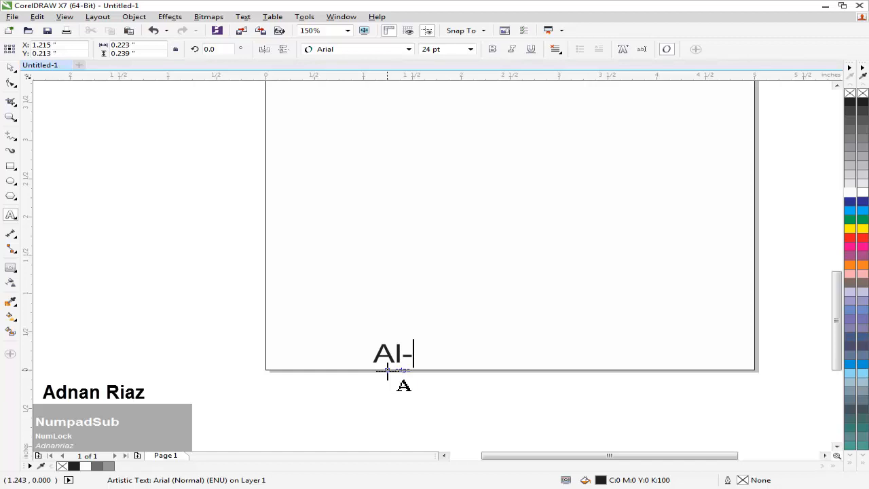
{"action": "type", "text": "Raheem Awa"}
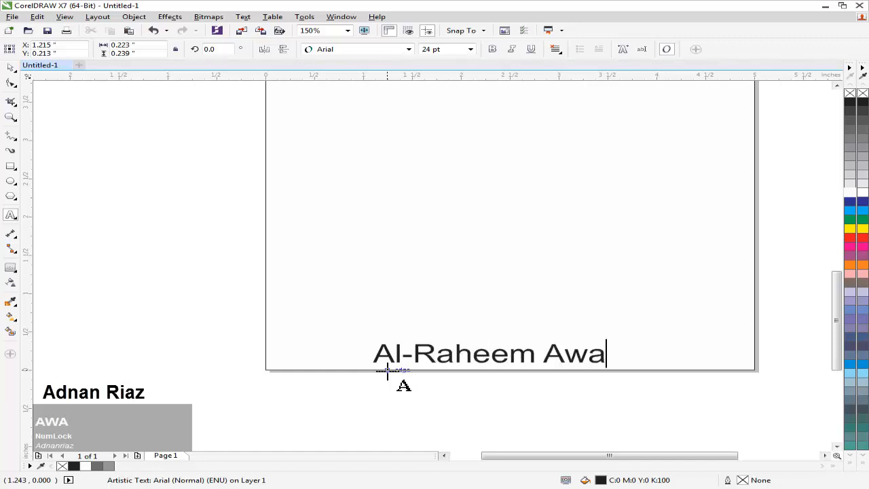
{"action": "type", "text": "n Furniture"}
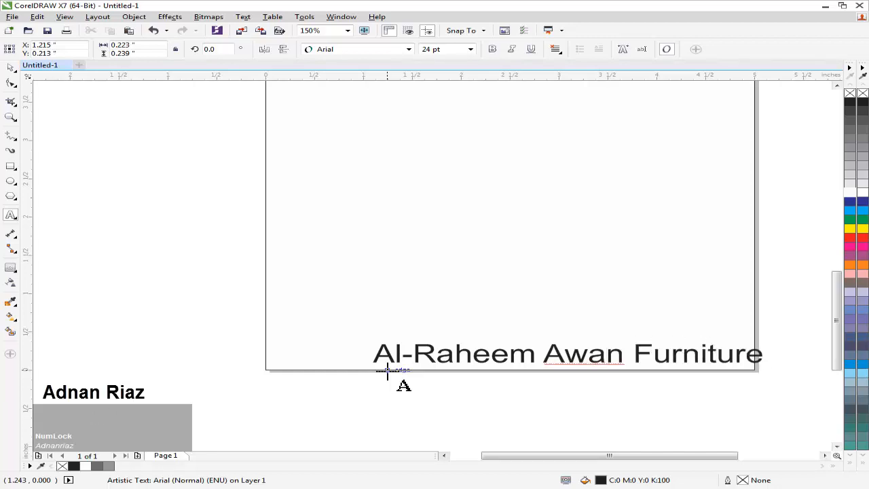
{"action": "type", "text": " House"}
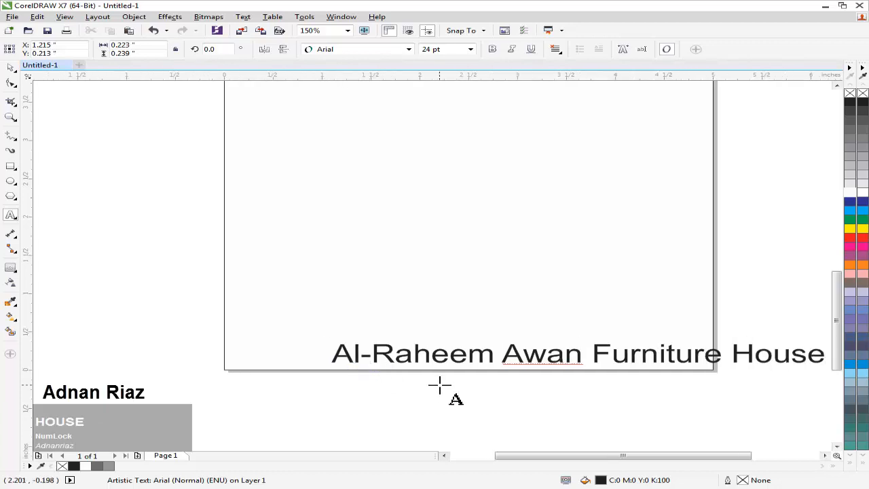
{"action": "left_click", "coordinate": [10, 69]}
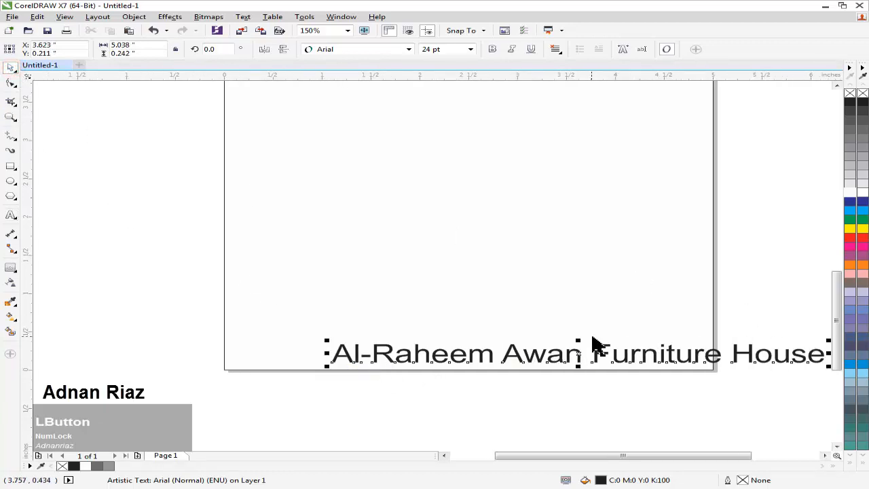
Center the footer text horizontally on the page and shrink it about its center to 13.865 pt.
{"action": "left_click_drag", "start_coordinate": [516, 309], "coordinate": [457, 298]}
{"action": "left_click", "coordinate": [457, 297], "text": "shift"}
{"action": "left_click", "coordinate": [736, 314]}
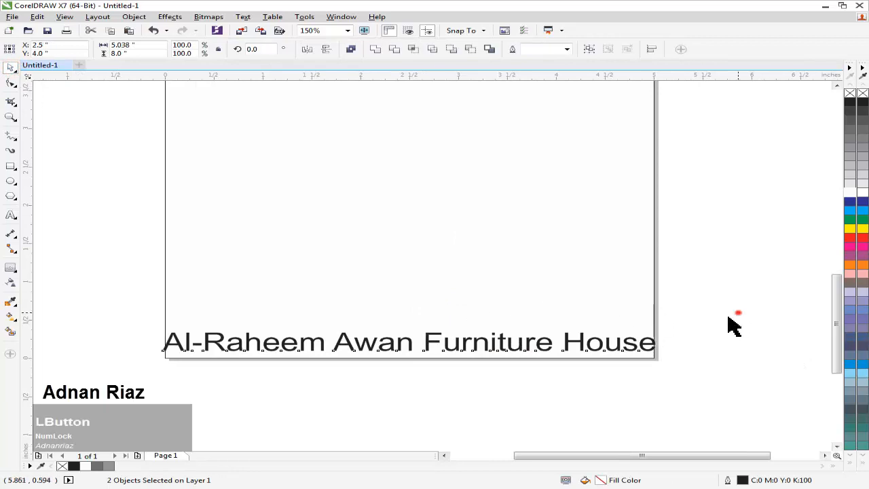
{"action": "left_click", "coordinate": [642, 343]}
{"action": "left_click_drag", "start_coordinate": [661, 329], "coordinate": [653, 339]}
Set the footer text's font to Calibri (Normal).
{"action": "left_click", "coordinate": [407, 50]}
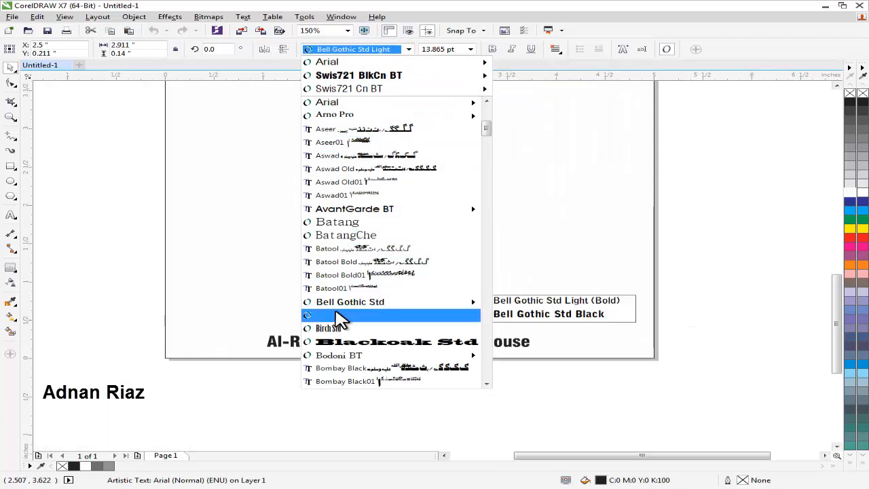
{"action": "mouse_move", "coordinate": [339, 319]}
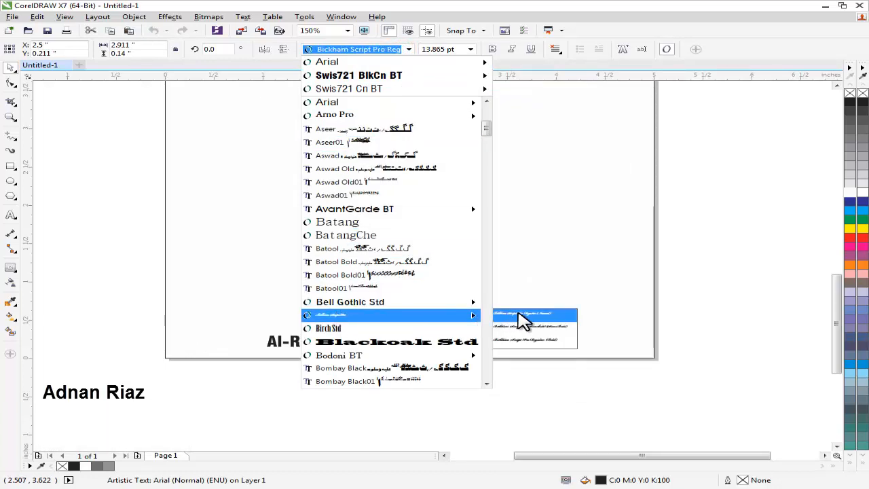
{"action": "scroll", "coordinate": [398, 334], "scroll_direction": "down", "scroll_amount": 4}
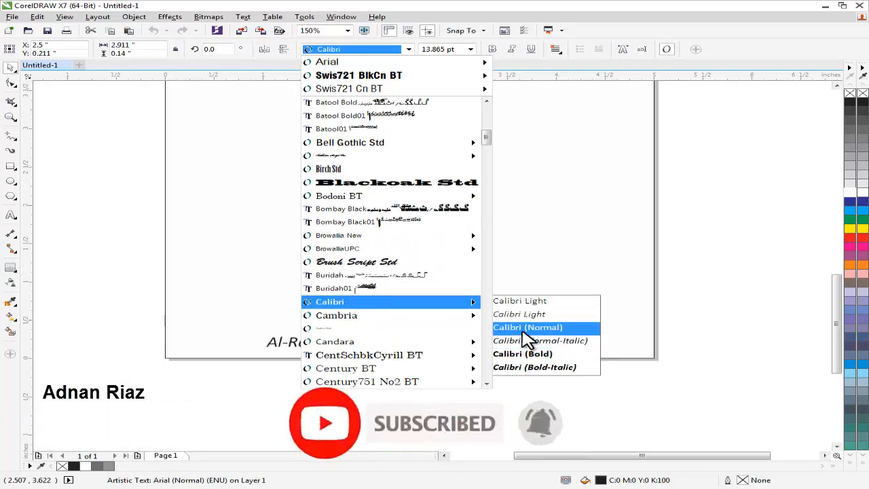
{"action": "left_click", "coordinate": [526, 329]}
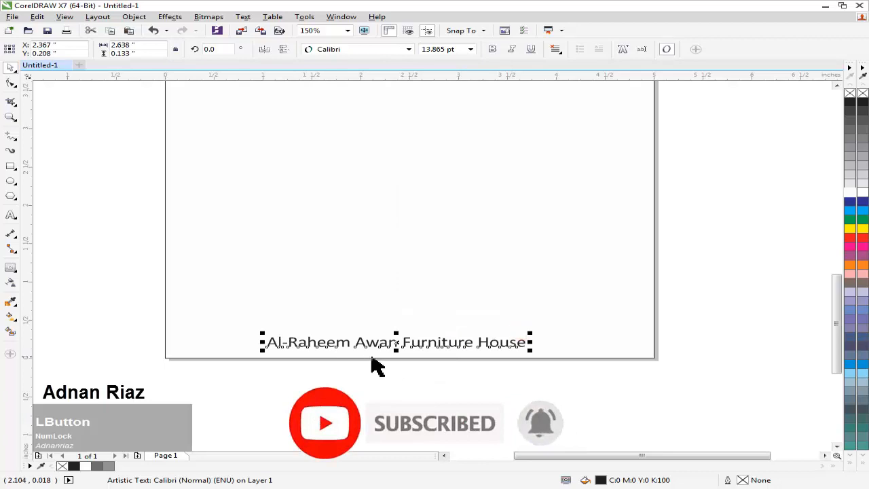
{"action": "left_click", "coordinate": [369, 370]}
{"action": "middle_click", "coordinate": [369, 368]}
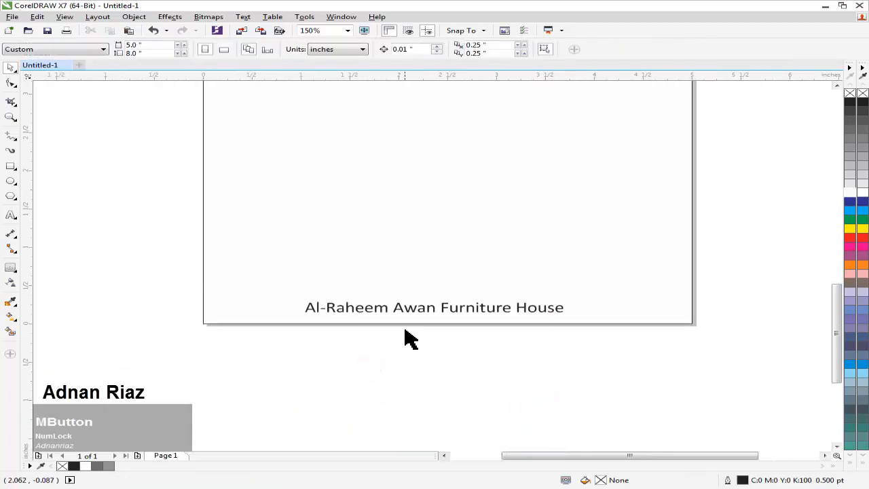
{"action": "left_click", "coordinate": [406, 314]}
{"action": "left_click", "coordinate": [122, 268]}
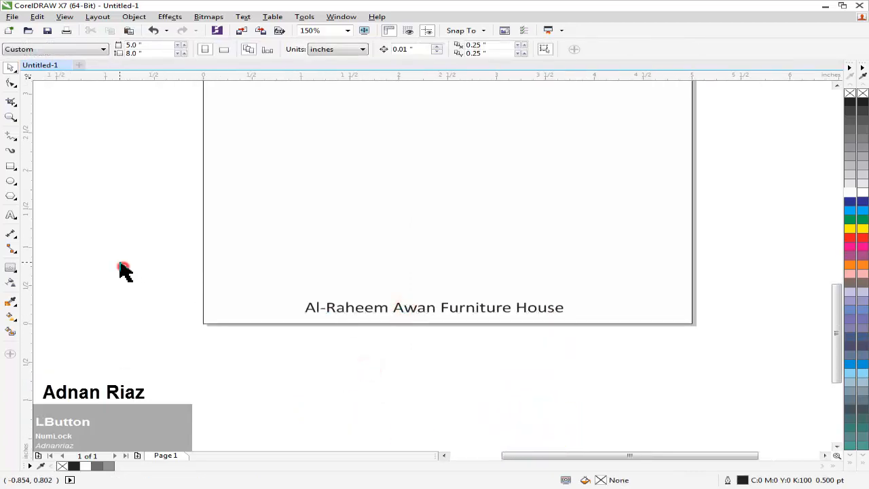
Draw a black-filled rectangle about 3.46 × 0.37 inches around the footer text and move it just below the page.
{"action": "left_click", "coordinate": [11, 167]}
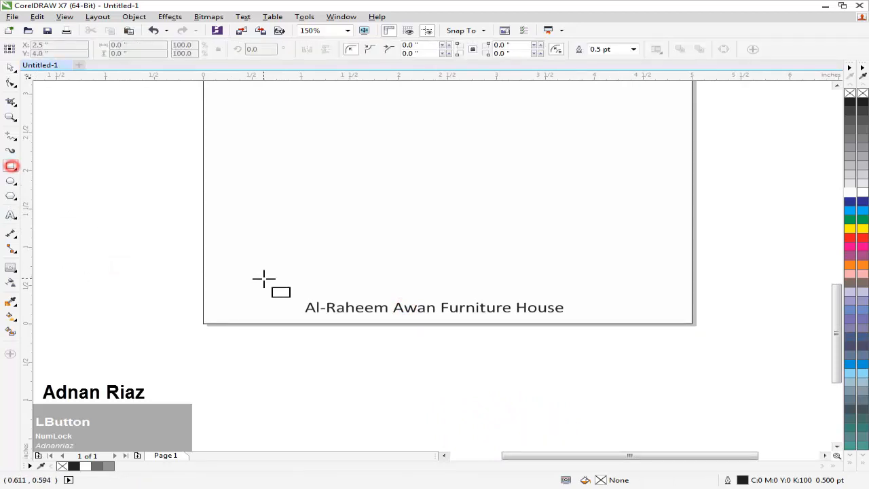
{"action": "left_click_drag", "start_coordinate": [277, 293], "coordinate": [616, 324]}
{"action": "left_click_drag", "start_coordinate": [791, 287], "coordinate": [740, 308]}
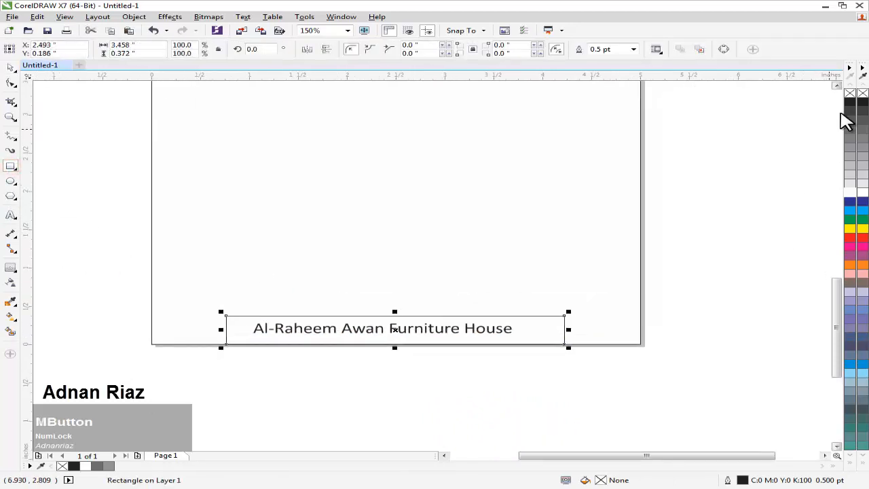
{"action": "left_click", "coordinate": [853, 101]}
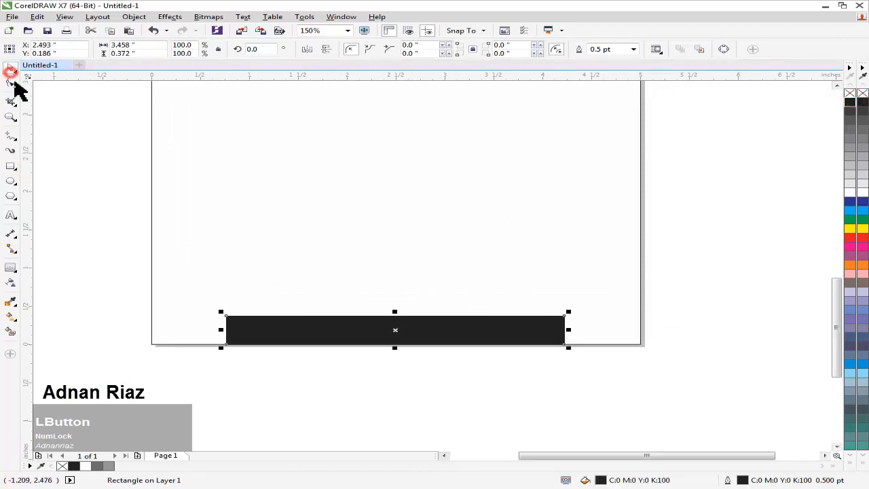
{"action": "left_click", "coordinate": [77, 129]}
{"action": "left_click_drag", "start_coordinate": [271, 331], "coordinate": [283, 363]}
{"action": "left_click", "coordinate": [300, 331]}
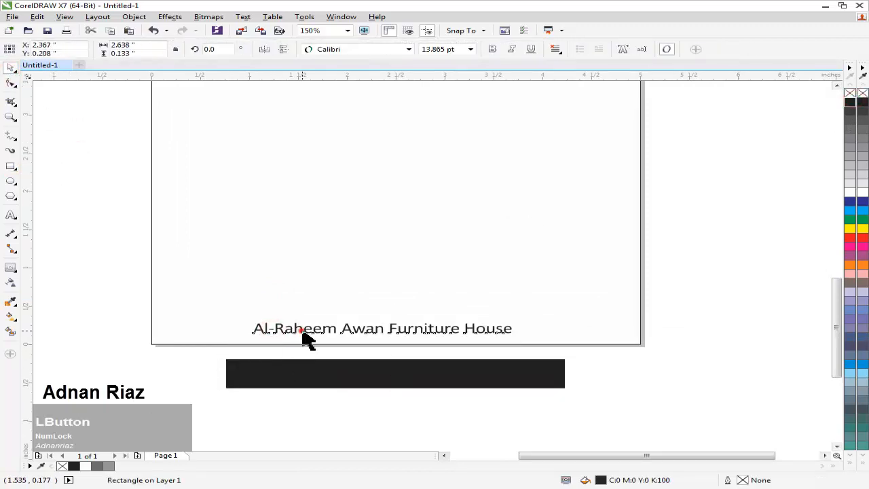
{"action": "left_click_drag", "start_coordinate": [301, 329], "coordinate": [301, 301]}
{"action": "key", "text": "ctrl+z"}
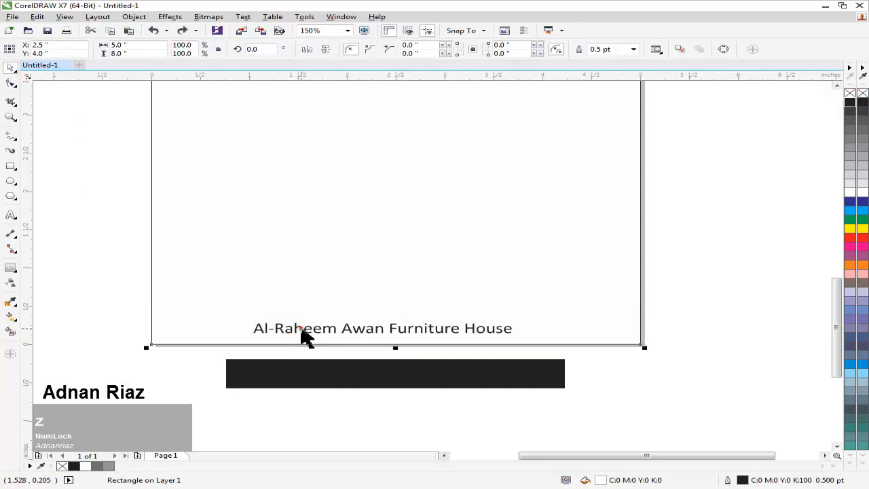
{"action": "double_click", "coordinate": [305, 330]}
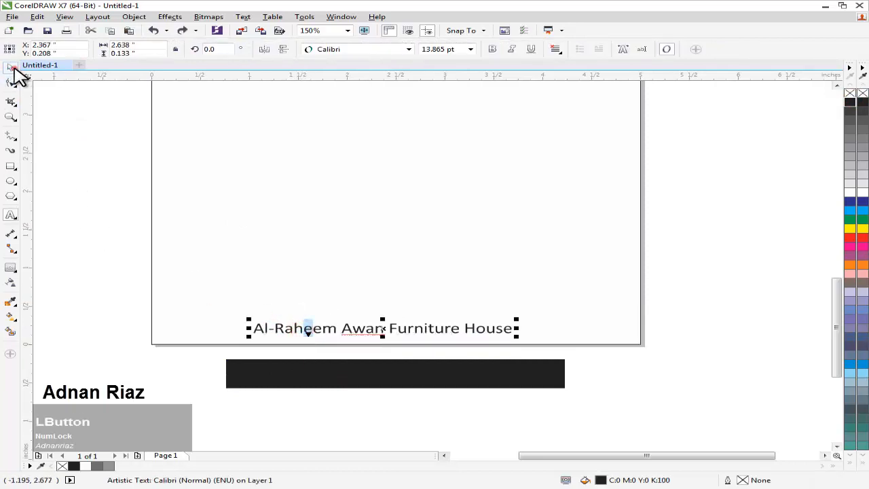
{"action": "left_click", "coordinate": [12, 67]}
{"action": "left_click", "coordinate": [76, 142]}
Convert the black bar to curves and shift its upper-left node to the right so its left end slants.
{"action": "left_click", "coordinate": [332, 375]}
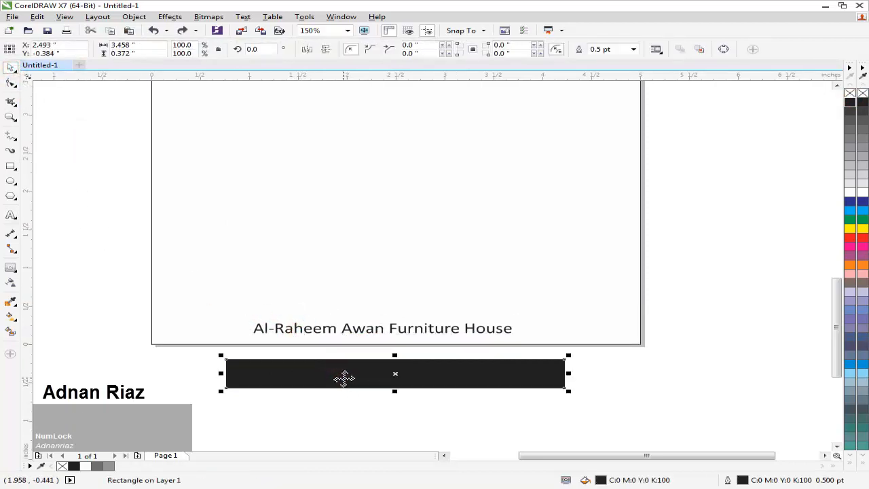
{"action": "key", "text": "ctrl+q"}
{"action": "double_click", "coordinate": [344, 379]}
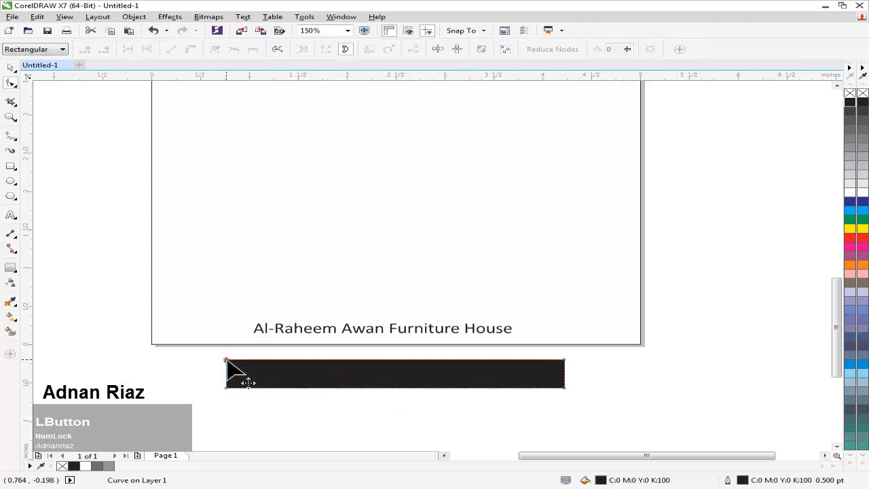
{"action": "left_click", "coordinate": [227, 360]}
{"action": "key", "text": "Right"}
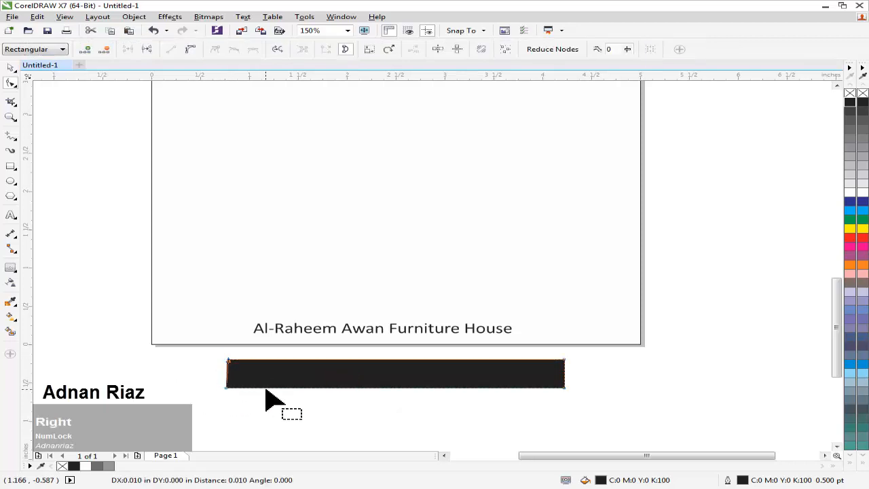
{"action": "key", "text": "Right"}
{"action": "key", "text": "Right"}
{"action": "key", "text": "Right"}
{"action": "key", "text": "Right"}
{"action": "key", "text": "Right"}
{"action": "key", "text": "Right"}
{"action": "key", "text": "Right"}
{"action": "key", "text": "Right"}
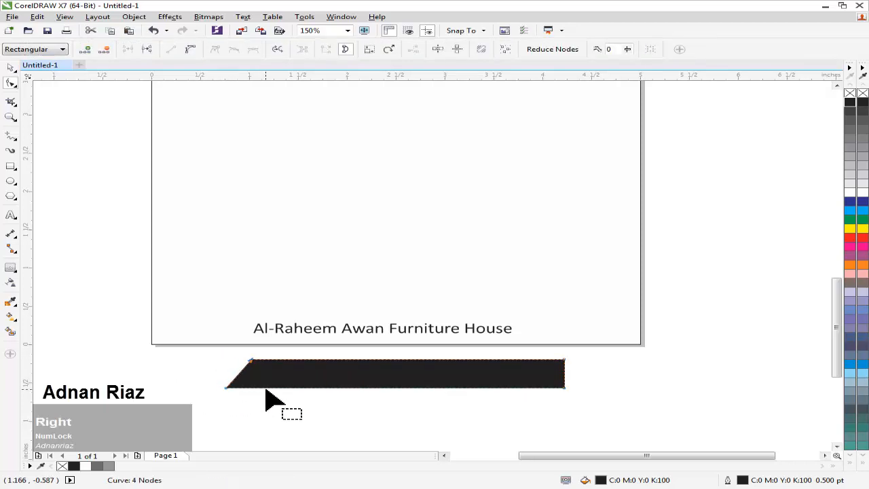
{"action": "left_click", "coordinate": [12, 68]}
{"action": "left_click", "coordinate": [80, 200]}
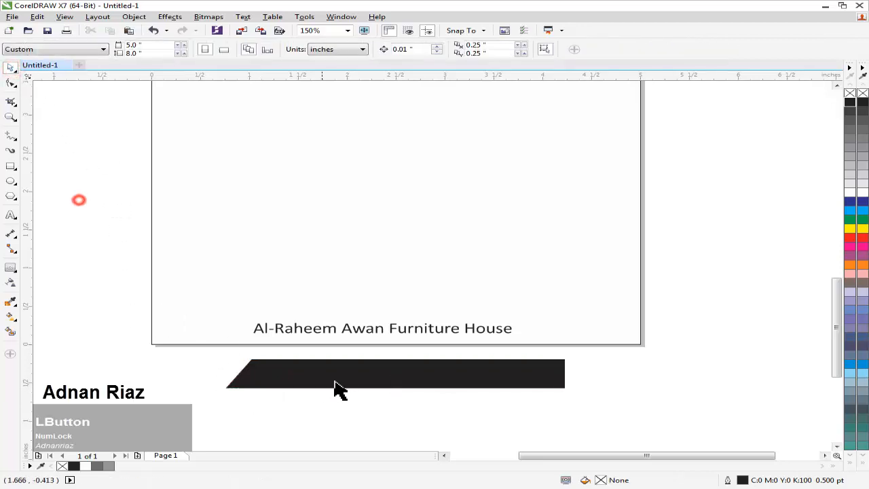
Shorten the black bar from its right end to about 1.42 inches wide by moving both right-hand nodes.
{"action": "left_click_drag", "start_coordinate": [323, 376], "coordinate": [292, 333]}
{"action": "left_click", "coordinate": [286, 332]}
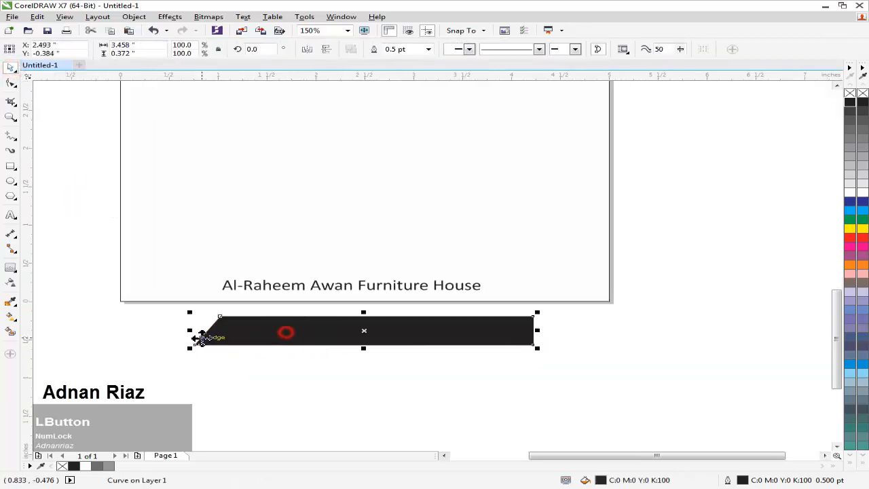
{"action": "double_click", "coordinate": [466, 333]}
{"action": "left_click_drag", "start_coordinate": [553, 305], "coordinate": [333, 347]}
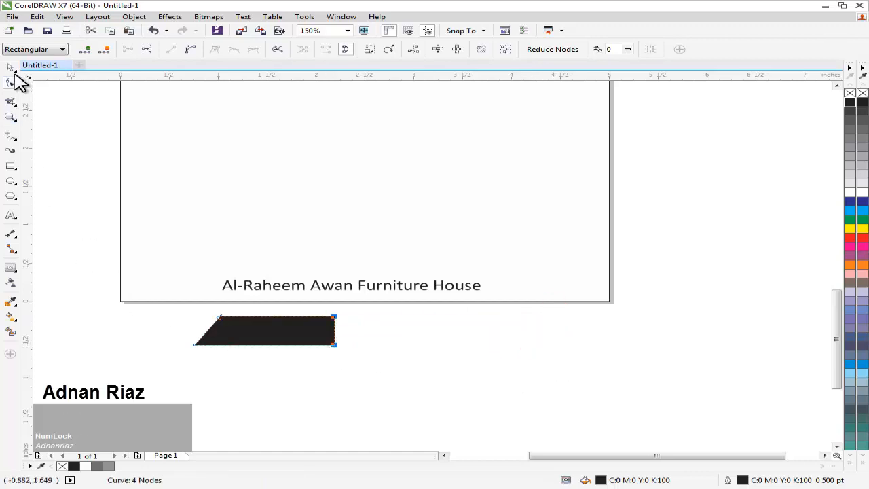
{"action": "left_click", "coordinate": [11, 66]}
Mirror a copy of the half bar to its right and weld both halves into one trapezoid.
{"action": "left_click_drag", "start_coordinate": [192, 330], "coordinate": [355, 340]}
{"action": "right_click", "coordinate": [355, 339]}
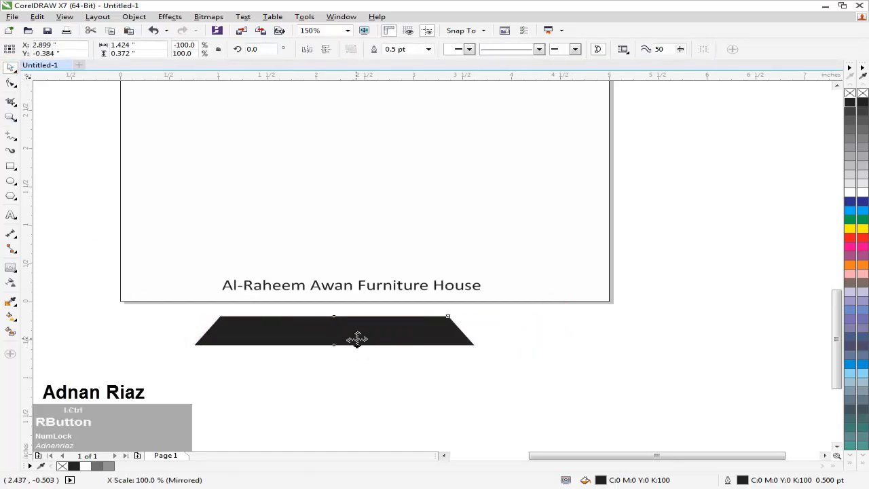
{"action": "left_click", "coordinate": [287, 344], "text": "shift"}
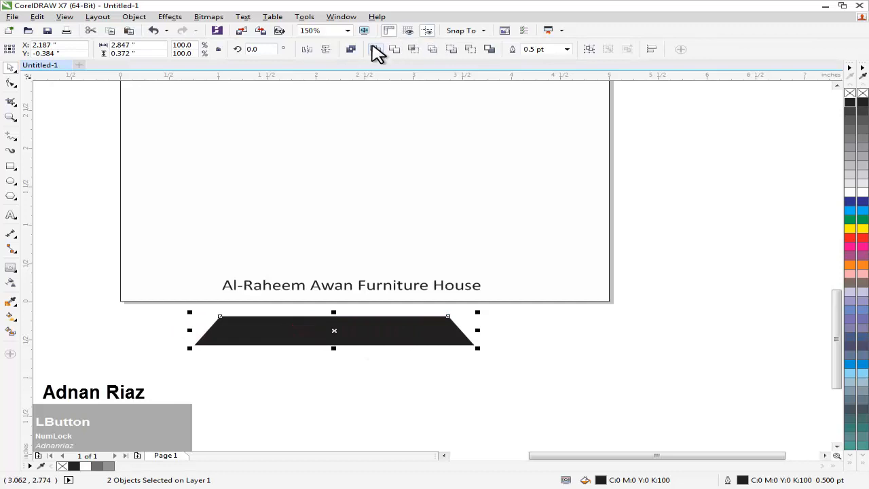
{"action": "left_click", "coordinate": [375, 51]}
Center the trapezoid horizontally on the page rectangle and enlarge it slightly about its center.
{"action": "left_click", "coordinate": [360, 276], "text": "shift"}
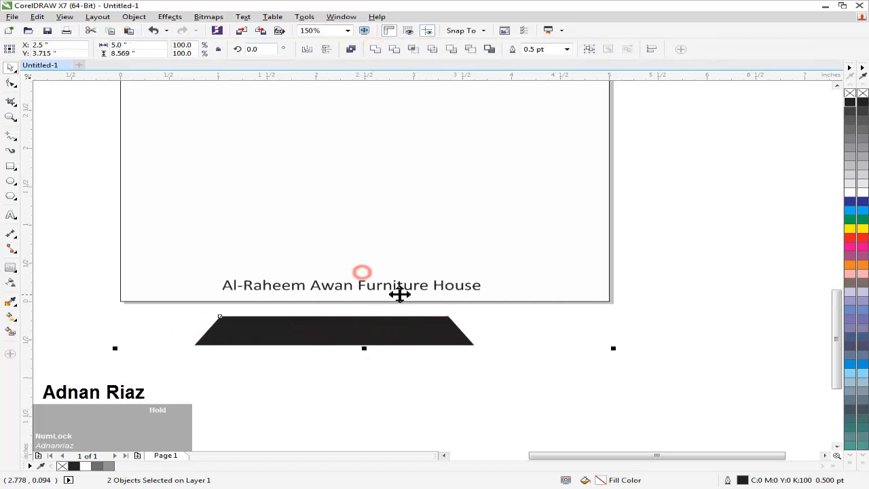
{"action": "key", "text": "c"}
{"action": "left_click", "coordinate": [390, 388]}
{"action": "left_click", "coordinate": [364, 334]}
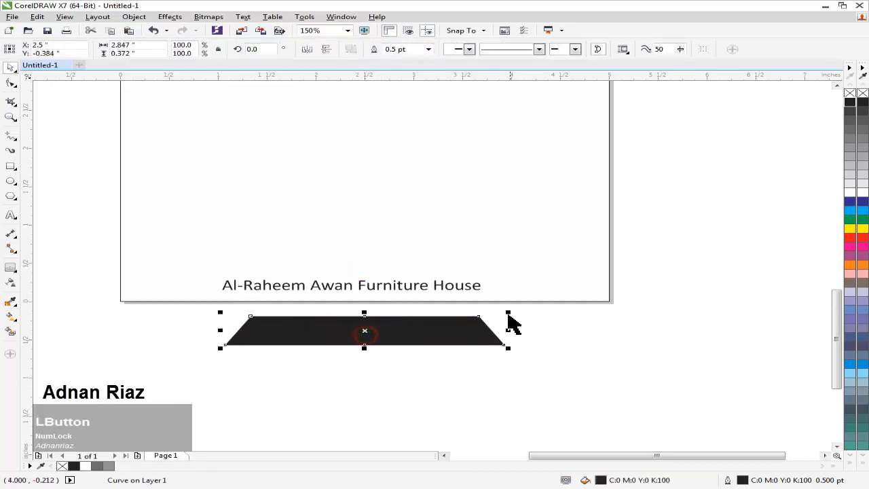
{"action": "left_click_drag", "start_coordinate": [508, 314], "coordinate": [535, 303]}
{"action": "left_click", "coordinate": [562, 320]}
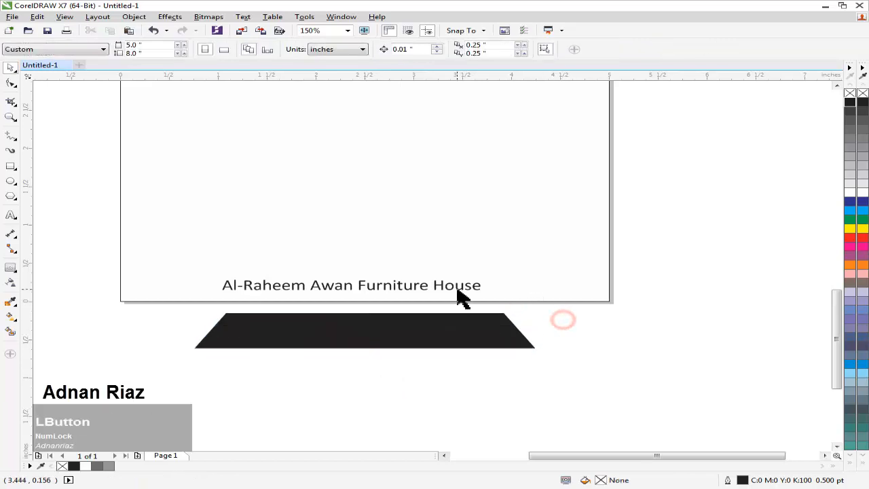
Move the English shop name up out of the way and align the black trapezoid to the page rectangle's bottom edge.
{"action": "left_click_drag", "start_coordinate": [458, 291], "coordinate": [459, 209]}
{"action": "left_click", "coordinate": [432, 322], "text": "shift"}
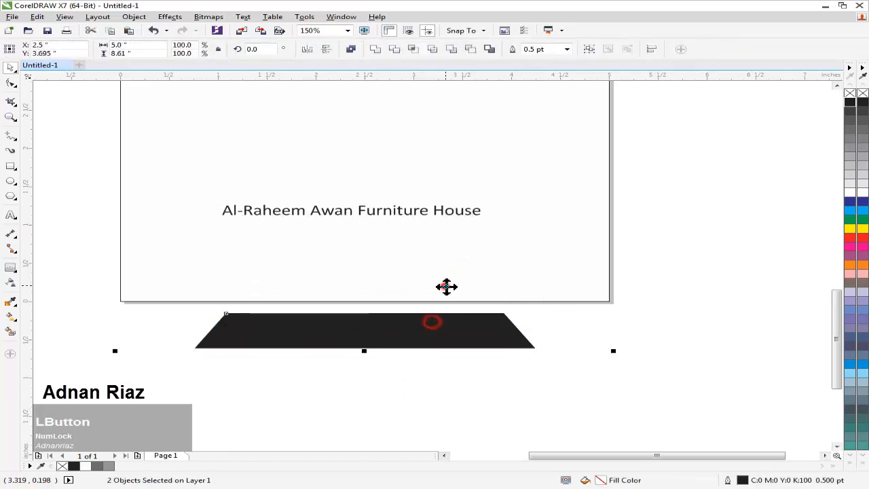
{"action": "key", "text": "b"}
{"action": "left_click", "coordinate": [444, 341]}
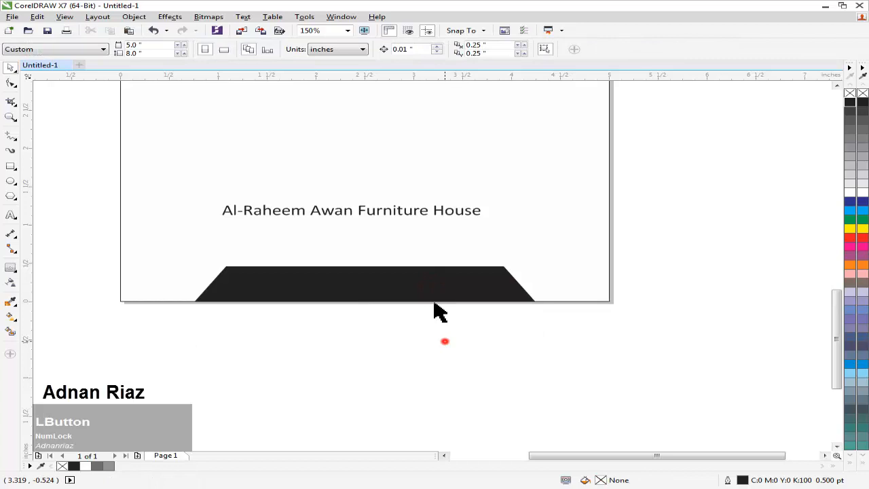
Give the "Al-Raheem Awan Furniture House" text a white fill and a white outline.
{"action": "left_click", "coordinate": [414, 211]}
{"action": "left_click", "coordinate": [392, 283], "text": "shift"}
{"action": "left_click", "coordinate": [394, 340]}
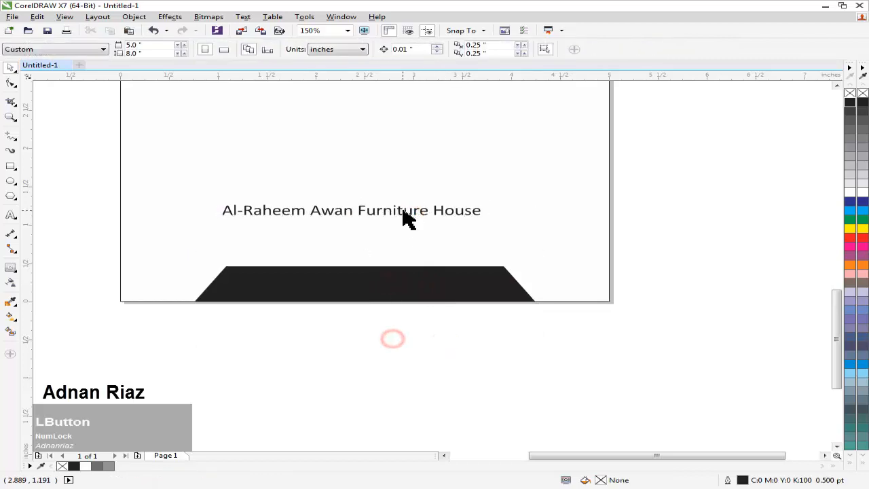
{"action": "left_click", "coordinate": [406, 216]}
{"action": "left_click", "coordinate": [849, 193]}
{"action": "right_click", "coordinate": [849, 193]}
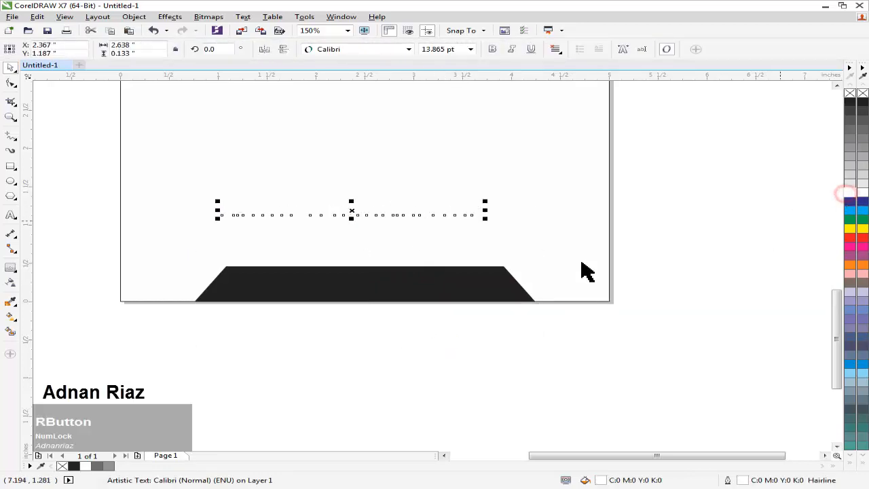
Center the white shop name on the black trapezoid in front of it and enlarge it slightly about its center.
{"action": "left_click", "coordinate": [470, 282], "text": "shift"}
{"action": "key", "text": "c"}
{"action": "key", "text": "e"}
{"action": "left_click", "coordinate": [452, 332]}
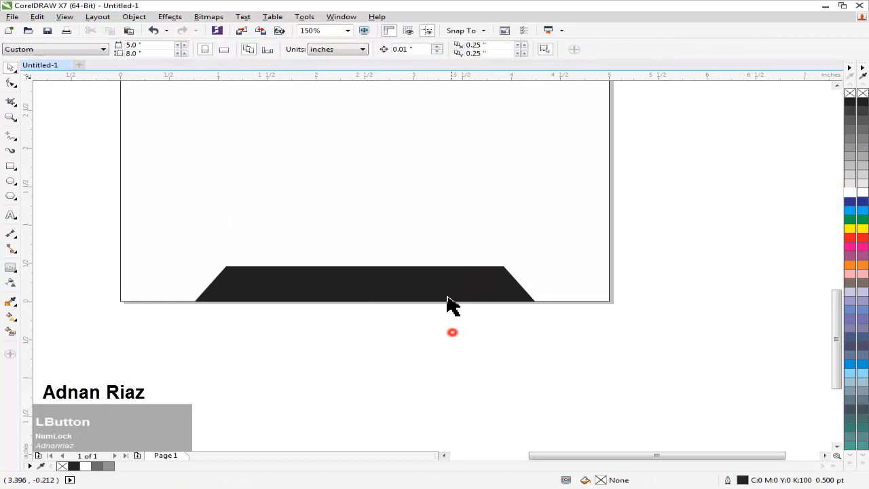
{"action": "left_click_drag", "start_coordinate": [255, 331], "coordinate": [527, 243]}
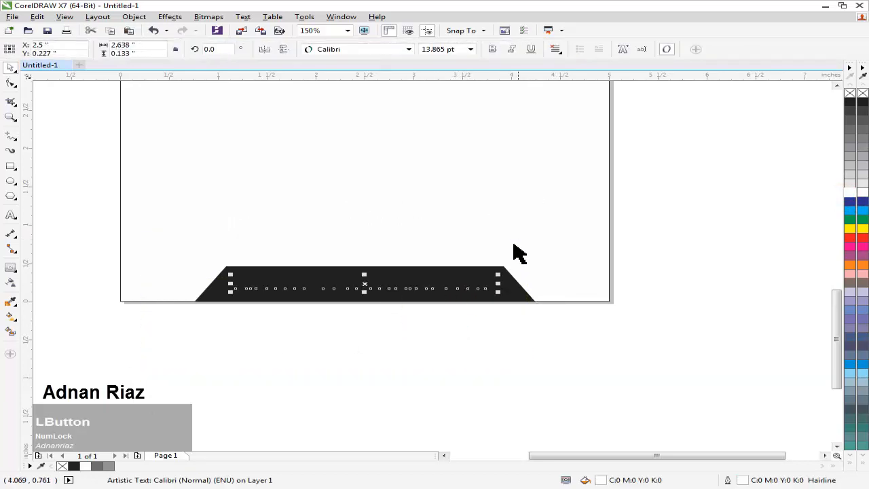
{"action": "key", "text": "shift+Page_Up"}
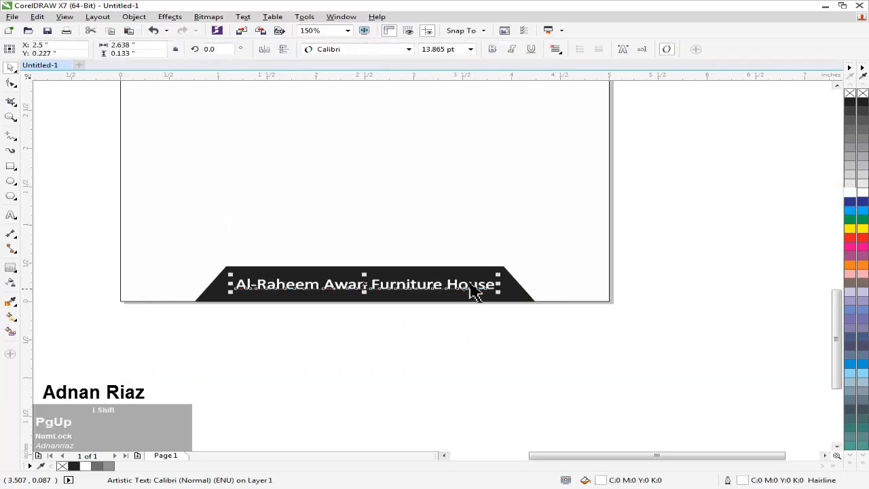
{"action": "left_click_drag", "start_coordinate": [500, 274], "coordinate": [511, 269]}
{"action": "left_click", "coordinate": [480, 314]}
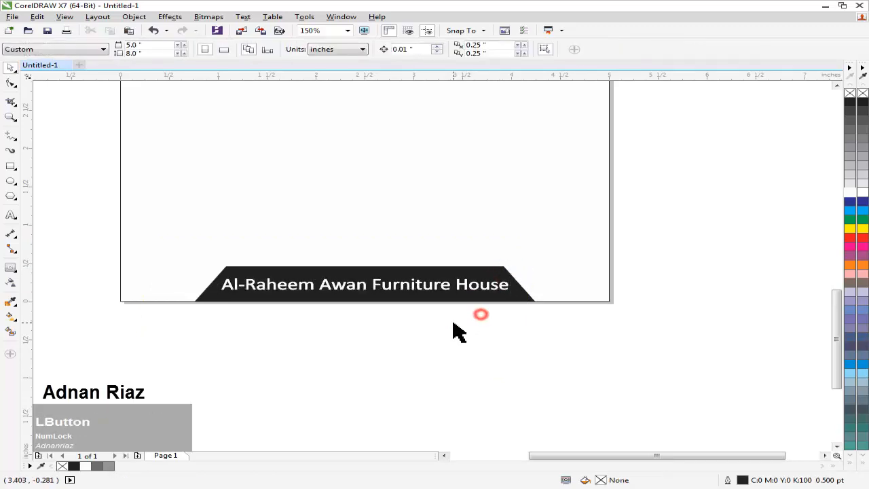
Lower the trapezoid's top nodes to make the bar flatter and recenter the shop name vertically on it.
{"action": "double_click", "coordinate": [410, 271]}
{"action": "left_click_drag", "start_coordinate": [171, 244], "coordinate": [495, 278]}
{"action": "scroll", "coordinate": [515, 277], "scroll_direction": "up", "scroll_amount": 1}
{"action": "scroll", "coordinate": [520, 278], "scroll_direction": "down", "scroll_amount": 1}
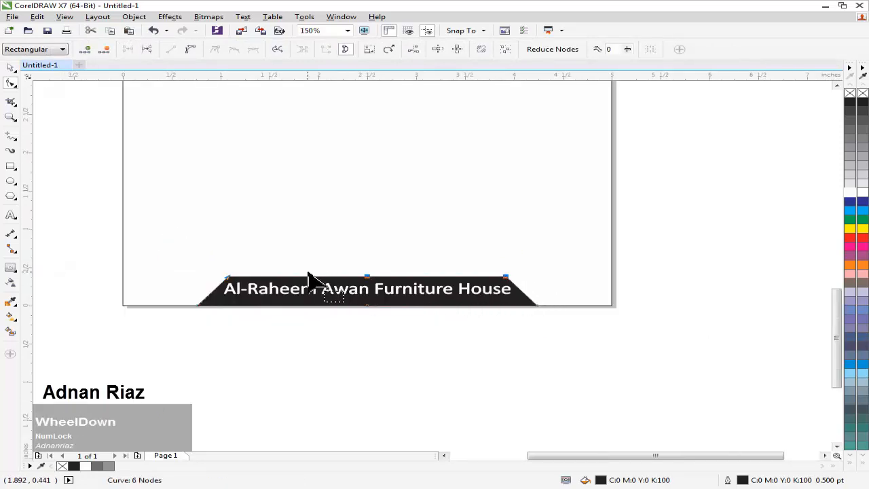
{"action": "left_click", "coordinate": [10, 66]}
{"action": "left_click_drag", "start_coordinate": [155, 350], "coordinate": [550, 251]}
{"action": "left_click", "coordinate": [466, 355]}
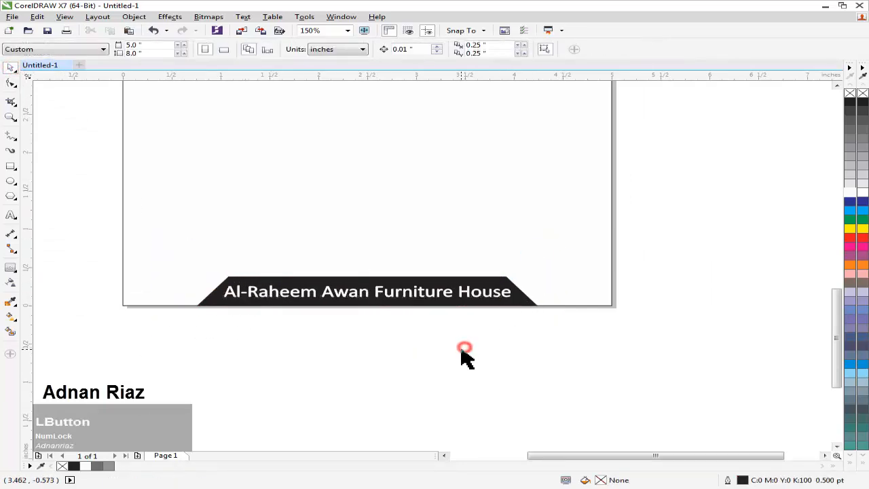
Draw a 5-inch horizontal line across the full page width through the footer bar, about 0.23 inches above the page bottom.
{"action": "key", "text": "F4"}
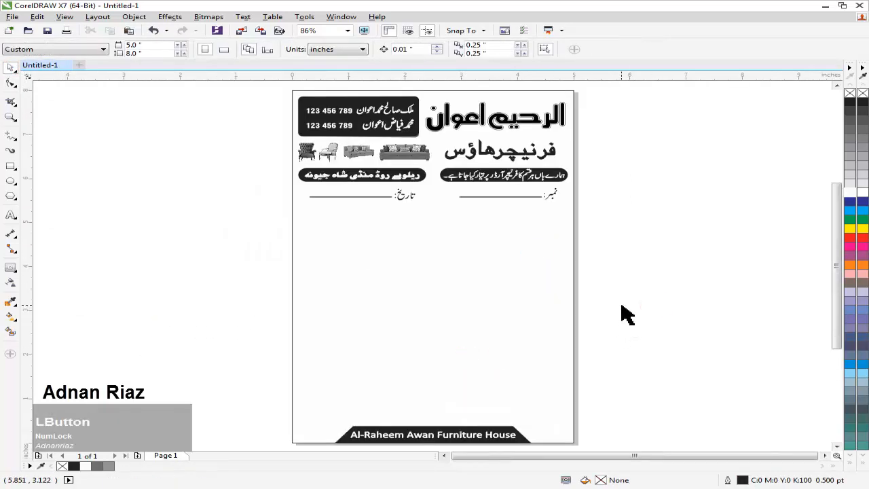
{"action": "left_click_drag", "start_coordinate": [523, 438], "coordinate": [512, 335]}
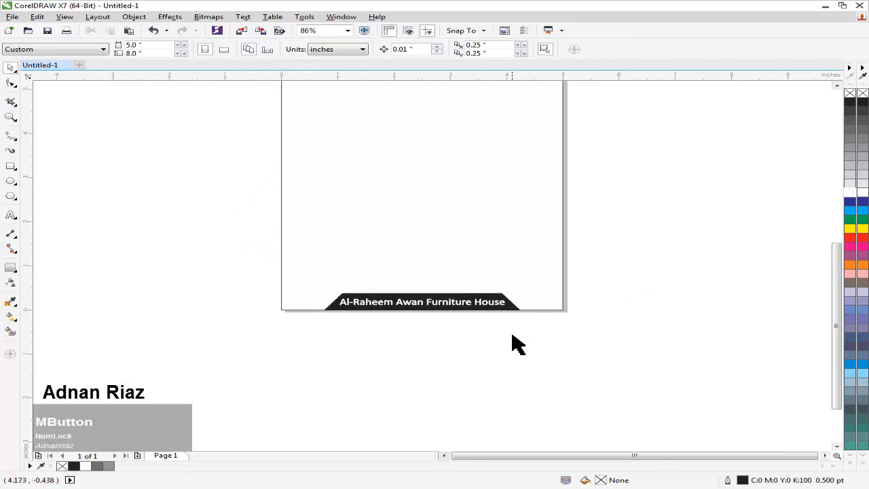
{"action": "left_click", "coordinate": [8, 135]}
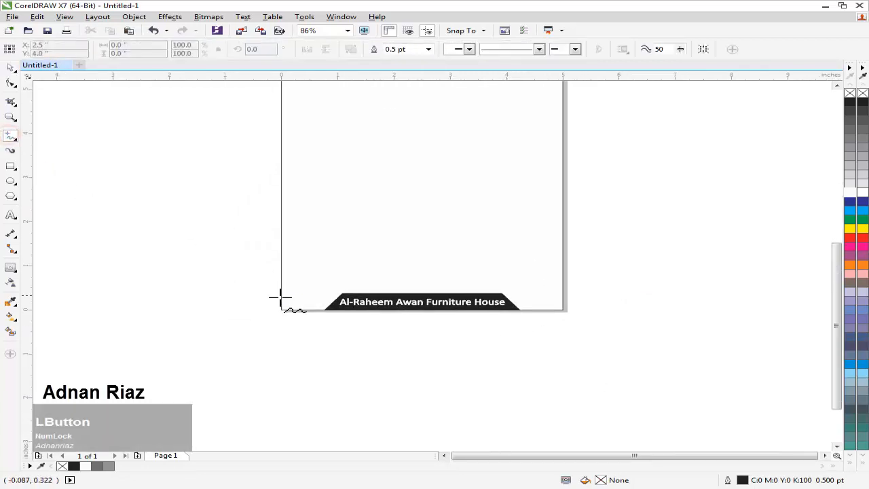
{"action": "left_click", "coordinate": [281, 299]}
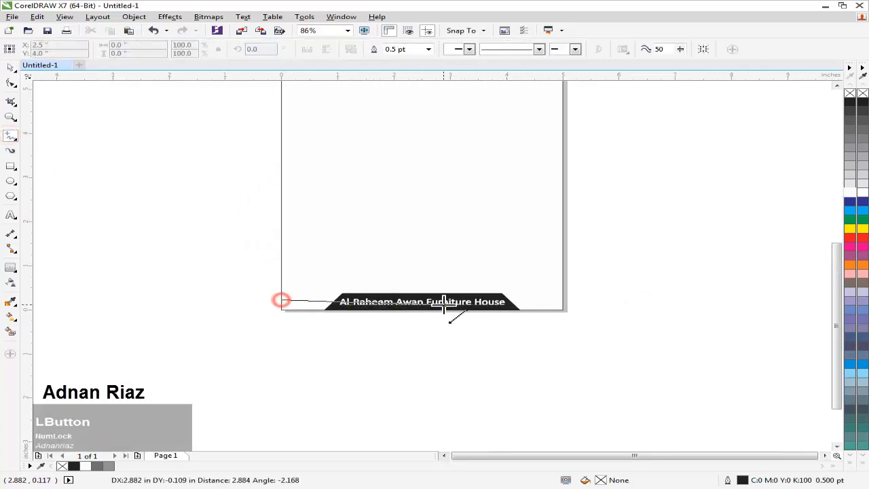
{"action": "left_click", "coordinate": [560, 305]}
{"action": "left_click", "coordinate": [9, 68]}
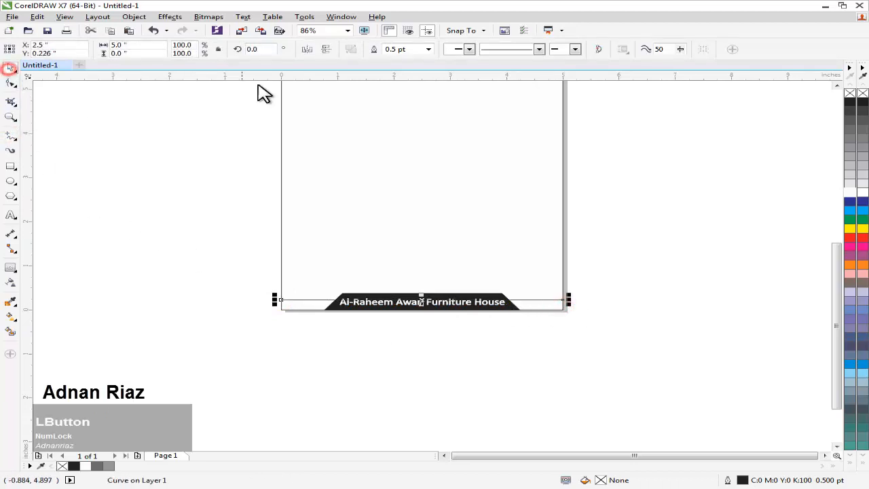
Set the footer line's outline width to 1.5 pt.
{"action": "left_click", "coordinate": [427, 50]}
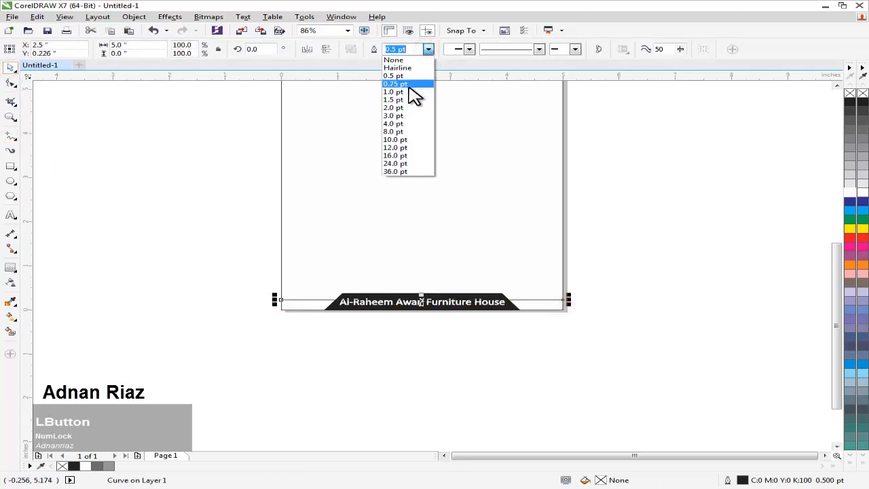
{"action": "left_click", "coordinate": [409, 91]}
{"action": "scroll", "coordinate": [286, 237], "scroll_direction": "up", "scroll_amount": 3}
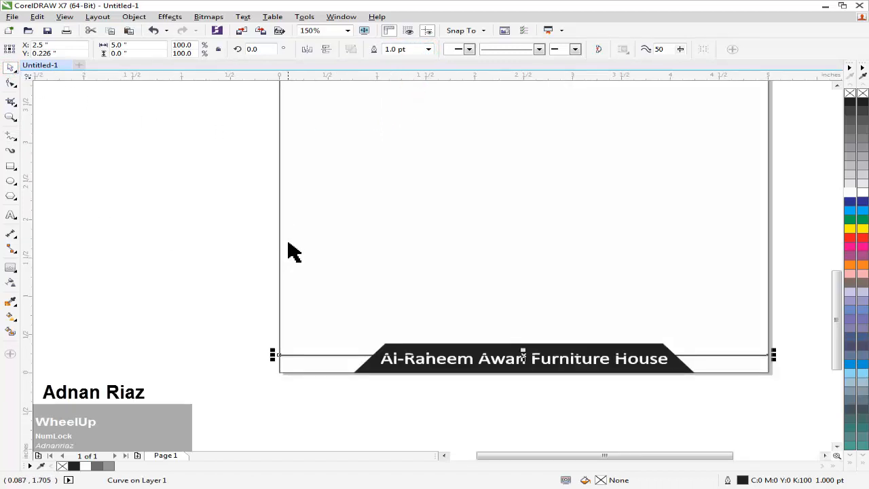
{"action": "left_click", "coordinate": [430, 49]}
{"action": "left_click", "coordinate": [402, 100]}
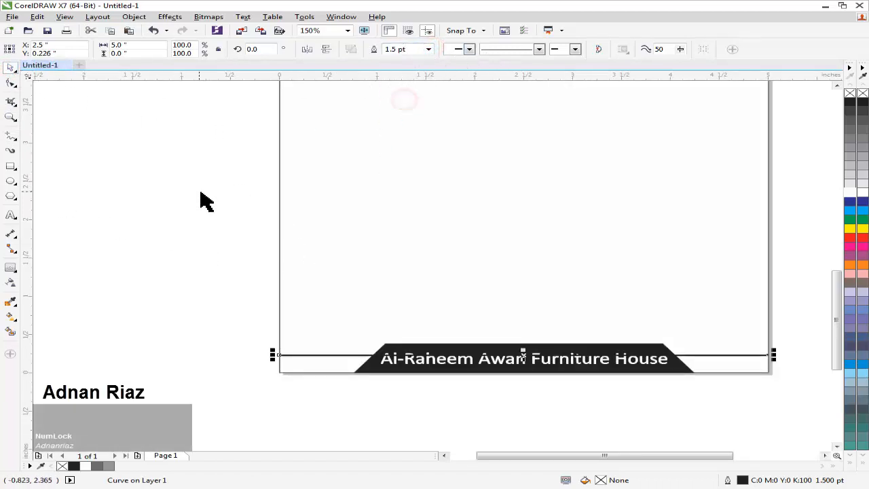
Convert the footer line's outline to an object and send it behind the black trapezoid.
{"action": "key", "text": "ctrl+shift+q"}
{"action": "key", "text": "Page_Down"}
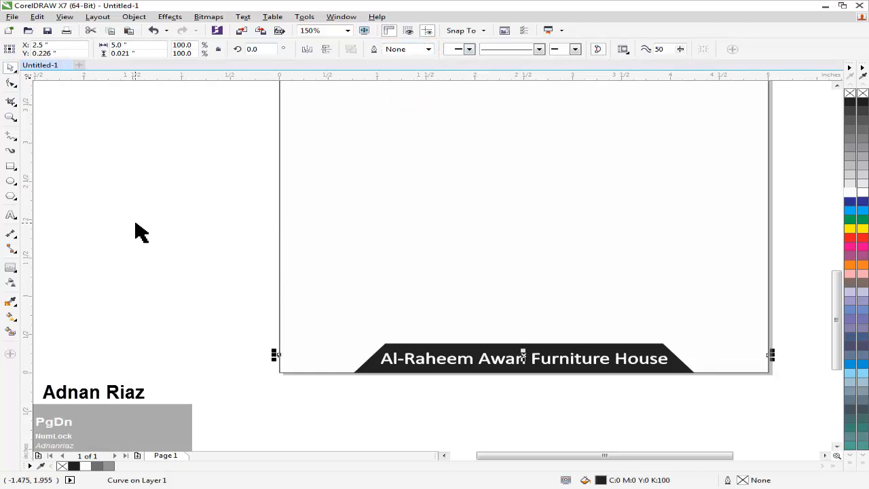
{"action": "left_click", "coordinate": [177, 317]}
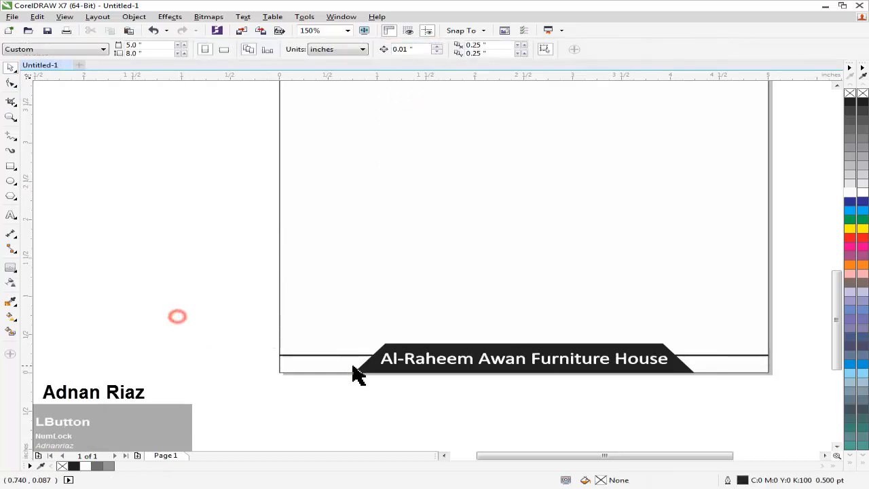
Raise the footer line slightly so it meets the trapezoid just below its top edge.
{"action": "scroll", "coordinate": [353, 360], "scroll_direction": "up", "scroll_amount": 2}
{"action": "left_click_drag", "start_coordinate": [346, 345], "coordinate": [347, 331]}
{"action": "left_click", "coordinate": [148, 310]}
{"action": "scroll", "coordinate": [193, 303], "scroll_direction": "down", "scroll_amount": 1}
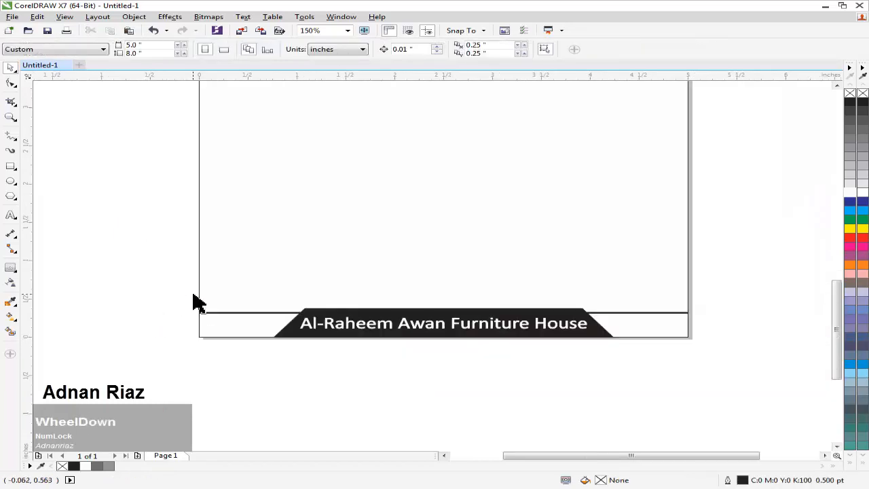
{"action": "scroll", "coordinate": [332, 337], "scroll_direction": "down", "scroll_amount": 1}
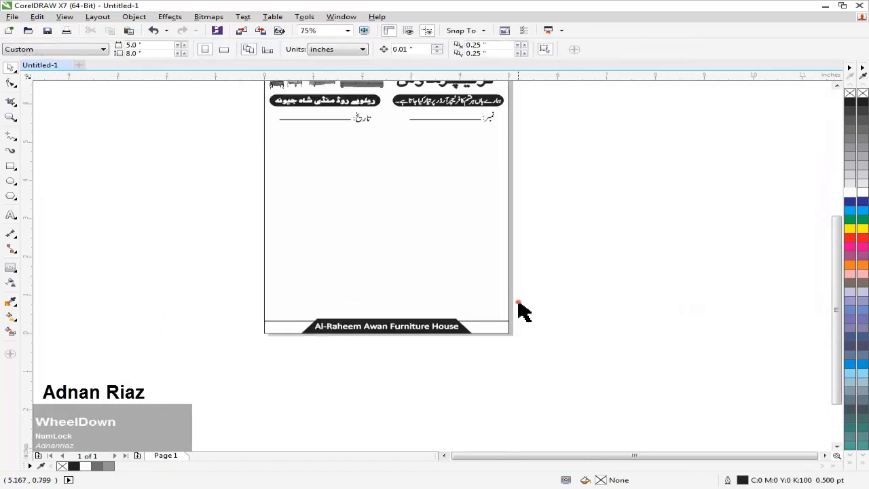
Group the footer line, trapezoid and shop name, and group all artwork on the page together.
{"action": "left_click_drag", "start_coordinate": [518, 304], "coordinate": [202, 355]}
{"action": "key", "text": "ctrl+g"}
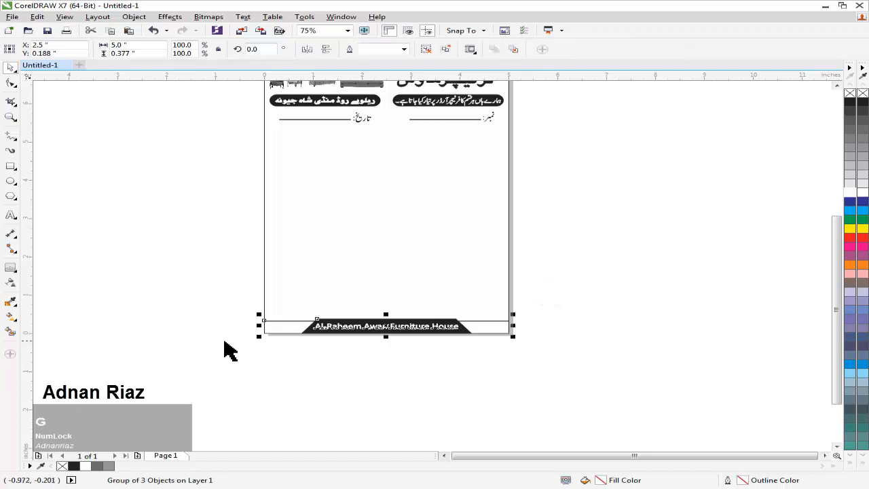
{"action": "key", "text": "F4"}
{"action": "left_click", "coordinate": [198, 324]}
{"action": "key", "text": "ctrl+a"}
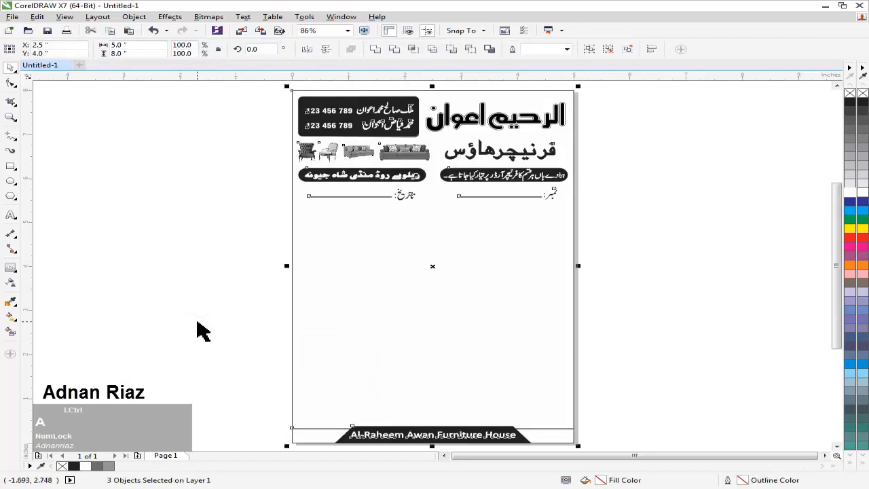
{"action": "key", "text": "ctrl+g"}
{"action": "left_click", "coordinate": [197, 320]}
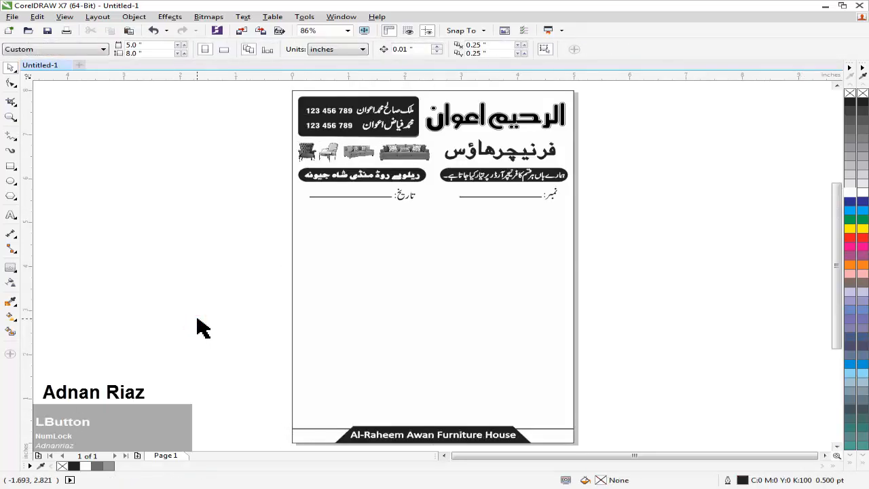